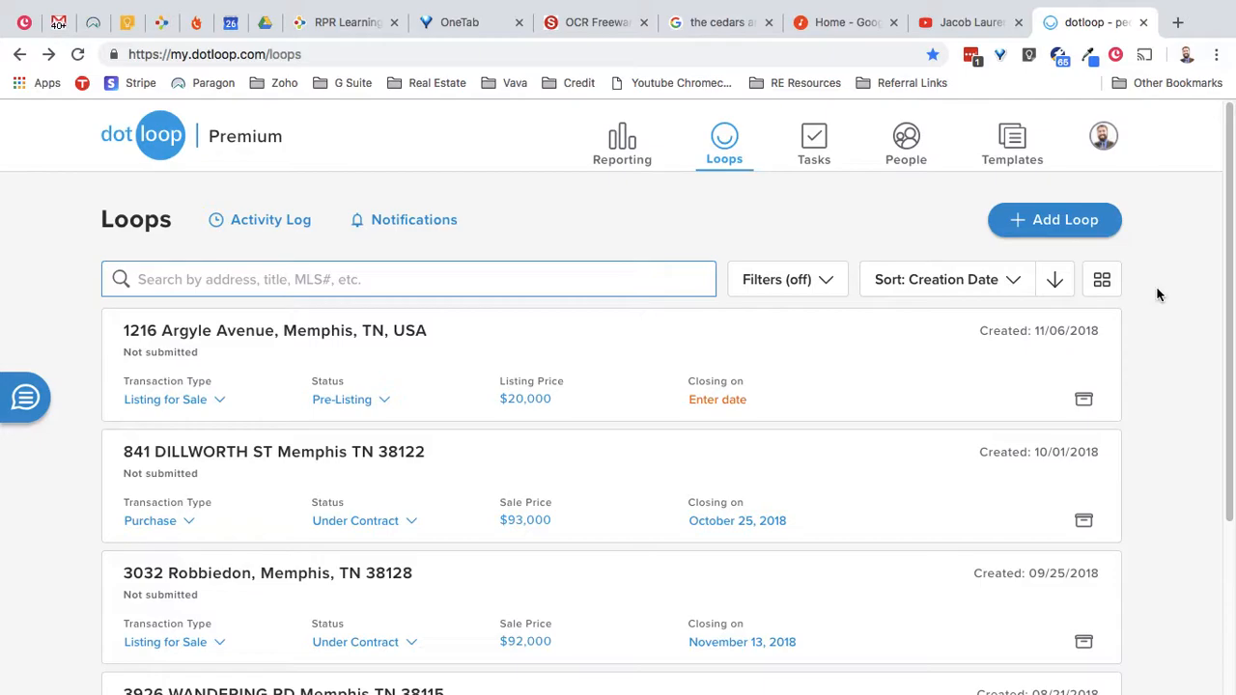
pyautogui.click(1104, 137)
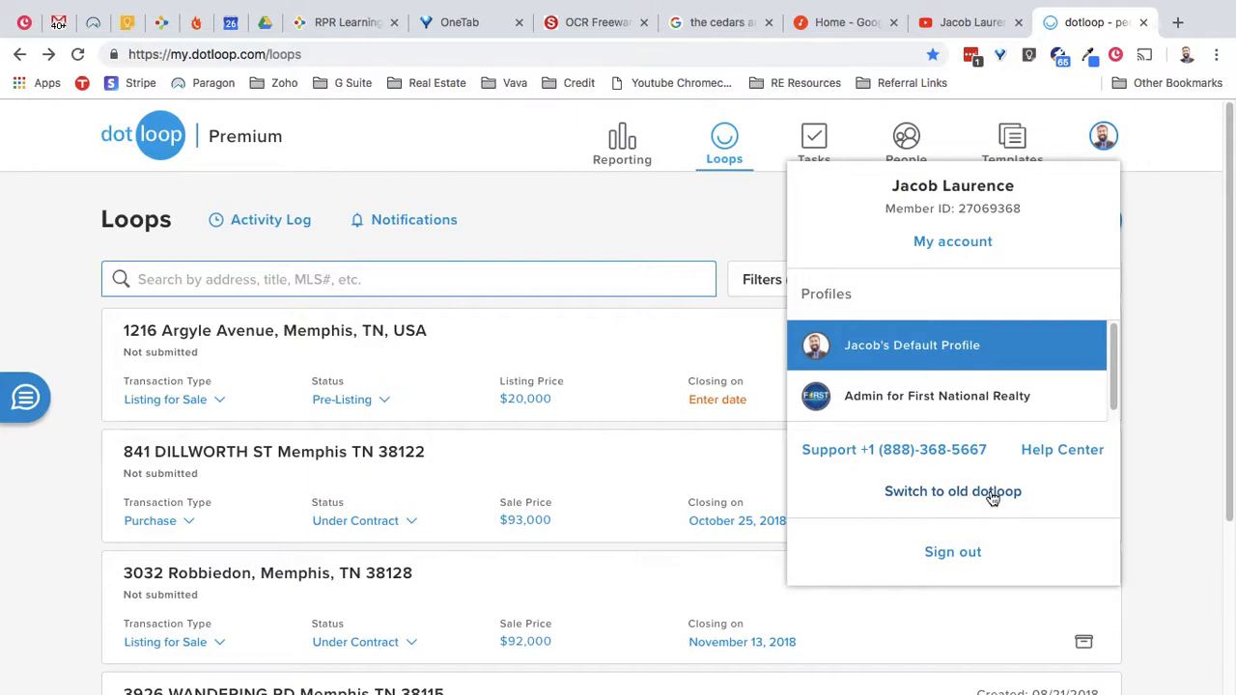
pyautogui.click(1162, 409)
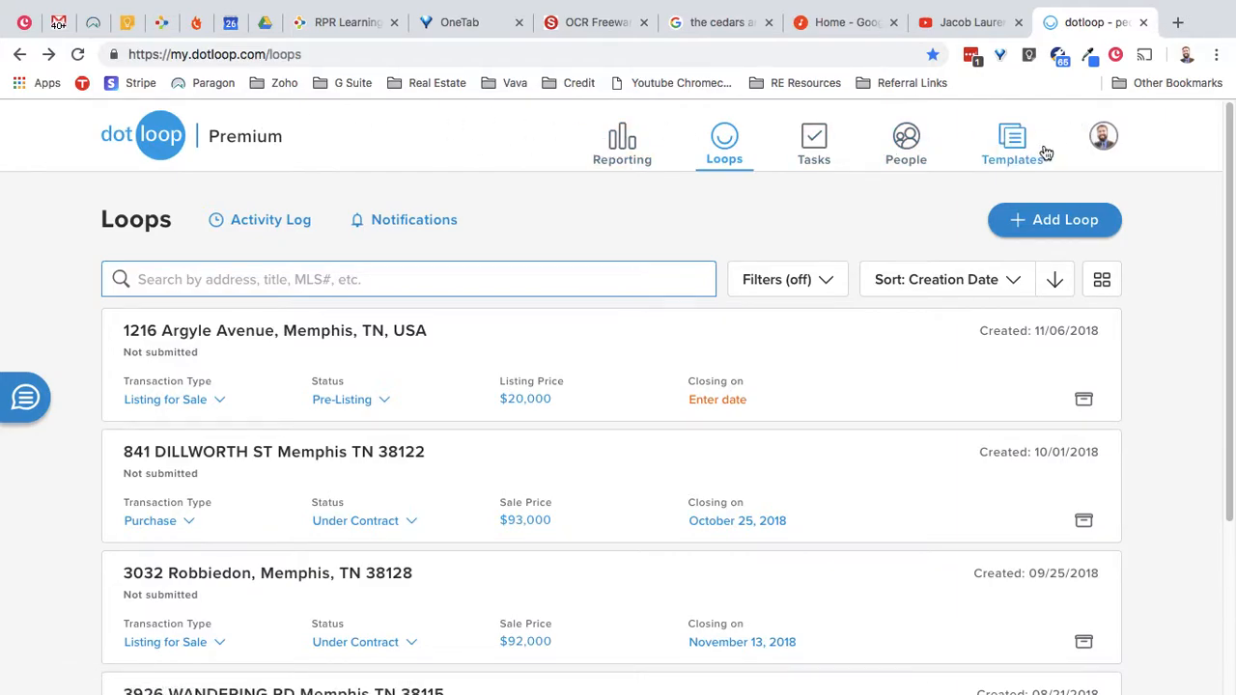
pyautogui.click(1038, 223)
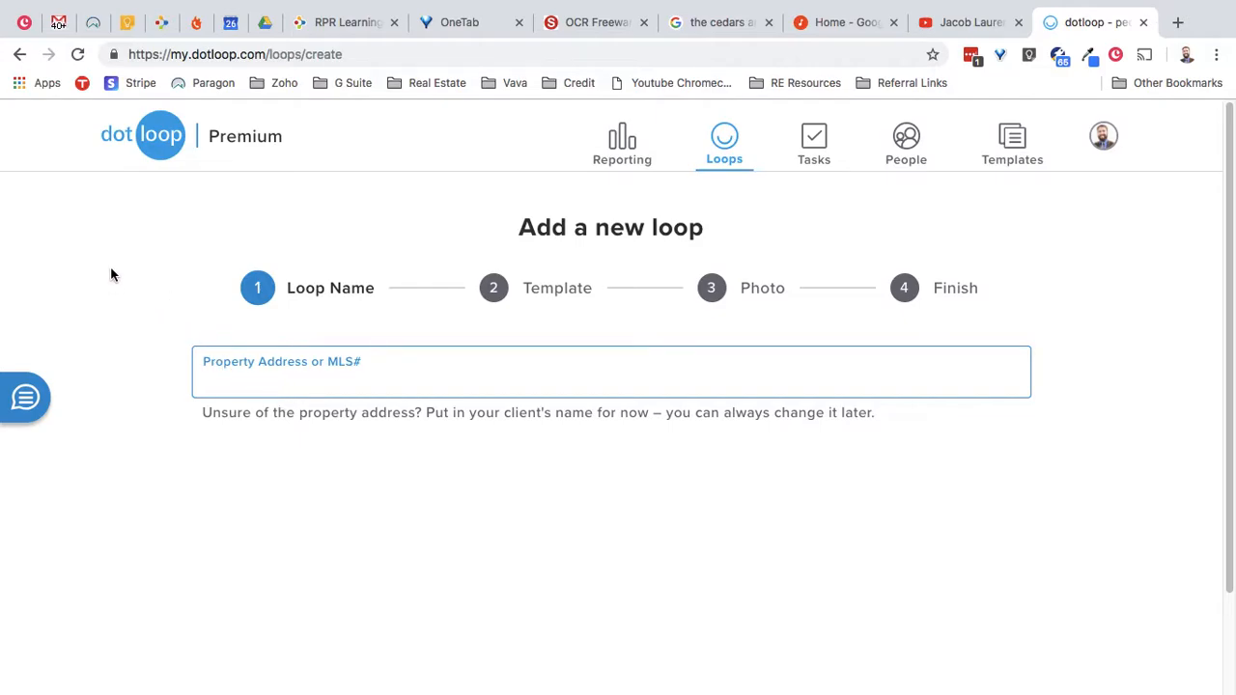
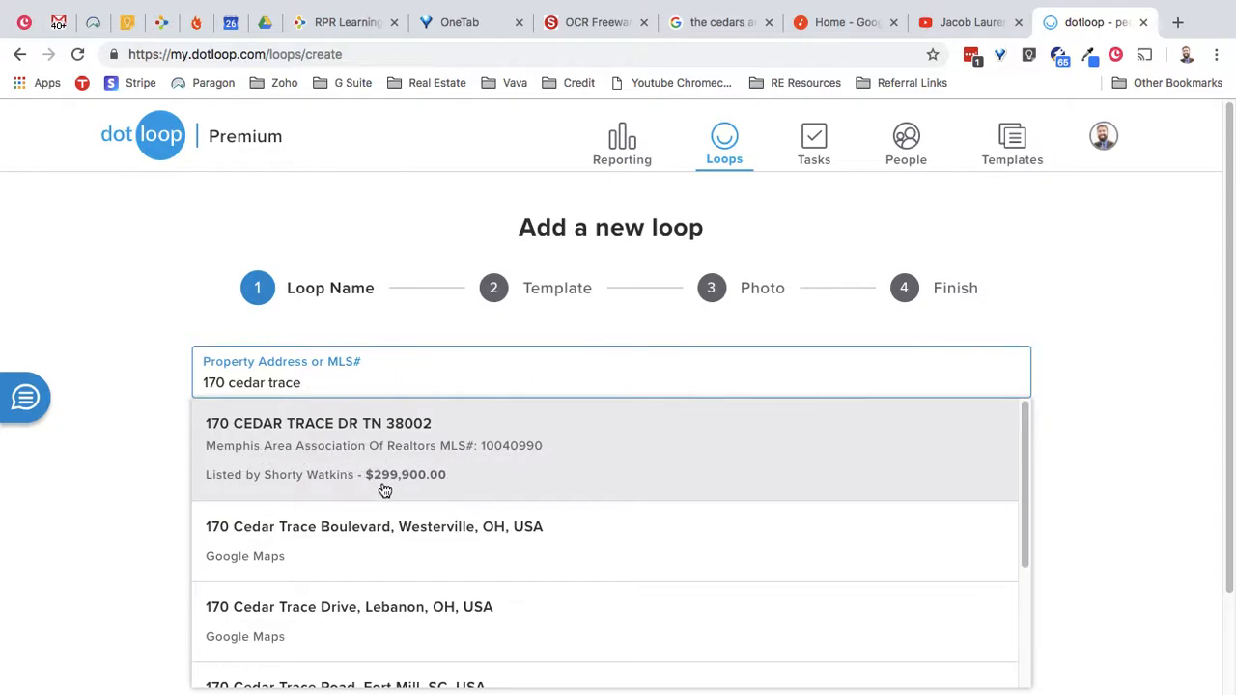
pyautogui.click(436, 468)
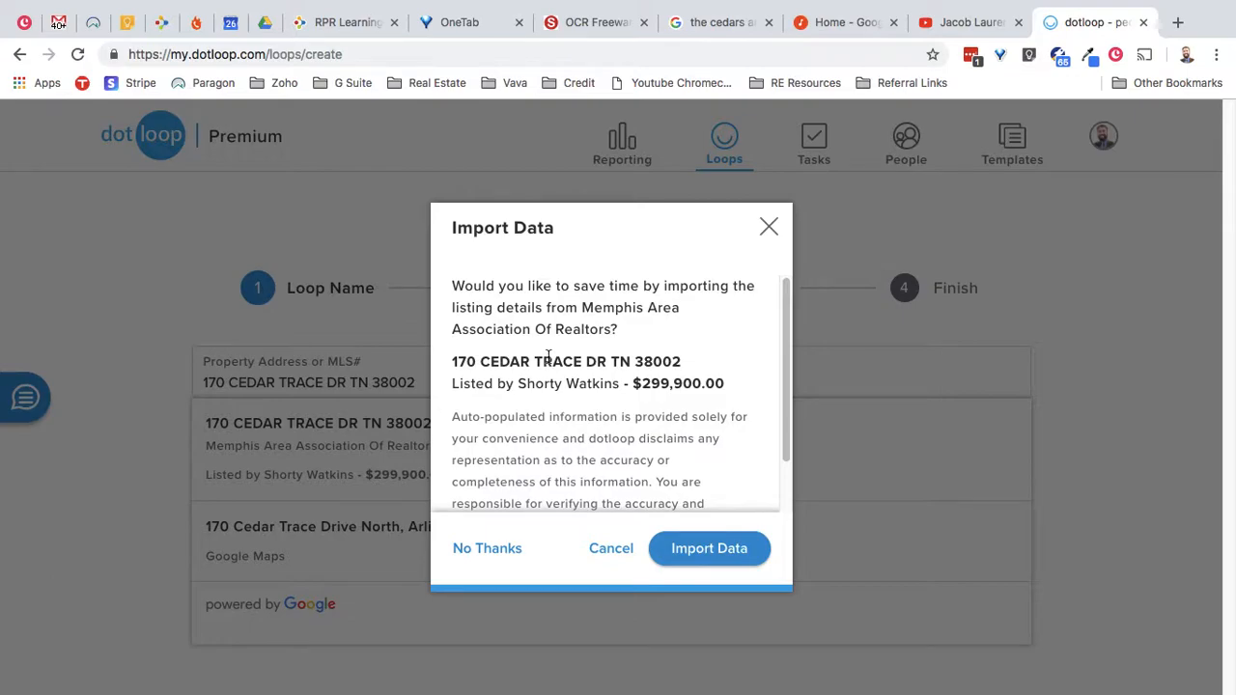
# - Import the MLS listing details, including the $299,900.00 list price, and move on
pyautogui.scroll(-2, 548, 362)
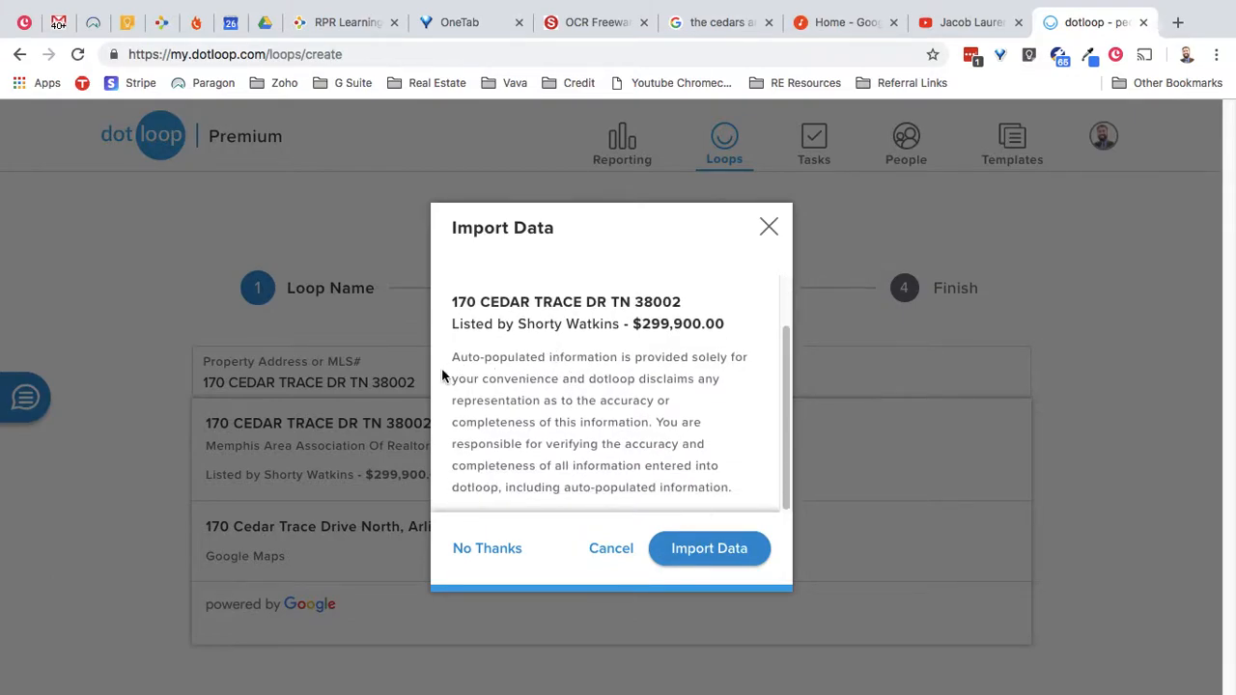
pyautogui.moveTo(455, 360); pyautogui.dragTo(732, 489)
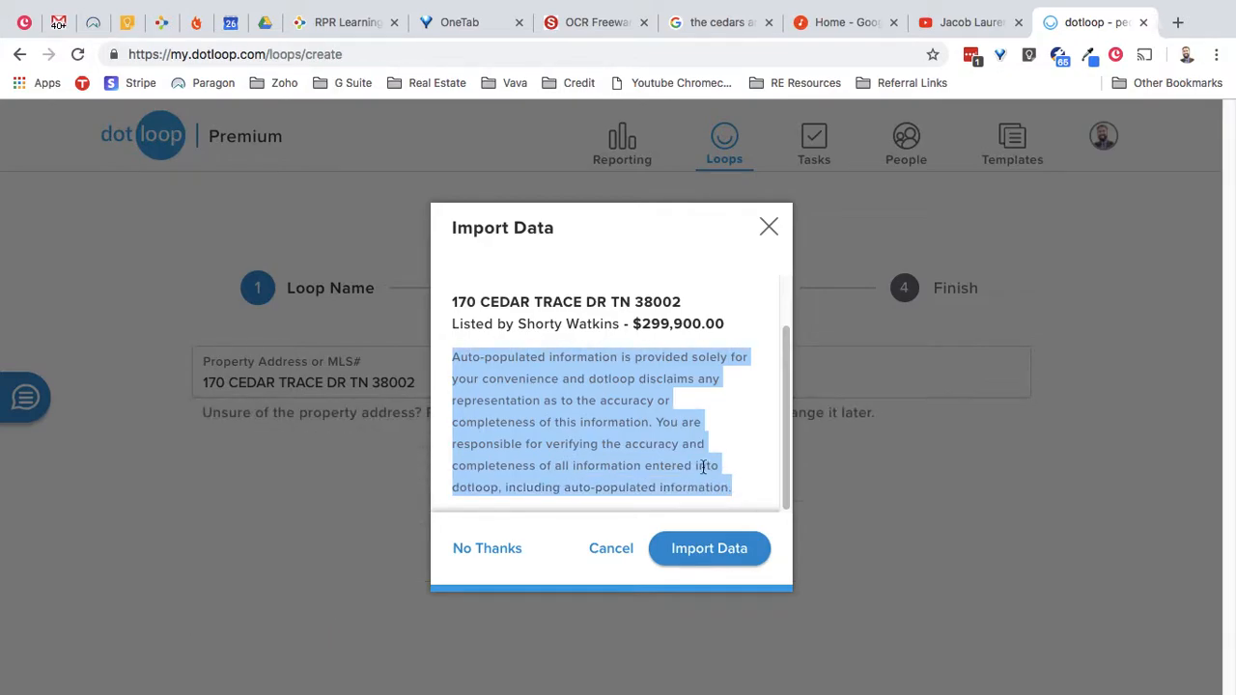
pyautogui.click(718, 547)
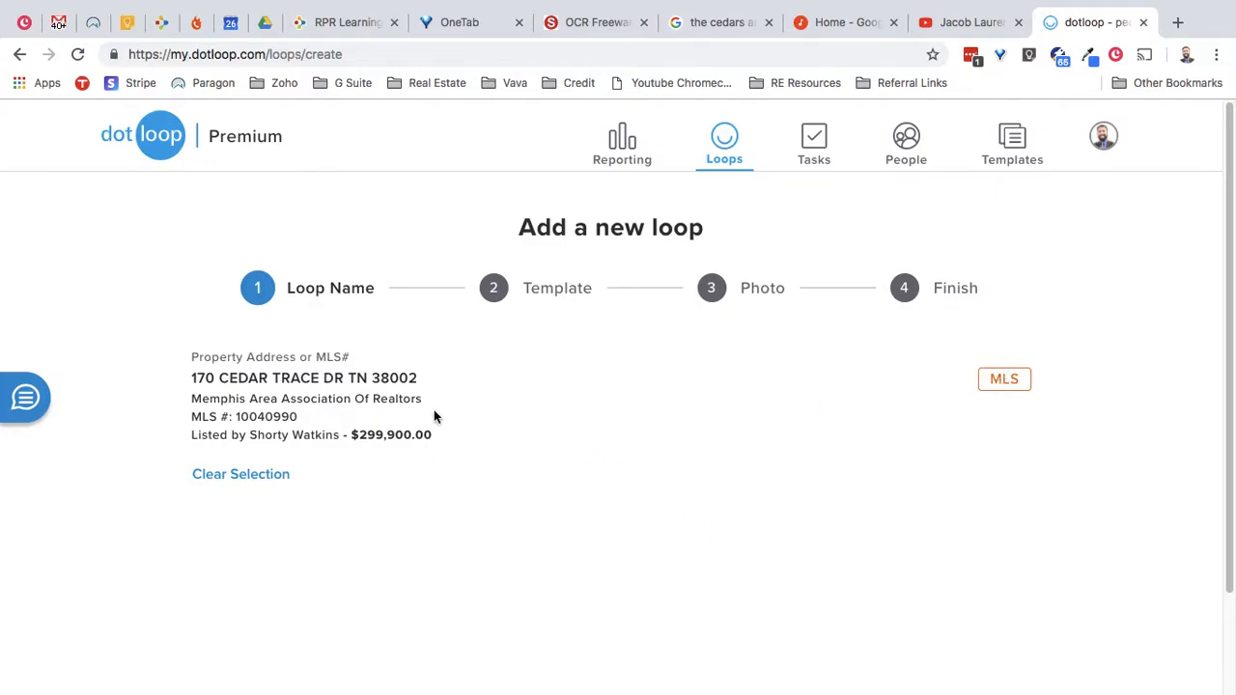
pyautogui.scroll(-2, 596, 438)
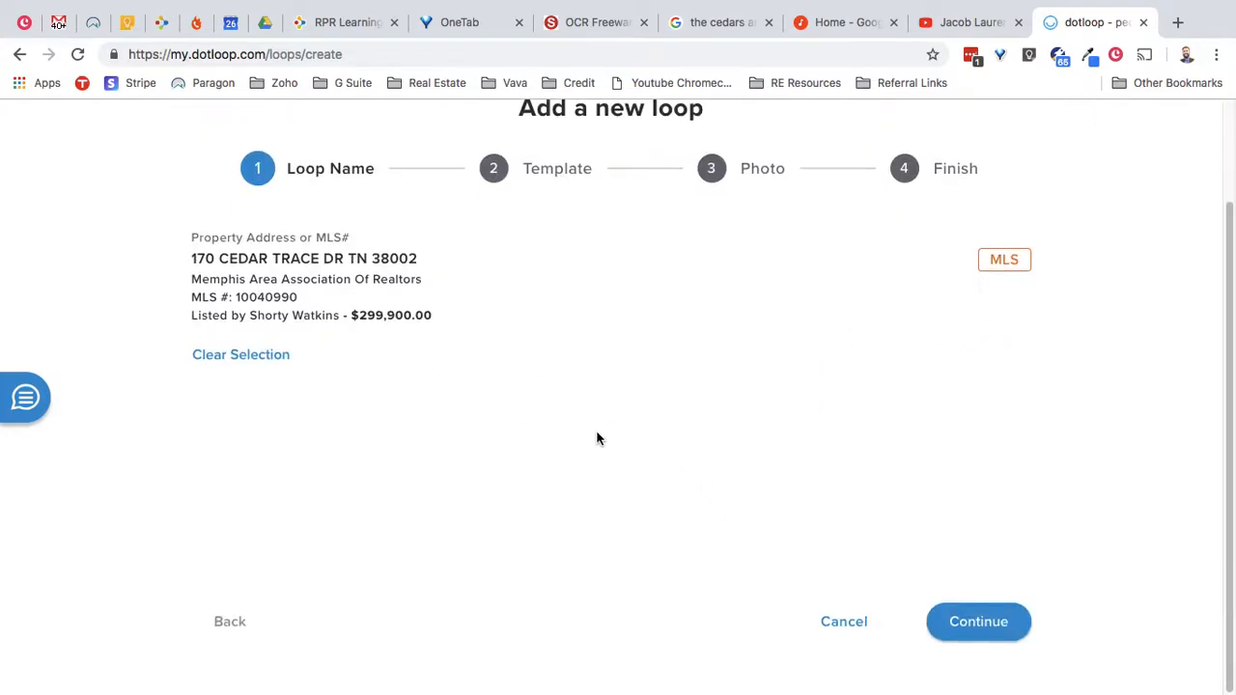
pyautogui.click(1005, 629)
# - Choose TN Buyer Agent as the loop template and continue to the Photo step
pyautogui.scroll(2, 519, 323)
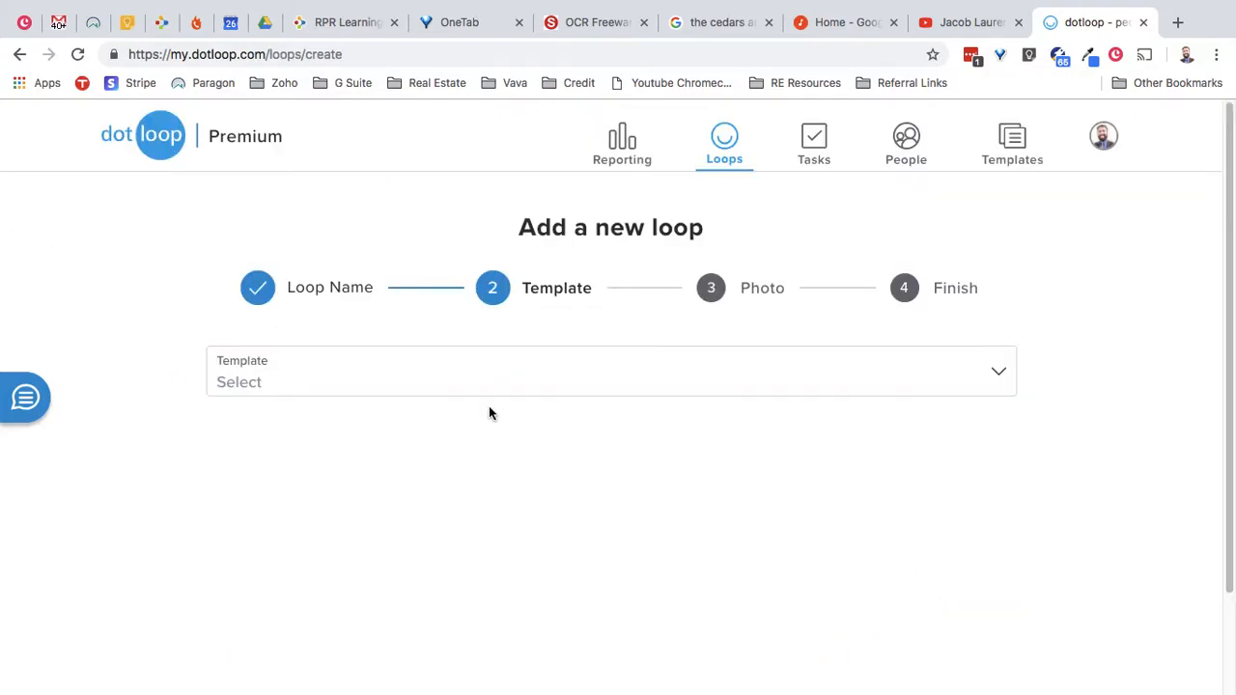
pyautogui.scroll(-2, 543, 445)
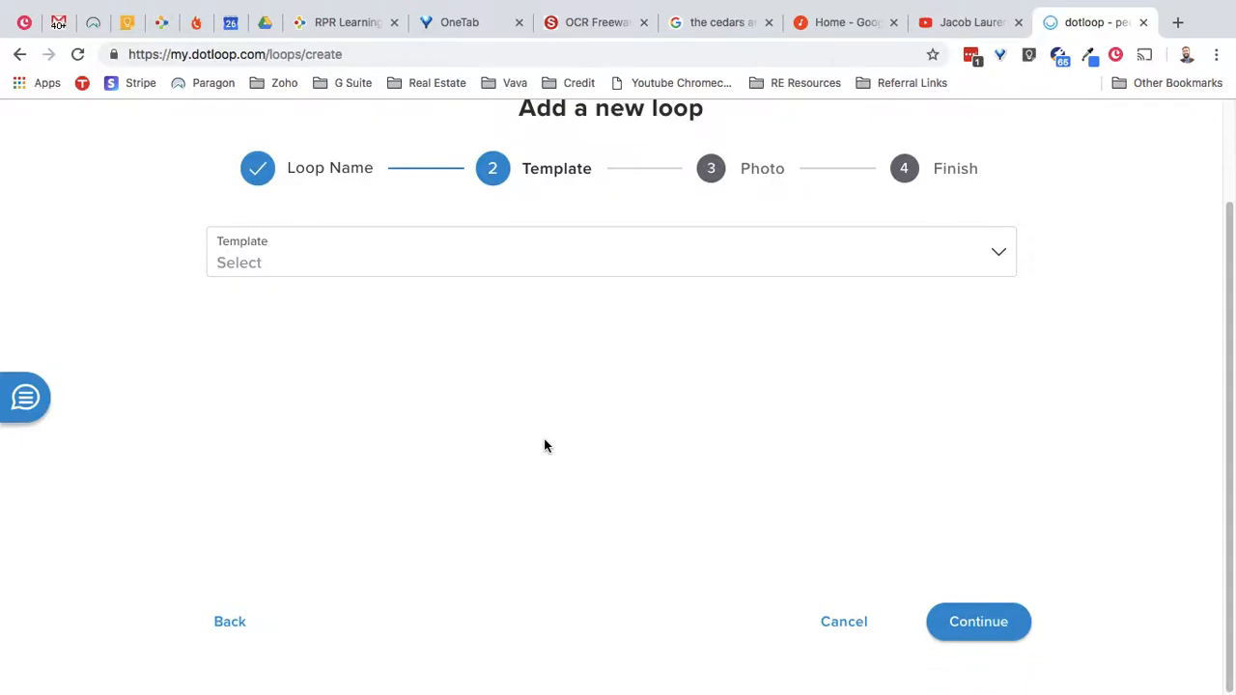
pyautogui.click(369, 259)
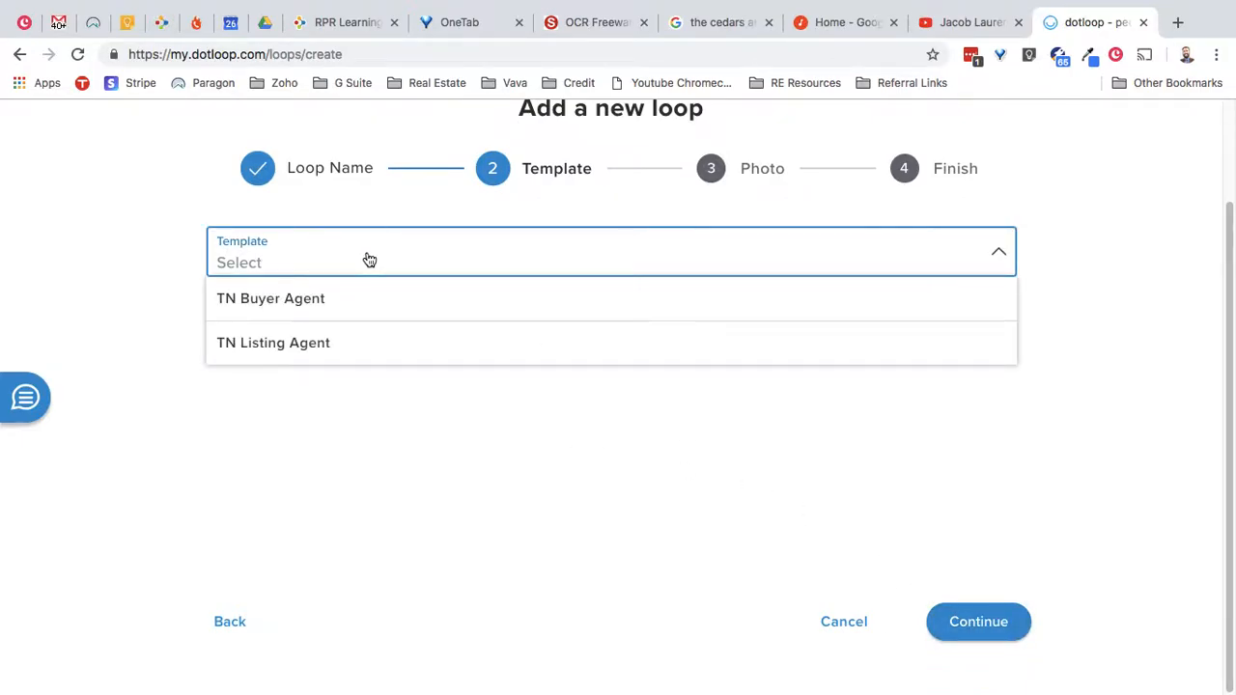
pyautogui.click(357, 299)
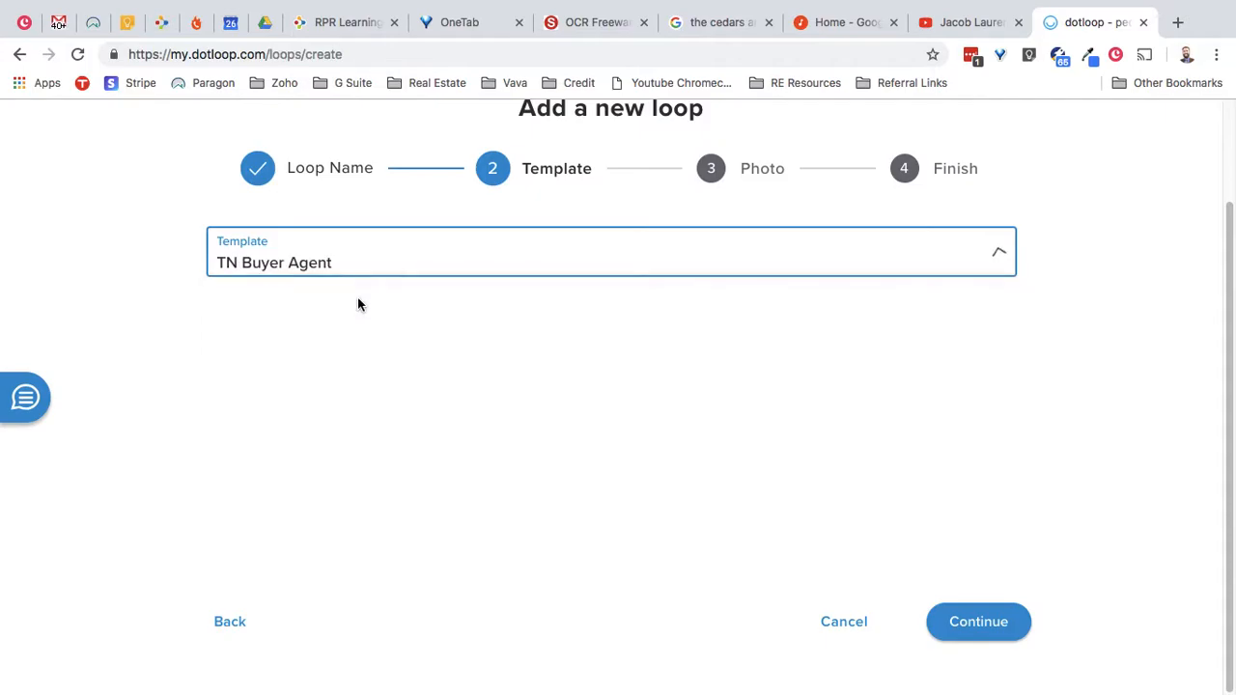
pyautogui.click(1004, 634)
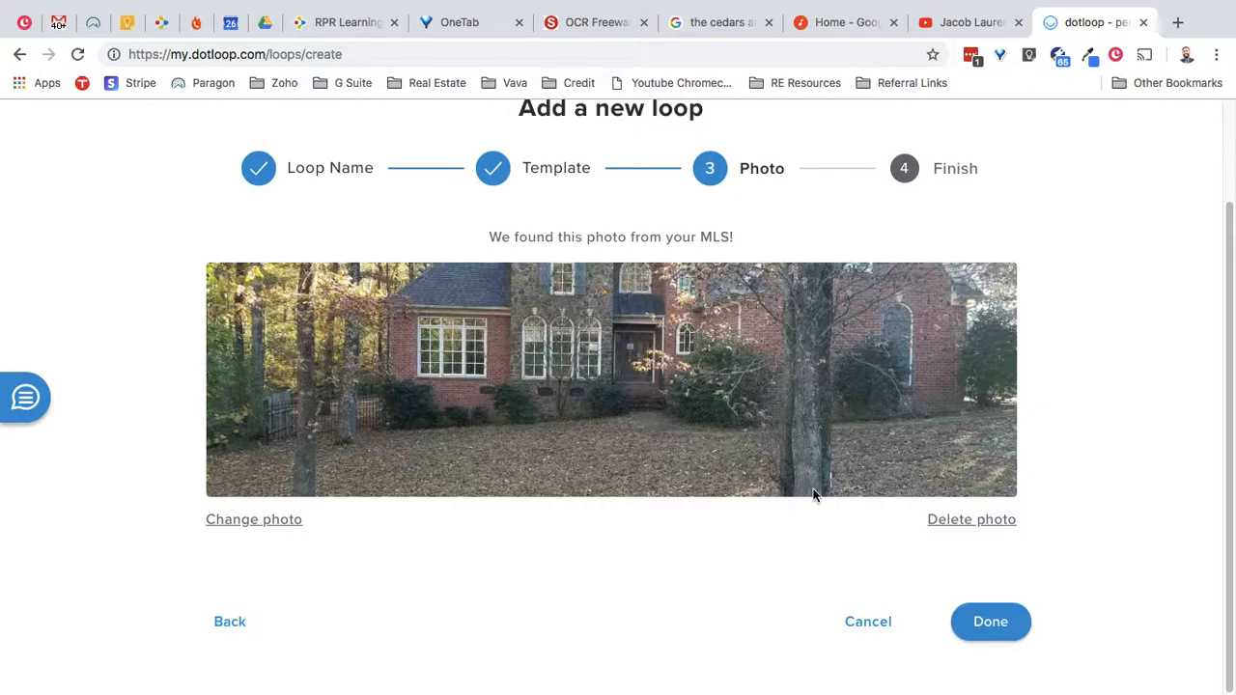
# - Finish the loop with the MLS photo, then set status Pre-Offer and sale price $300,000
pyautogui.click(987, 623)
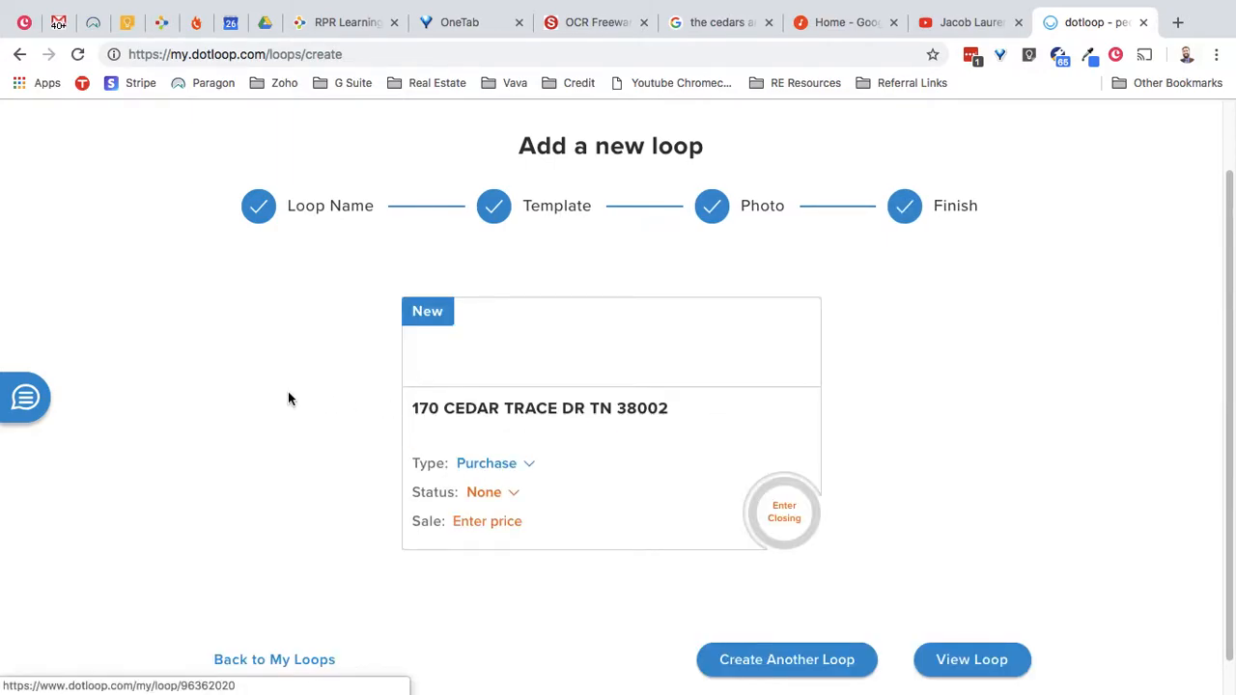
pyautogui.scroll(-1, 290, 406)
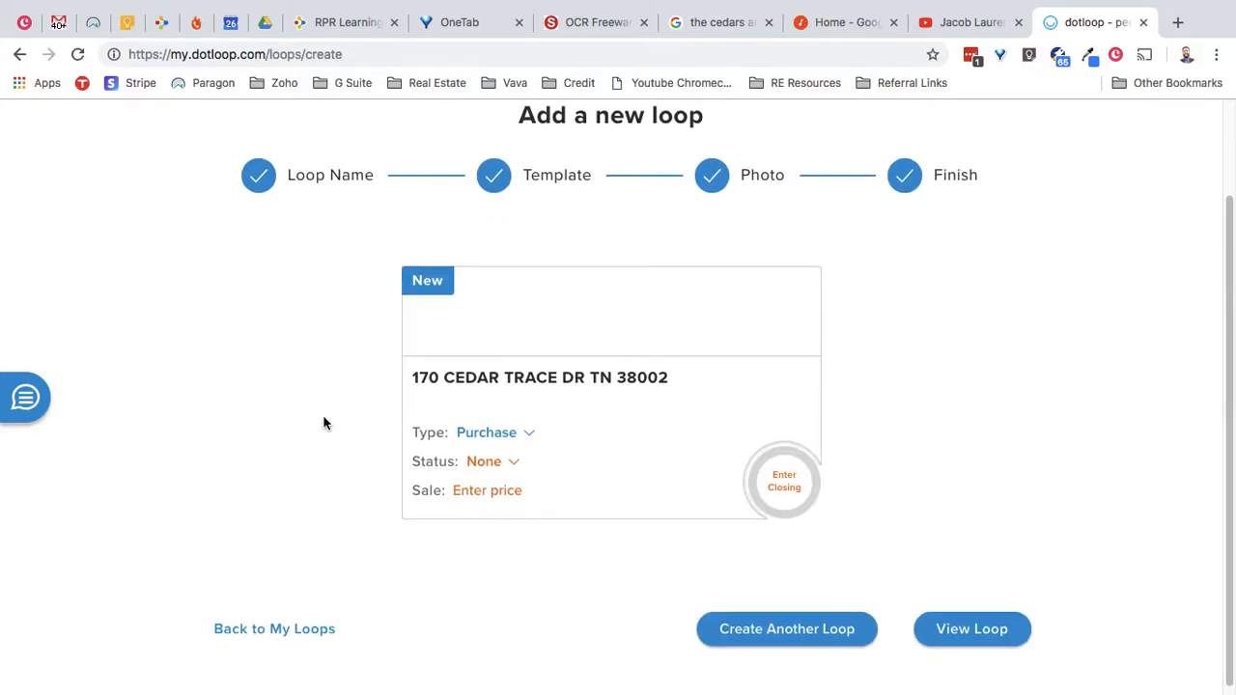
pyautogui.scroll(-1, 328, 434)
pyautogui.click(485, 455)
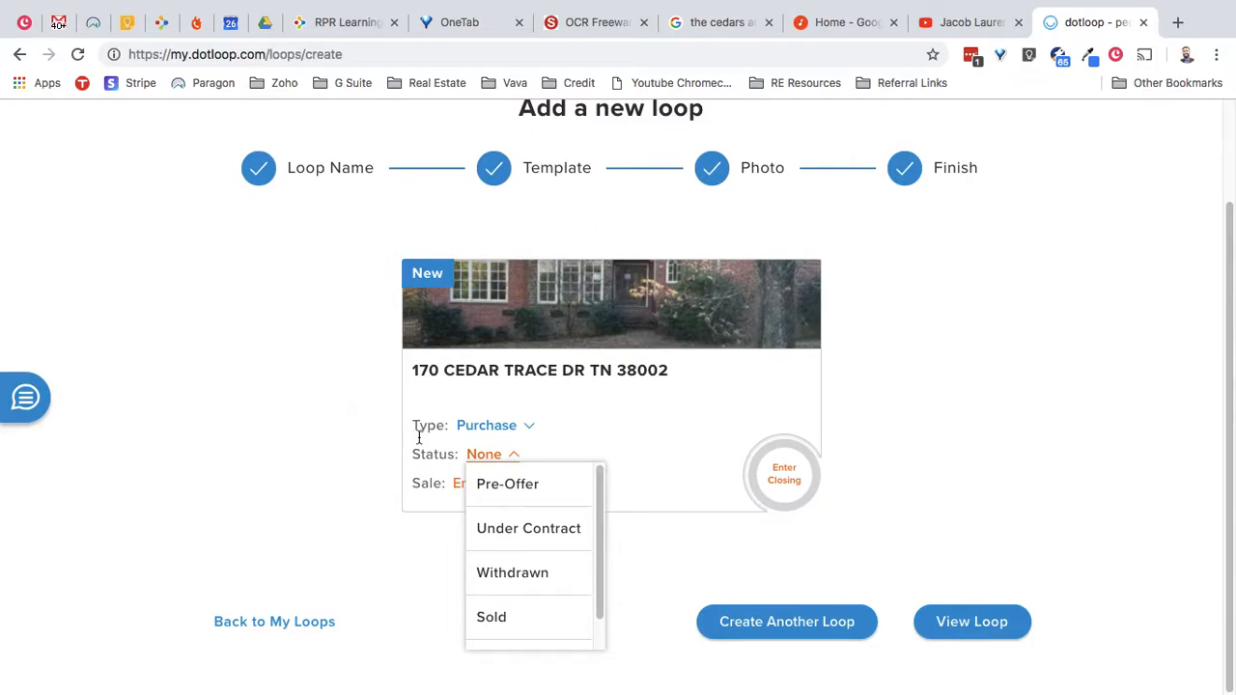
pyautogui.click(556, 484)
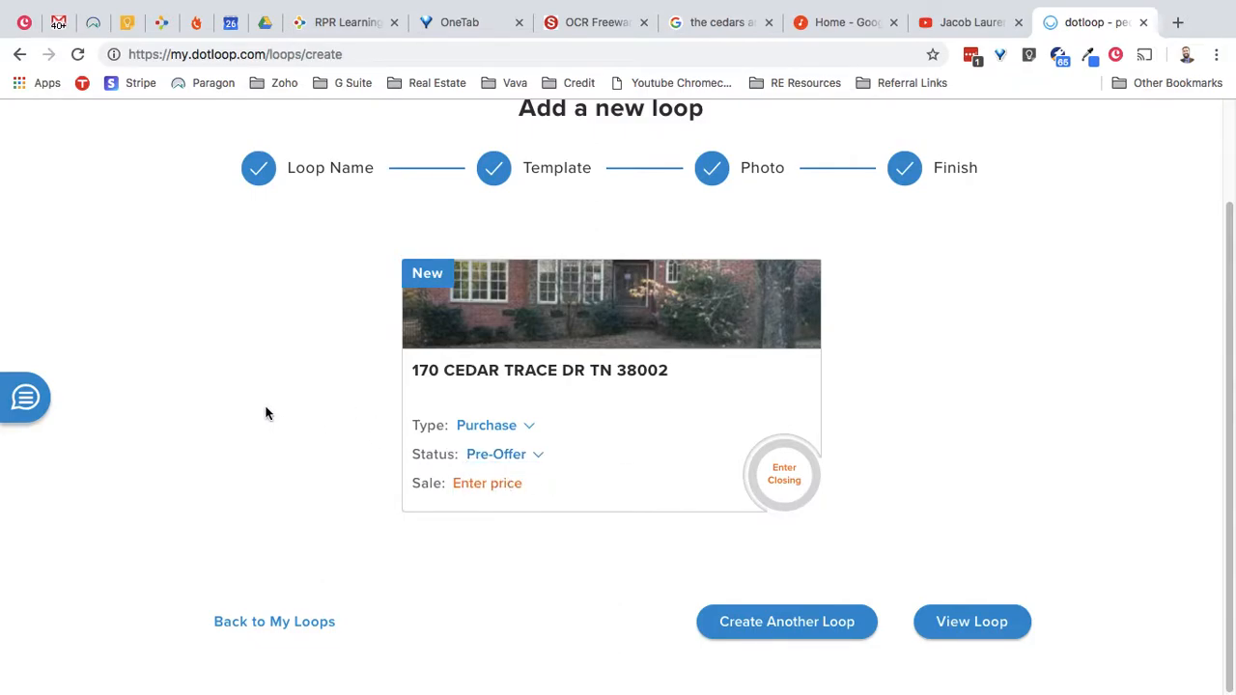
pyautogui.press('Tab')
pyautogui.write('300000')
pyautogui.click(945, 451)
# - Open the new loop and move Purchase and Sale Agreement (TAR RF401) below Counter Offer
pyautogui.click(979, 622)
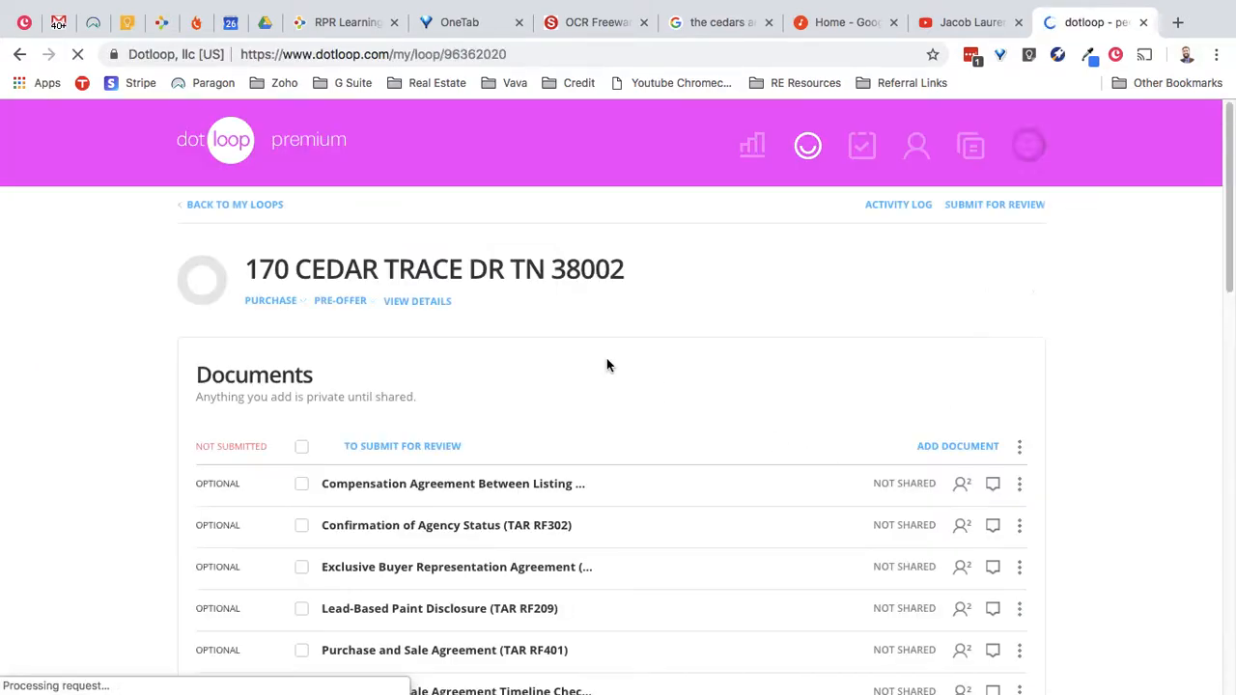
pyautogui.click(1027, 146)
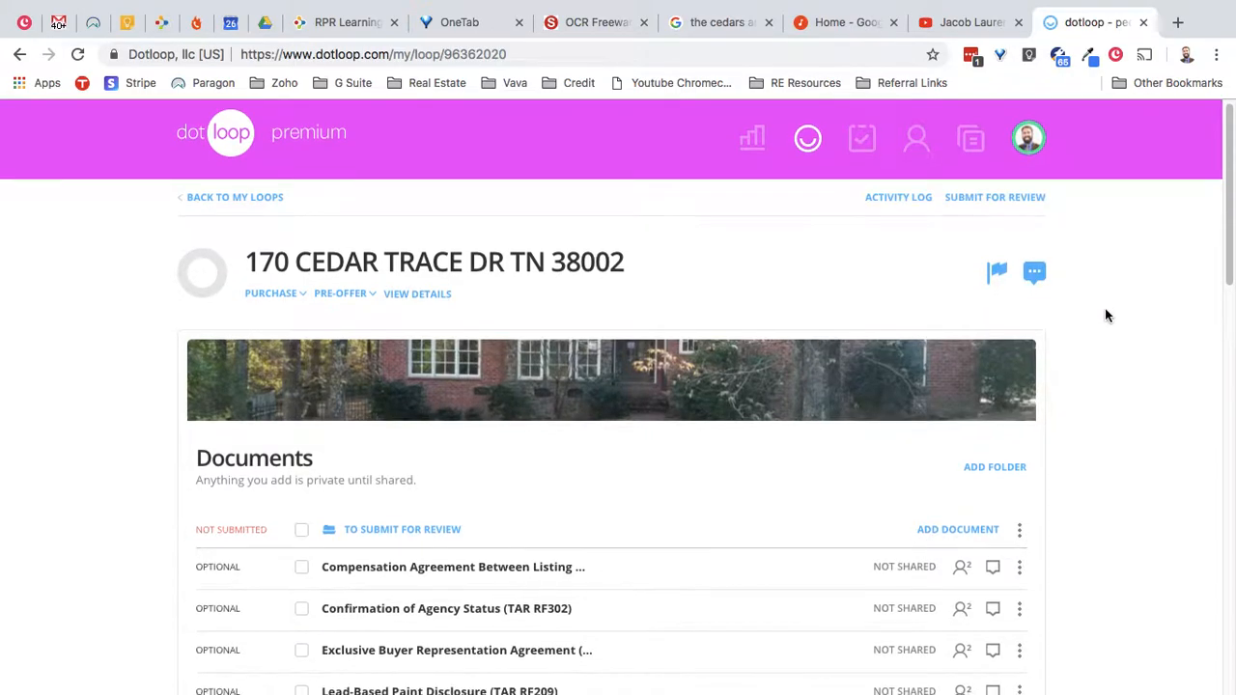
pyautogui.scroll(-3, 1107, 315)
pyautogui.scroll(-2, 1123, 311)
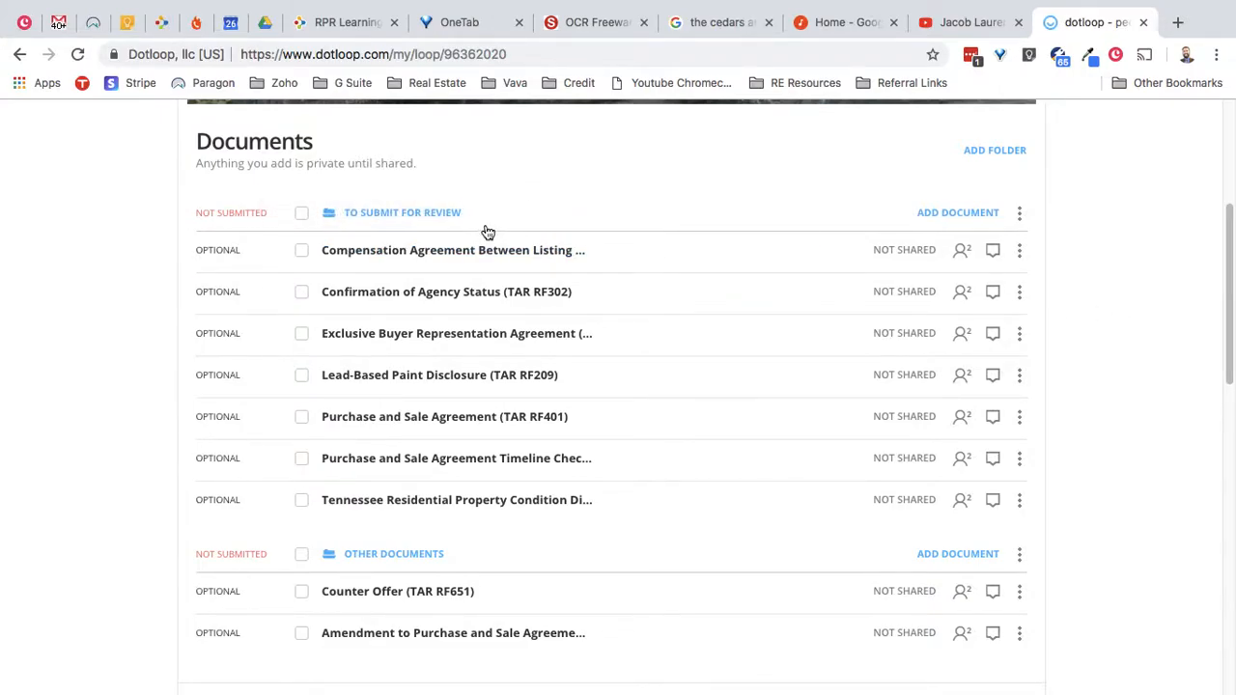
pyautogui.moveTo(510, 417); pyautogui.dragTo(534, 600)
# - Scroll down the loop page to the People section with its ADD PERSON button
pyautogui.scroll(-1, 106, 305)
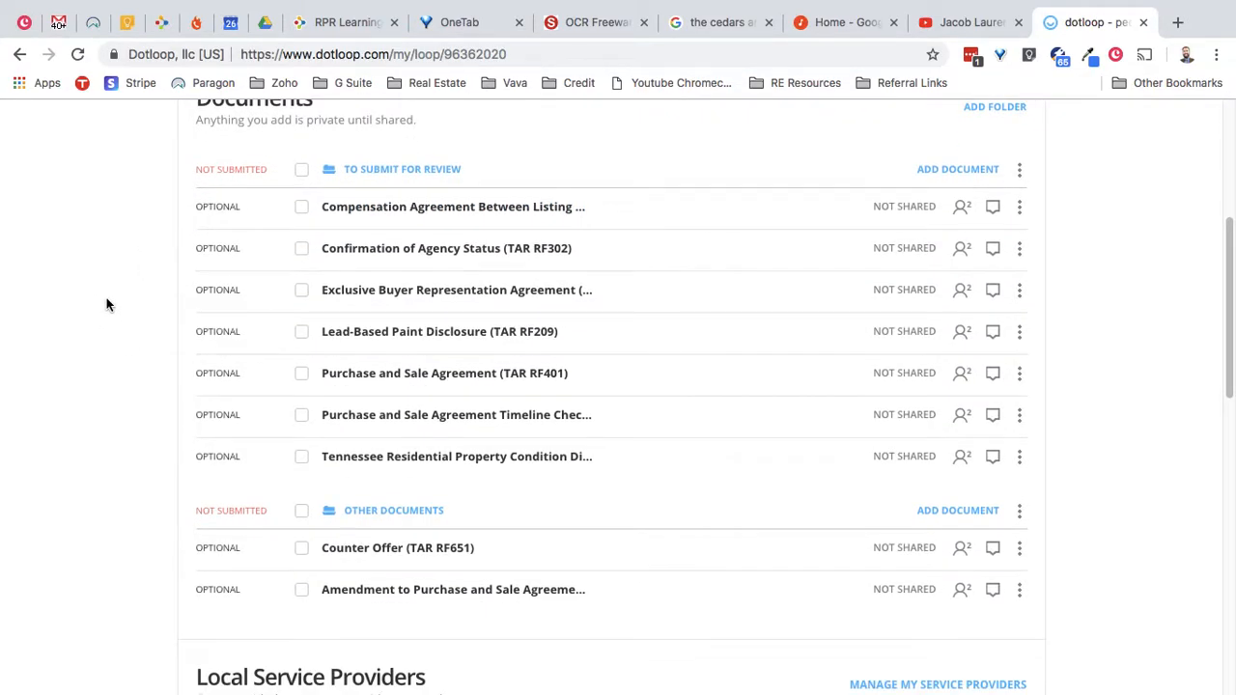
pyautogui.scroll(-2, 109, 297)
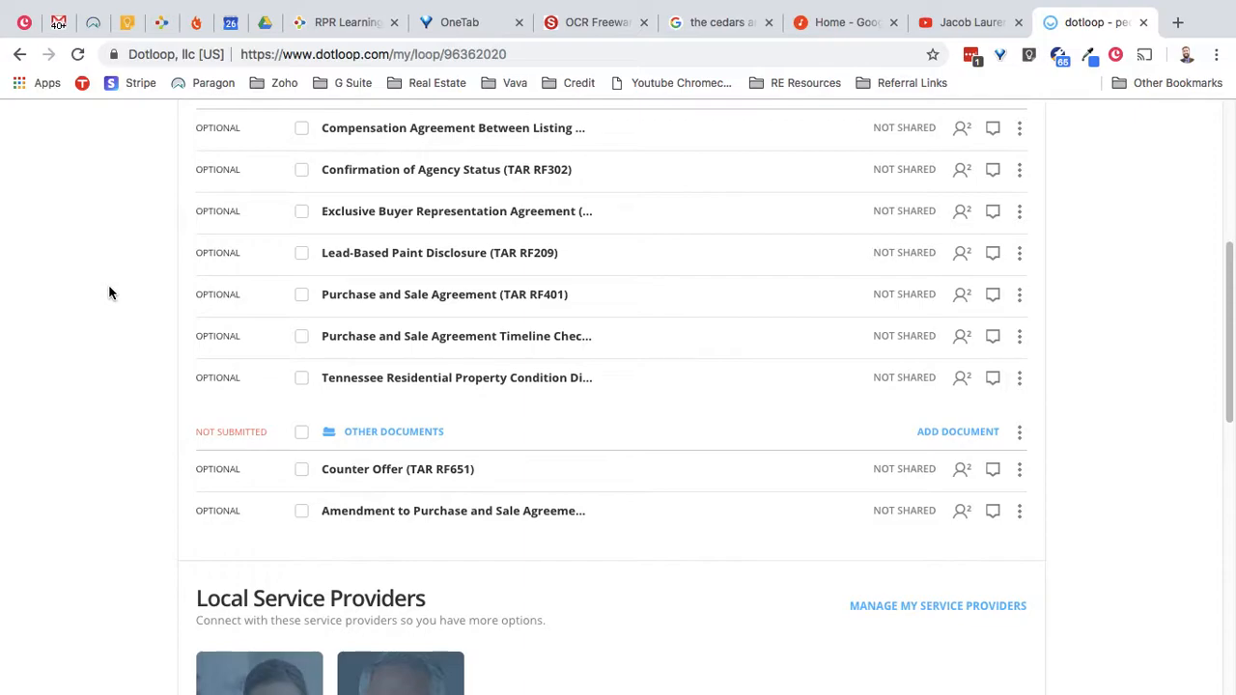
pyautogui.scroll(2, 109, 292)
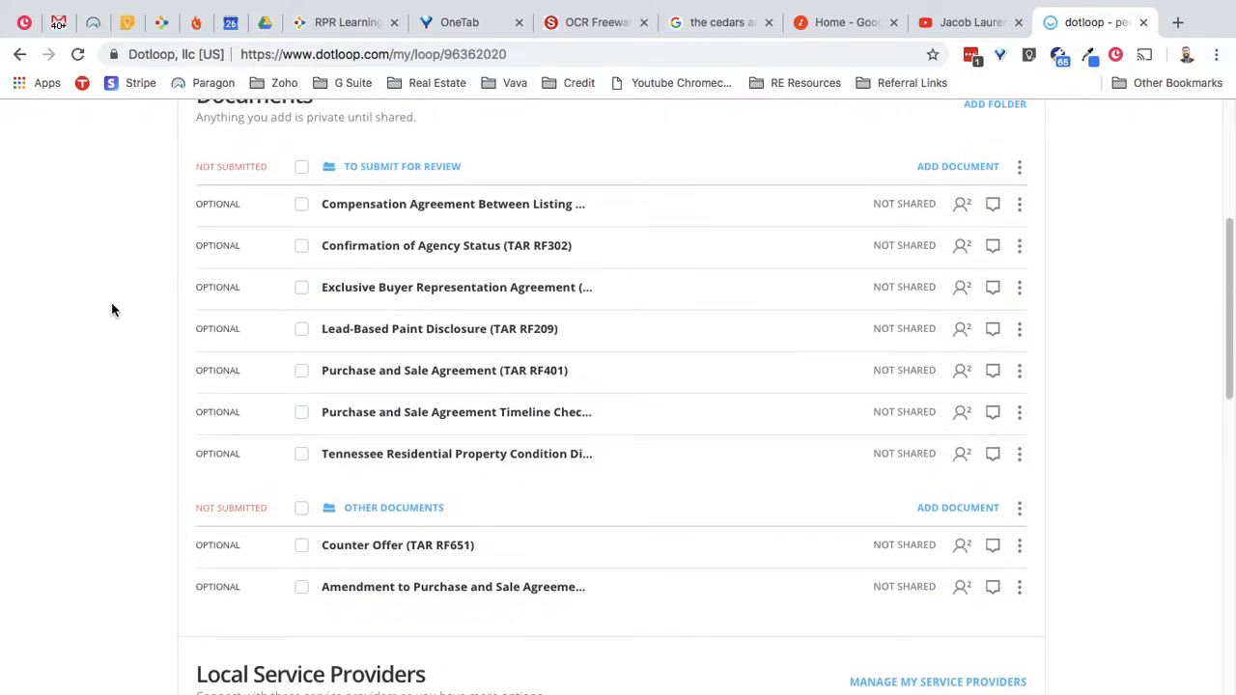
pyautogui.scroll(-9, 113, 270)
pyautogui.scroll(-5, 113, 271)
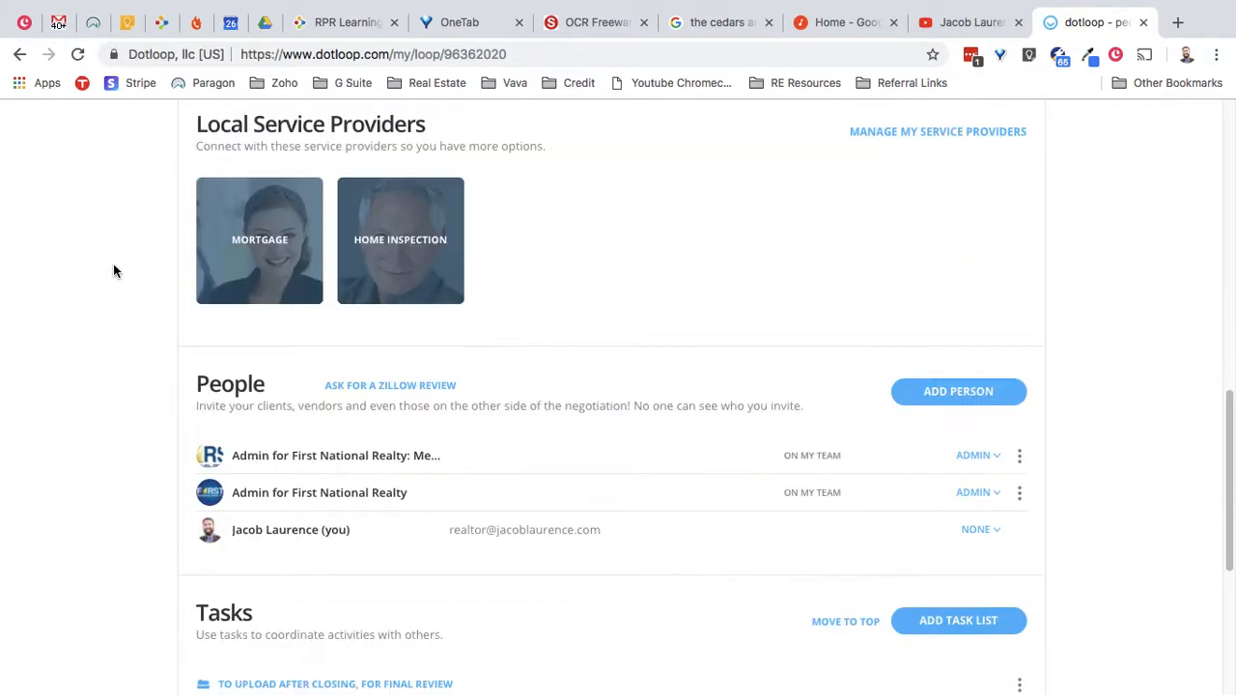
pyautogui.scroll(-1, 113, 270)
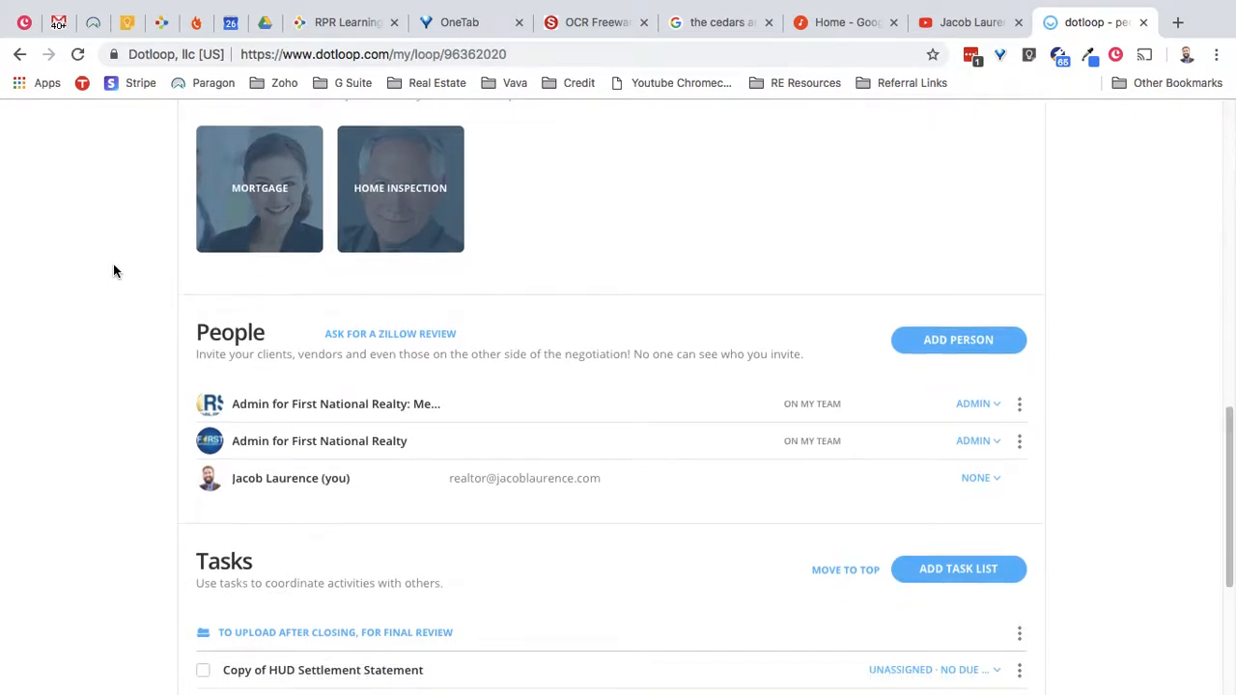
pyautogui.scroll(-1, 113, 271)
pyautogui.scroll(-3, 113, 271)
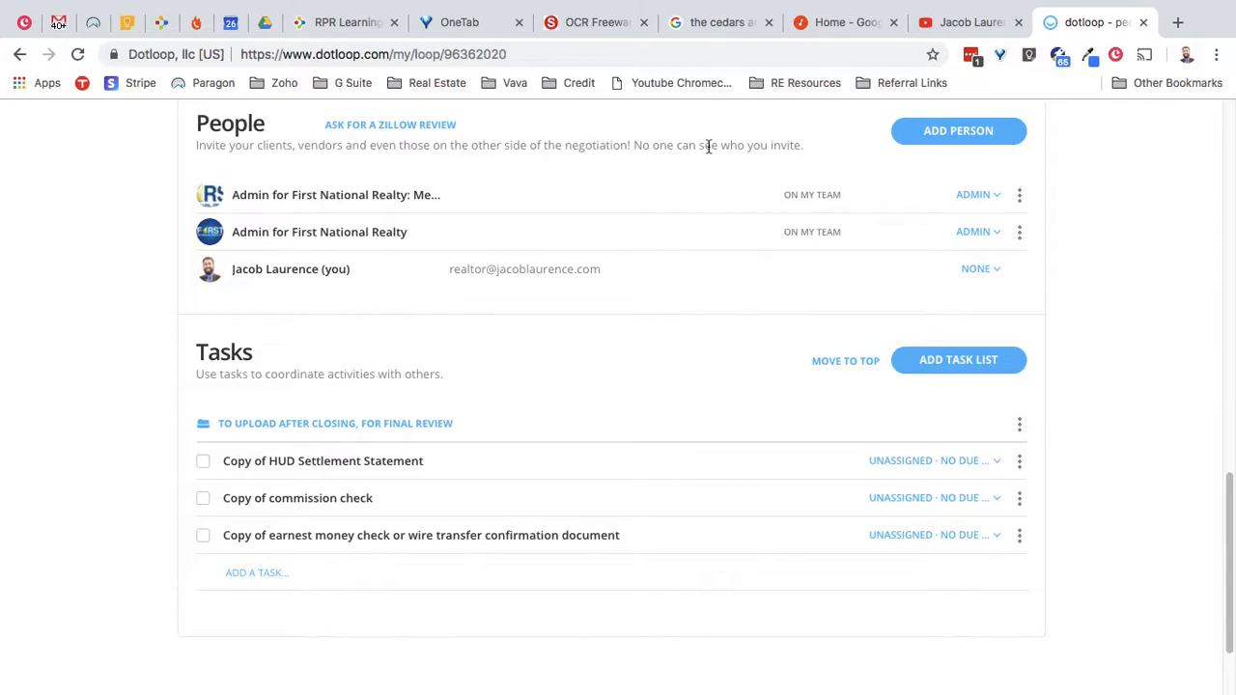
# - Start a new person entry with the buyer's full name and e-mail address
pyautogui.click(1004, 133)
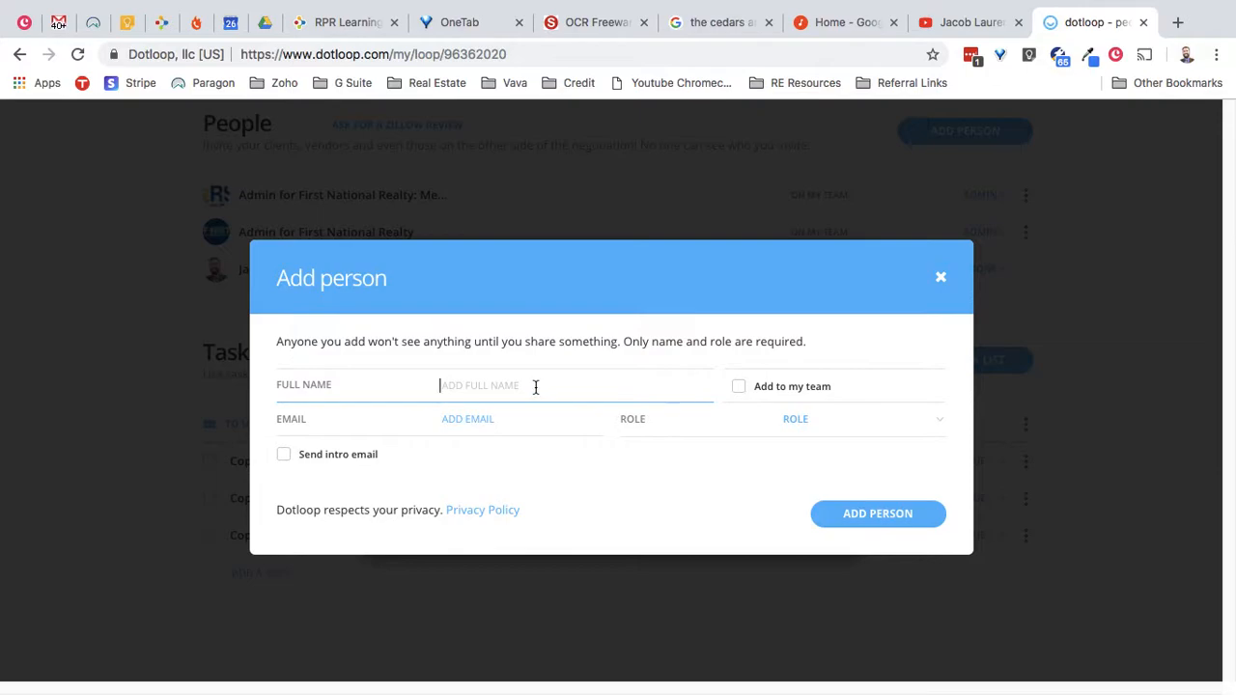
pyautogui.click(505, 431)
pyautogui.click(499, 389)
pyautogui.write('John D')
pyautogui.write('oe')
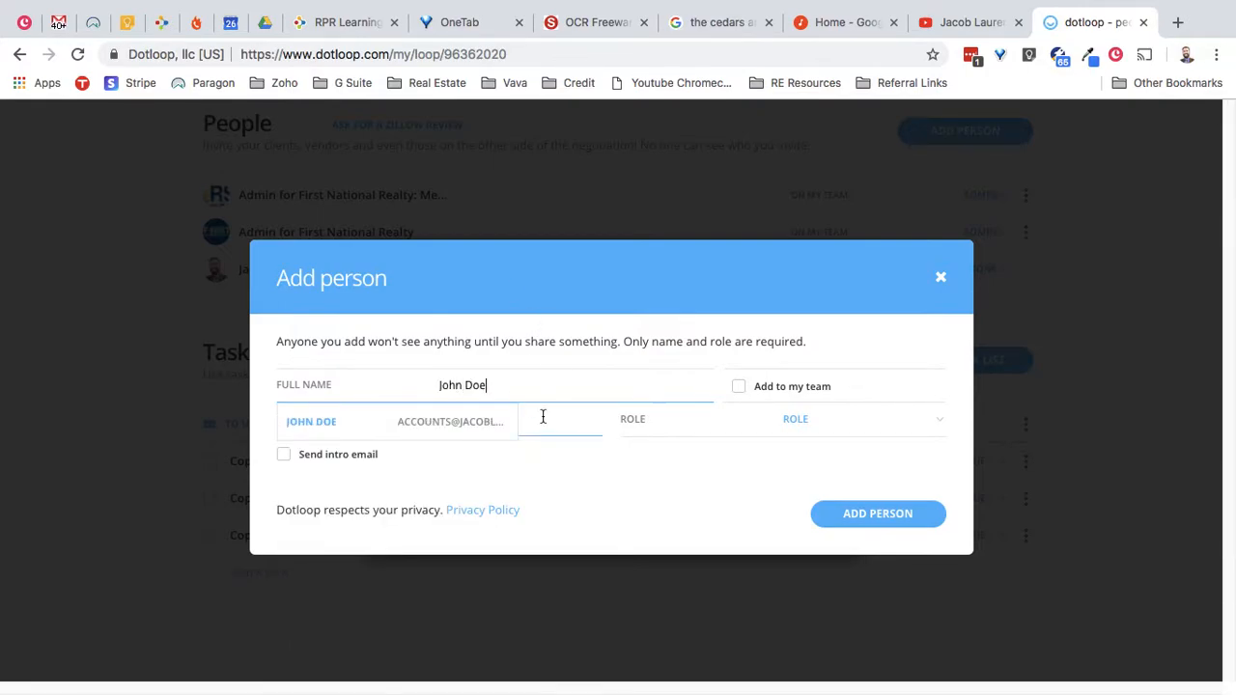
pyautogui.click(544, 421)
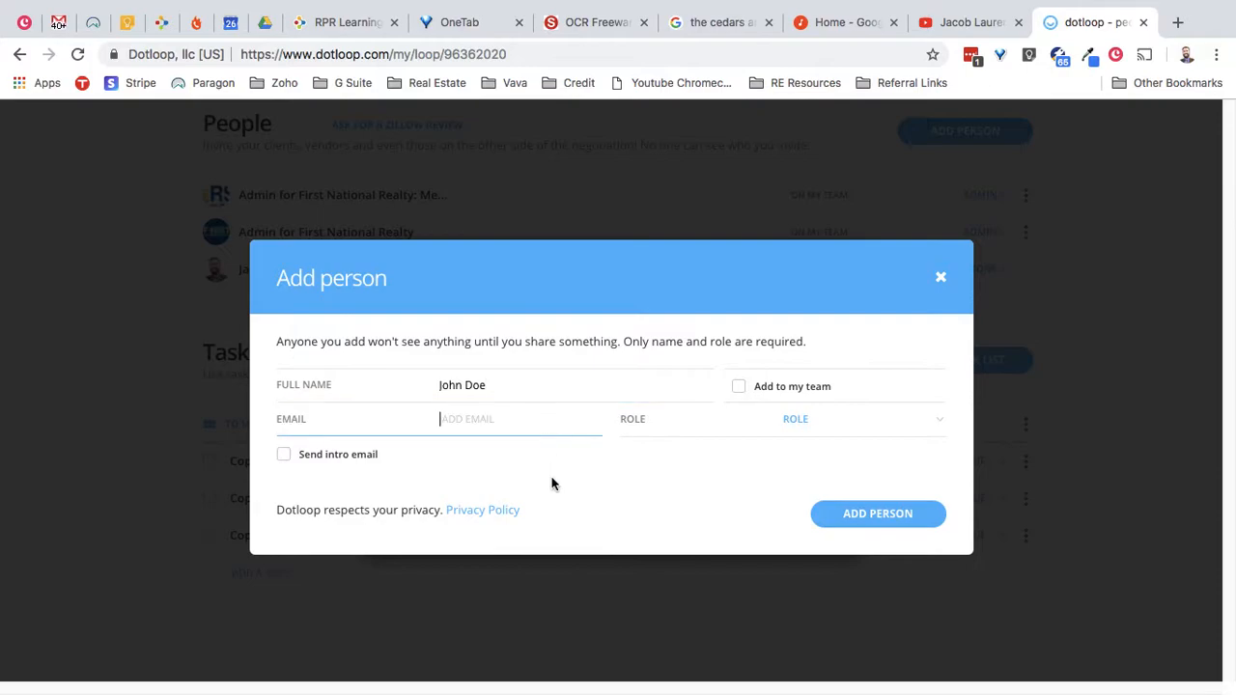
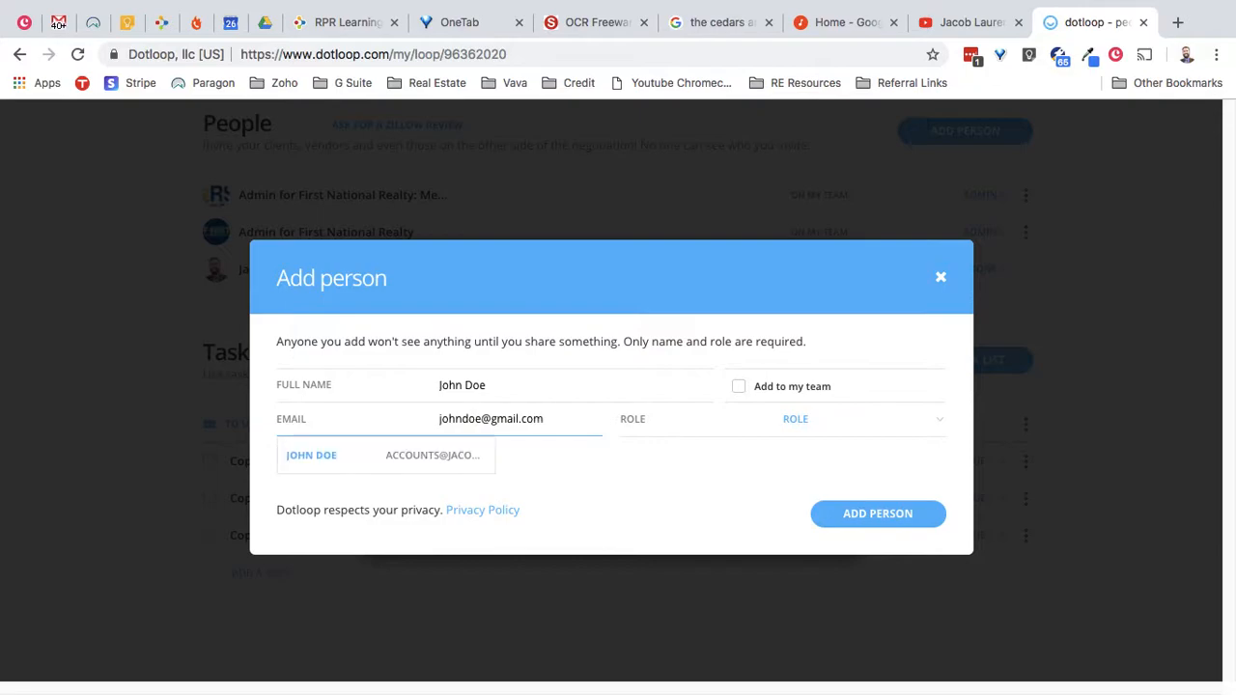
# - Give the person the Buyer role, leave the intro email off, and save them
pyautogui.click(699, 488)
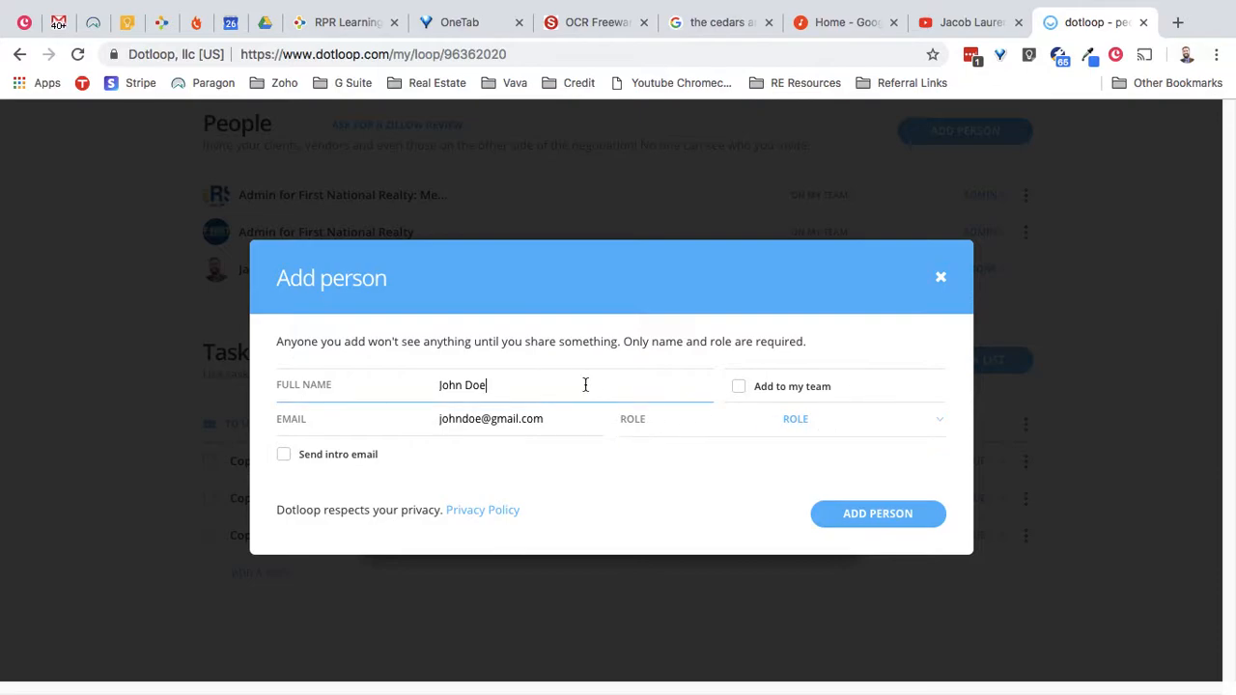
pyautogui.click(570, 428)
pyautogui.click(821, 428)
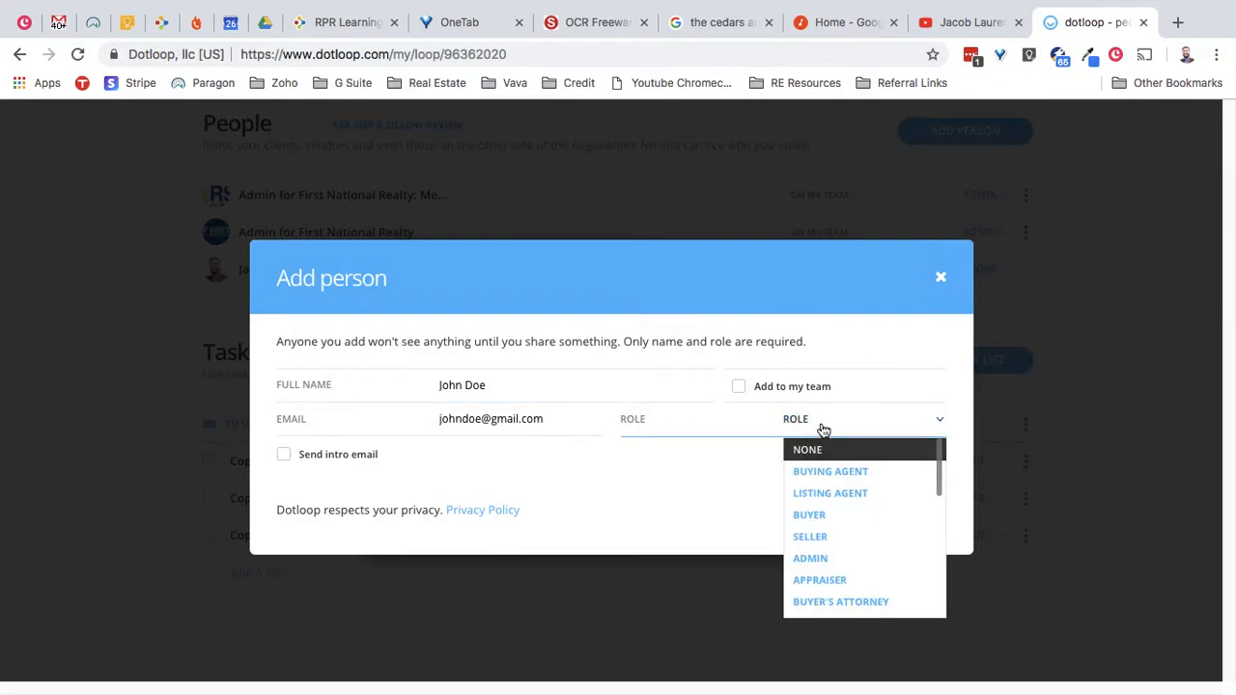
pyautogui.click(862, 519)
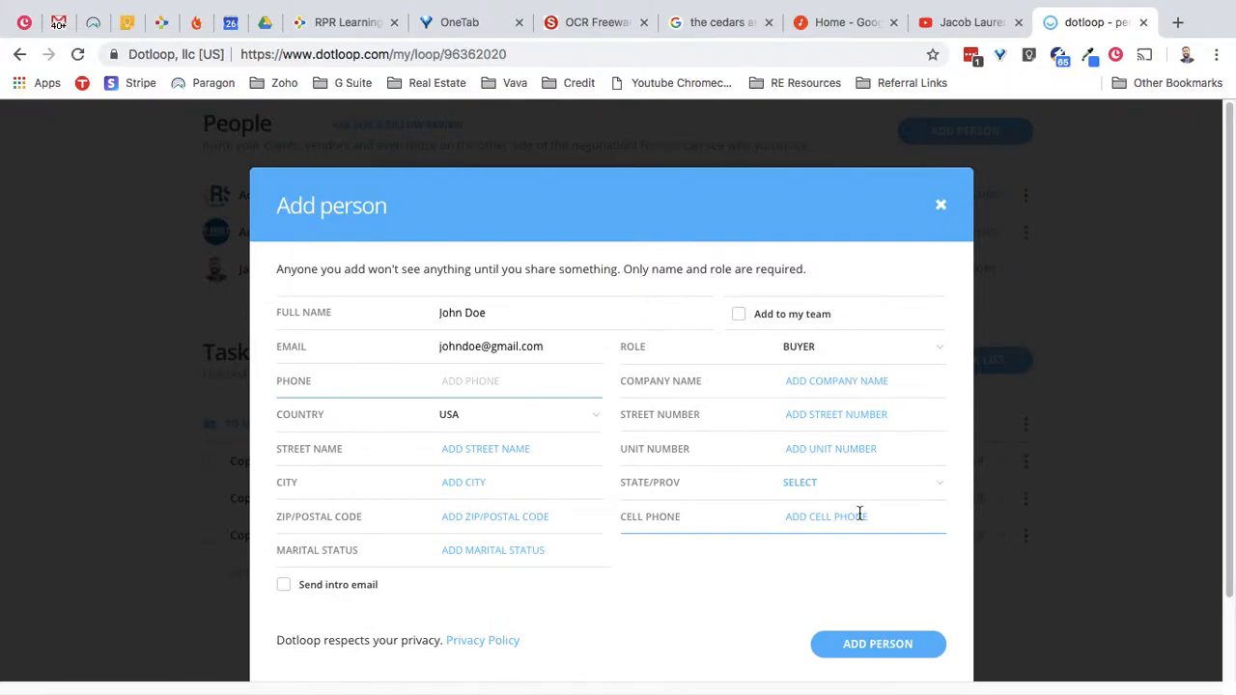
pyautogui.click(648, 578)
pyautogui.scroll(-1, 648, 577)
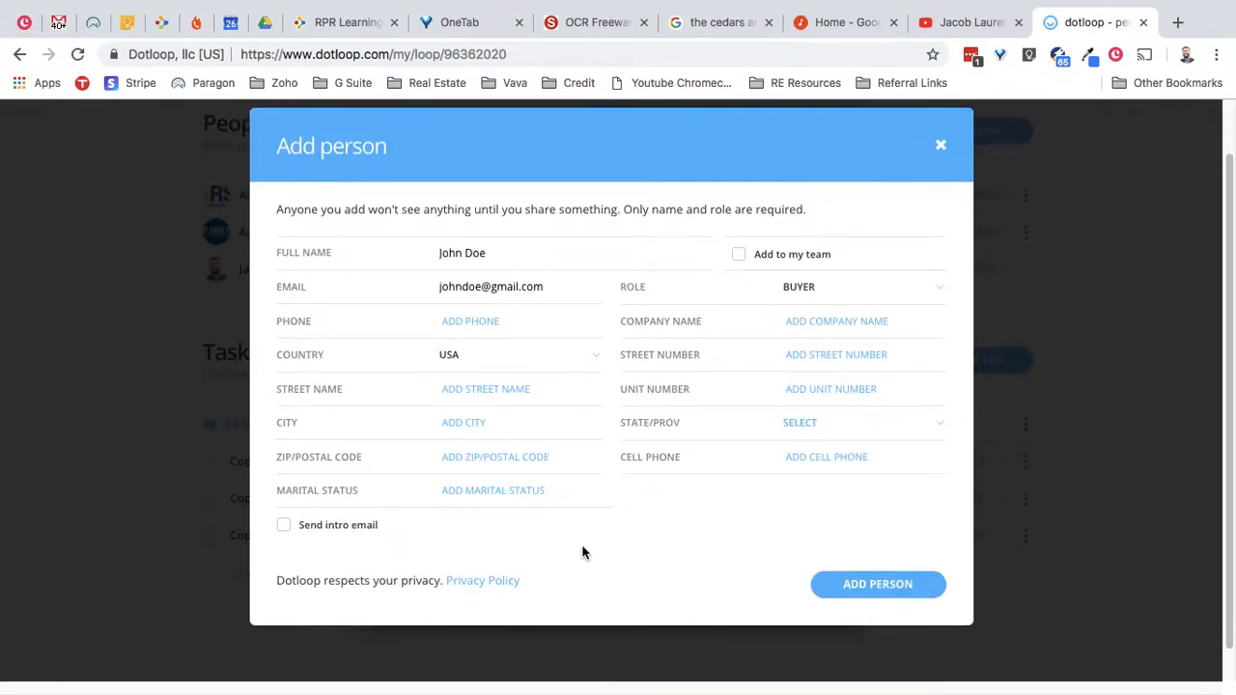
pyautogui.click(284, 527)
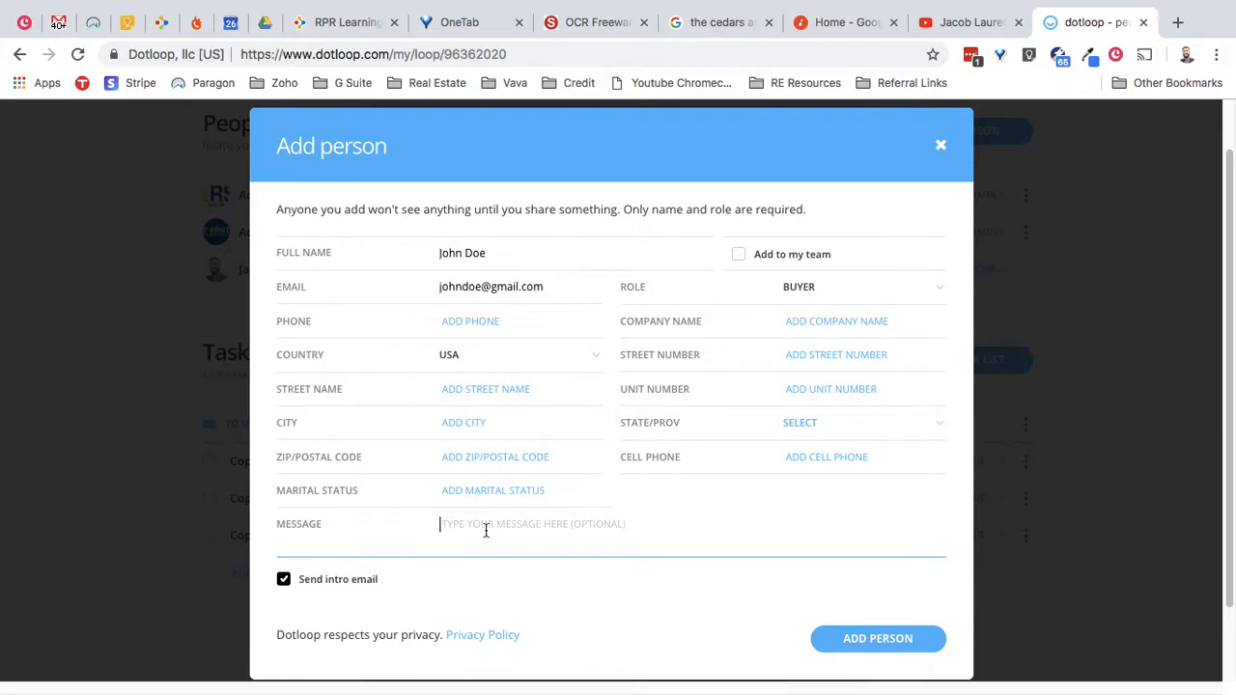
pyautogui.click(283, 579)
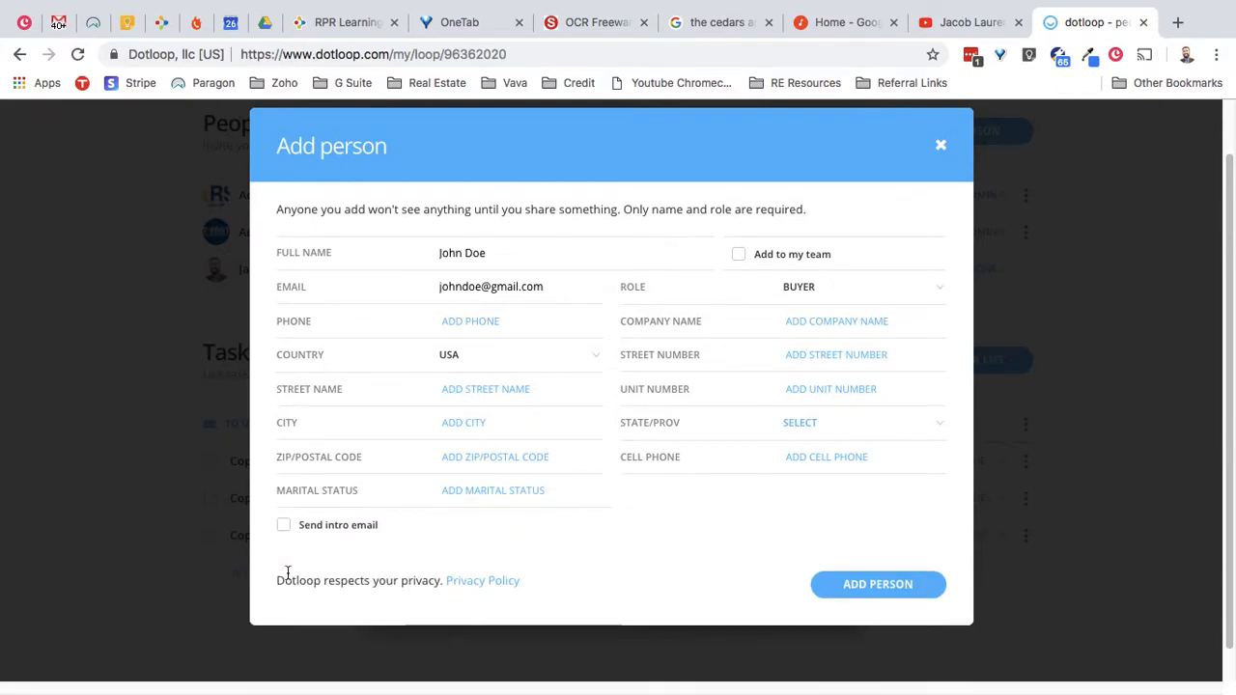
pyautogui.click(861, 591)
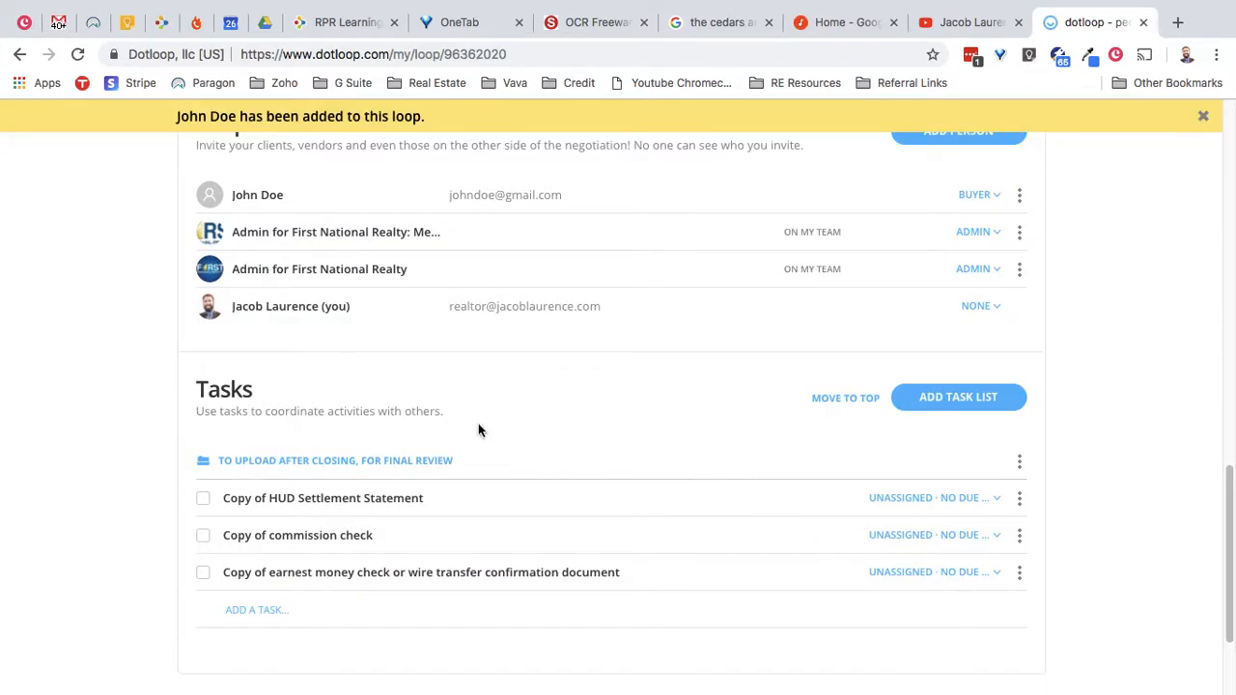
pyautogui.scroll(1, 183, 408)
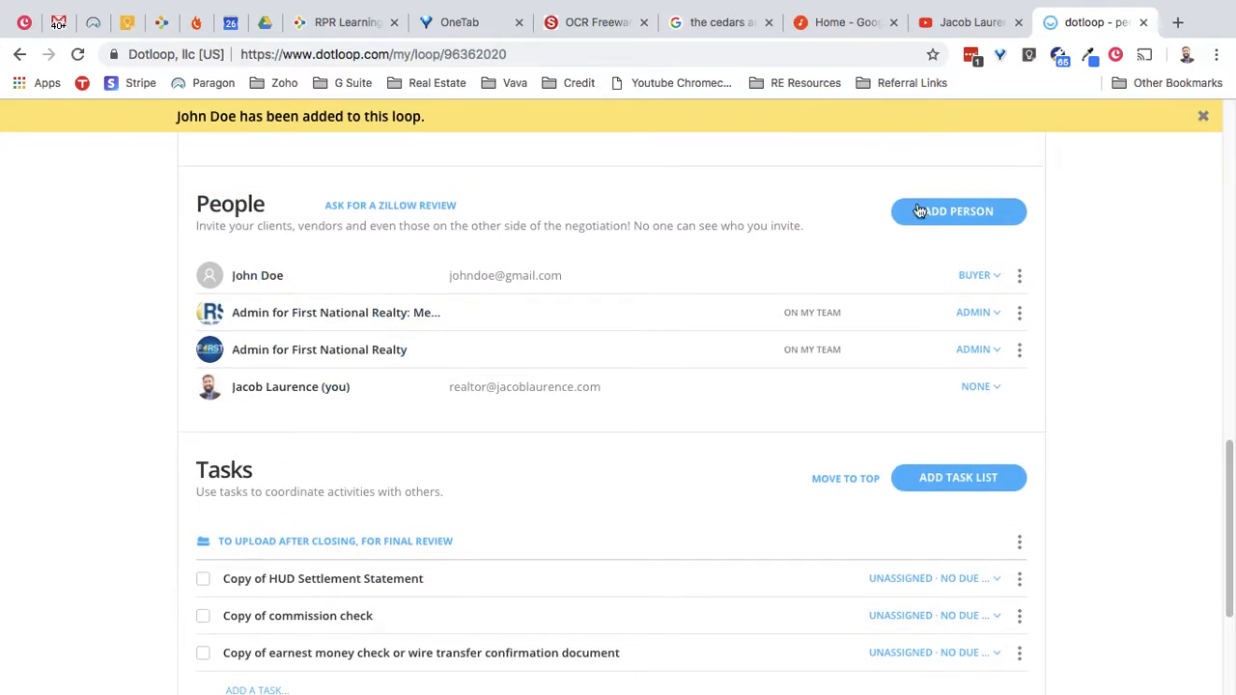
# - Add the lender's name and e-mail with the LOAN OFFICER role and save the contact
pyautogui.click(976, 214)
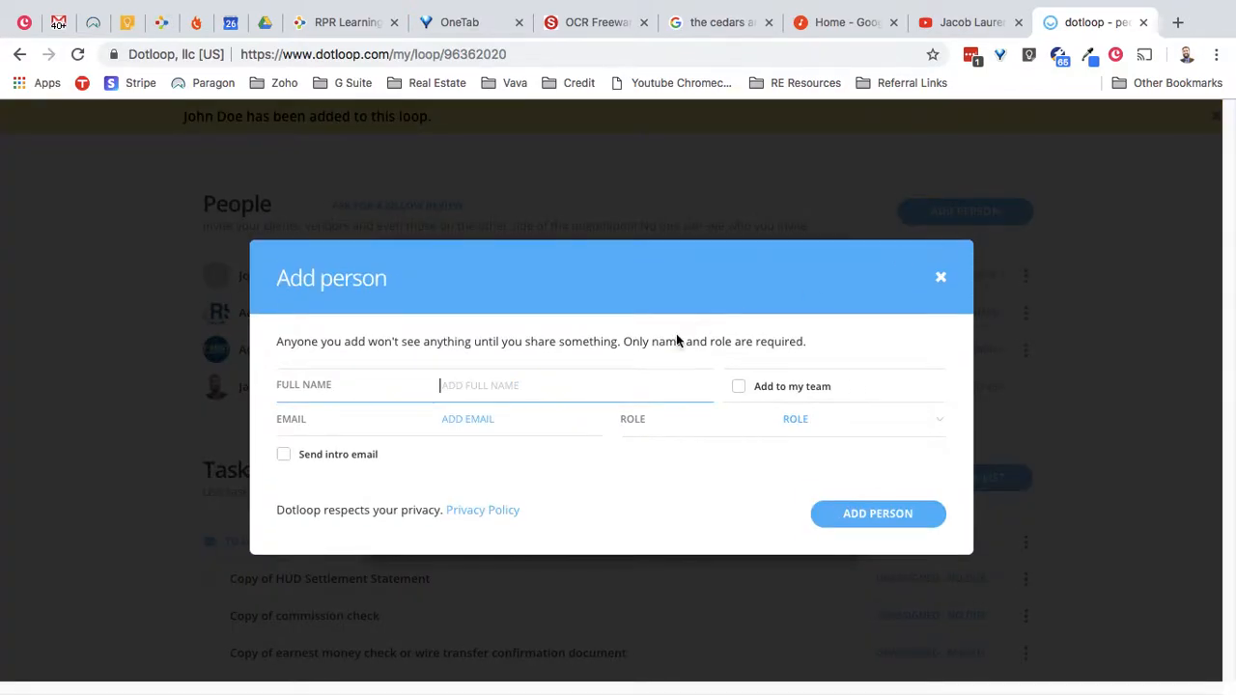
pyautogui.write('jimmy lender')
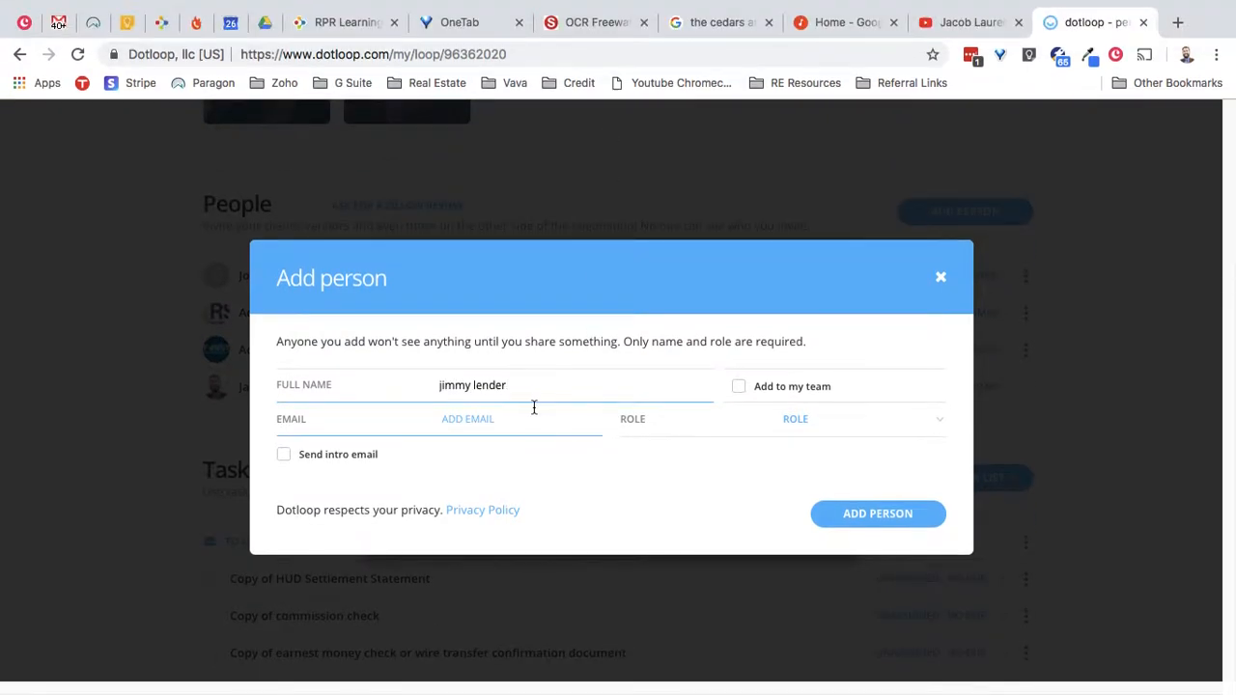
pyautogui.click(525, 434)
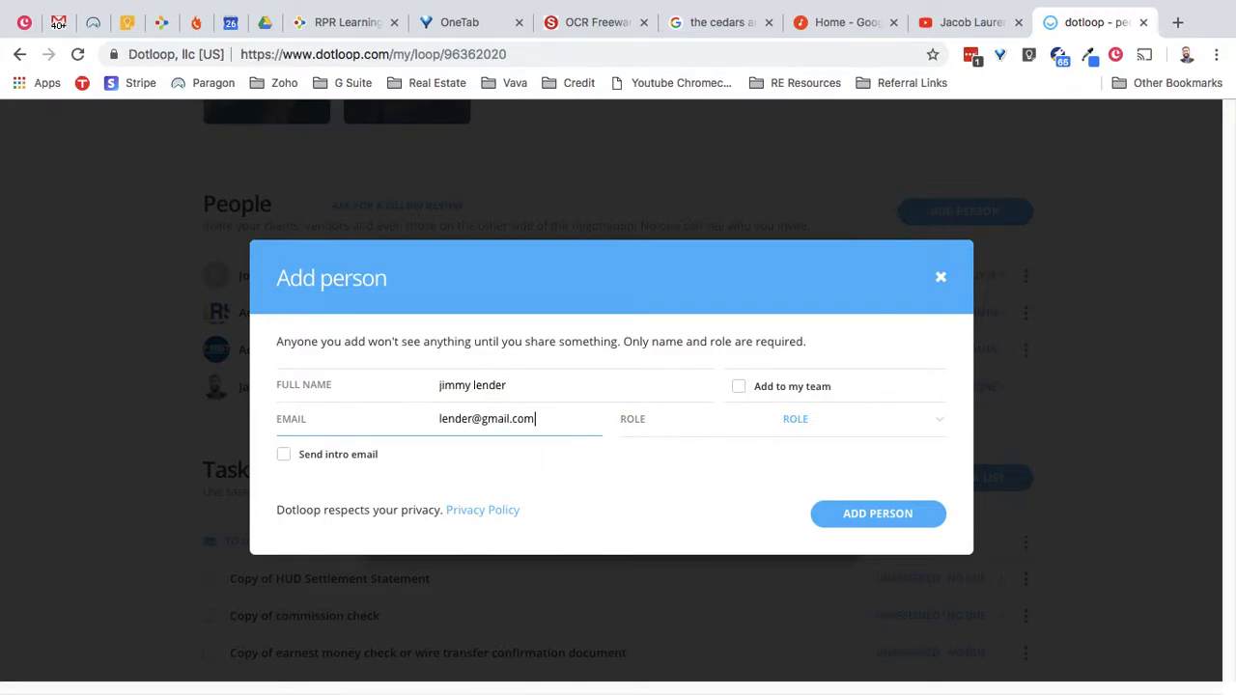
pyautogui.click(878, 431)
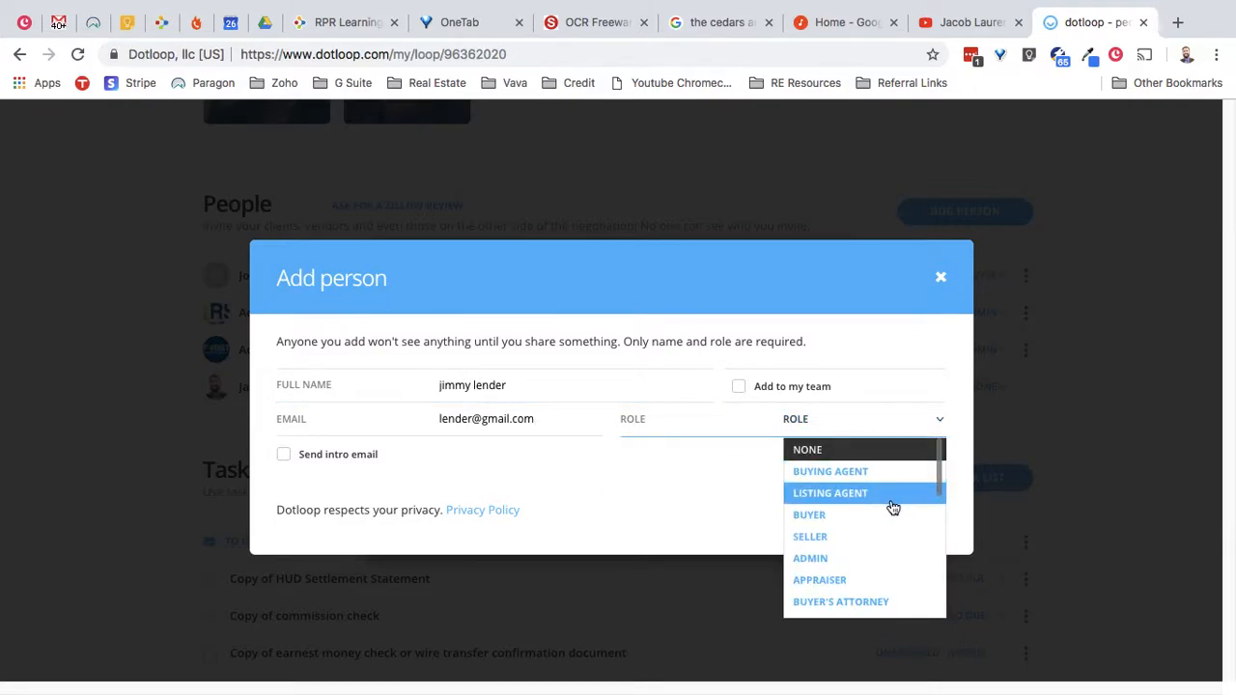
pyautogui.scroll(-2, 888, 510)
pyautogui.moveTo(938, 494); pyautogui.dragTo(933, 562)
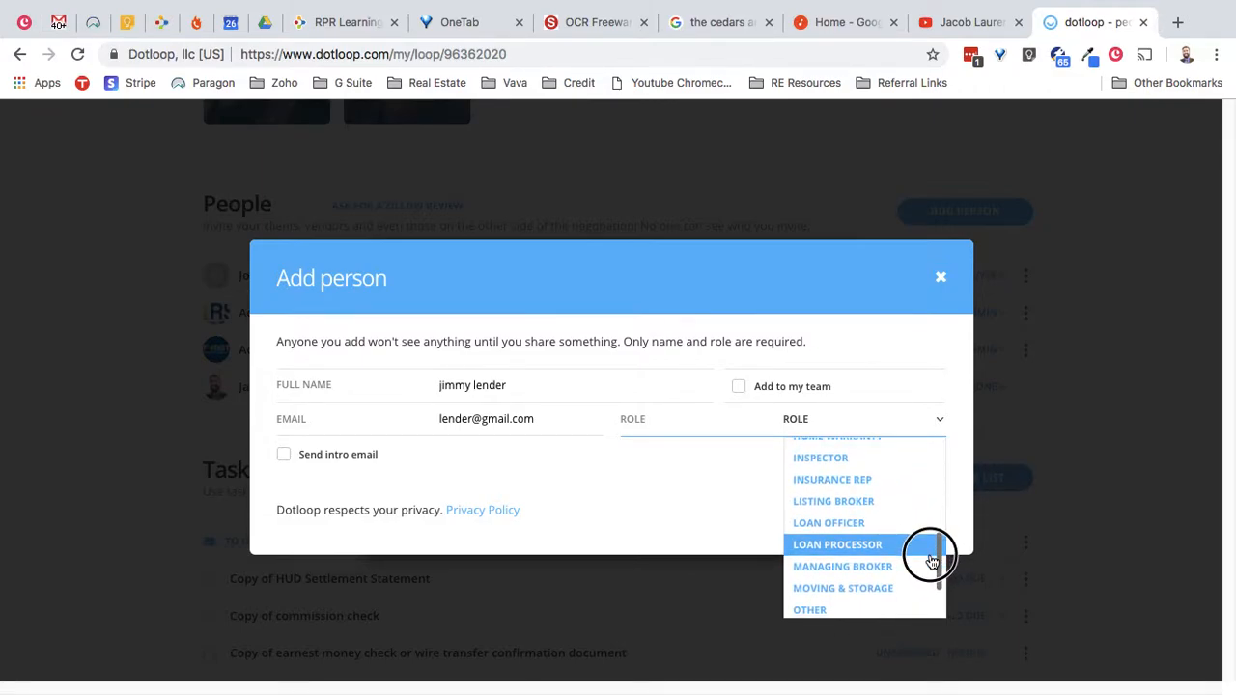
pyautogui.click(902, 524)
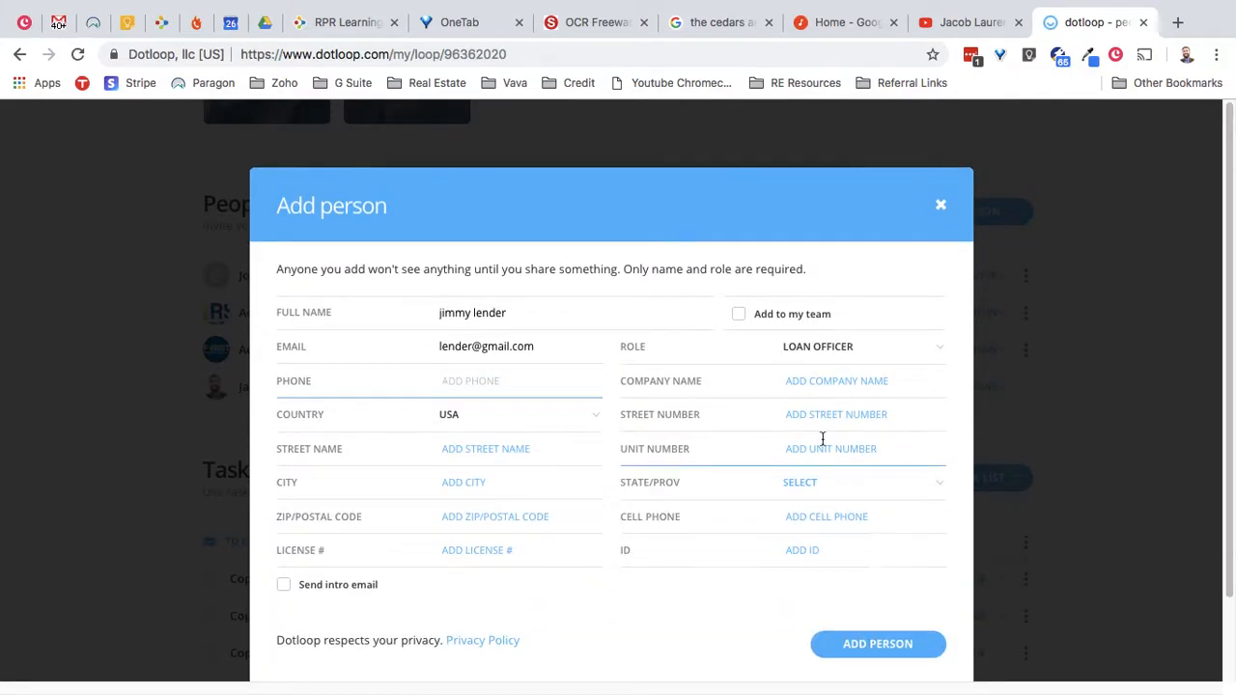
pyautogui.scroll(-2, 618, 473)
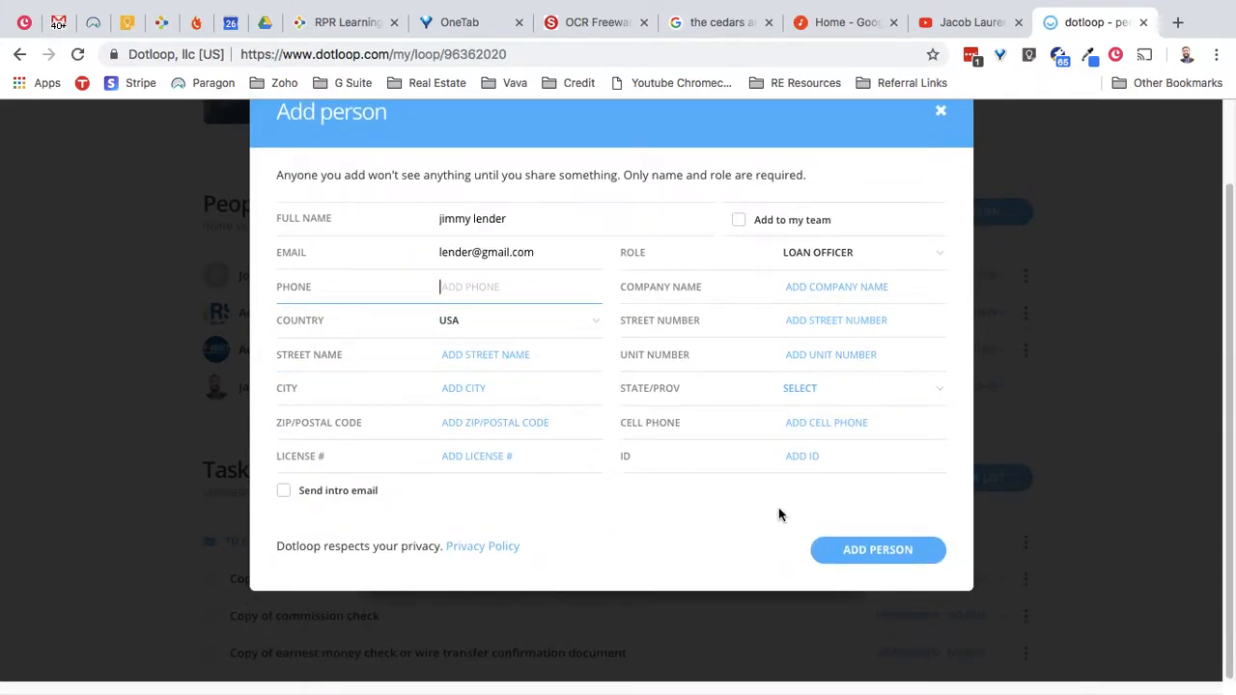
pyautogui.click(851, 553)
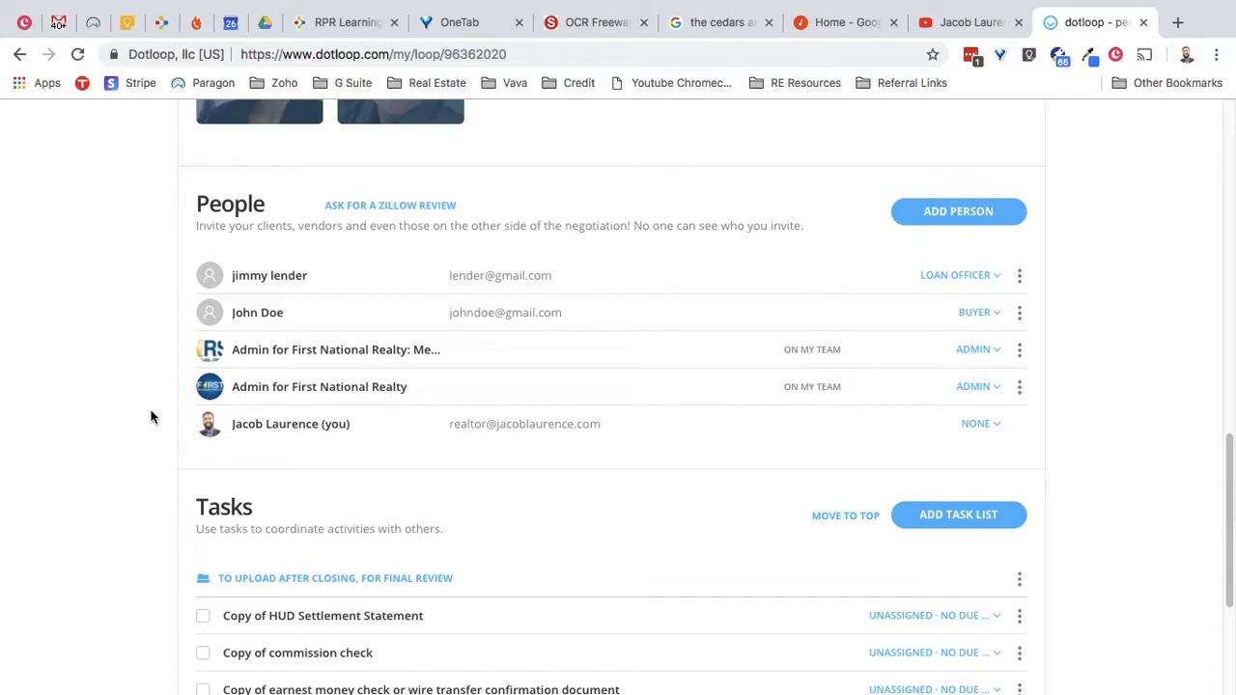
# - Scroll back up past People and Local Service Providers to the Documents folders
pyautogui.scroll(1, 152, 418)
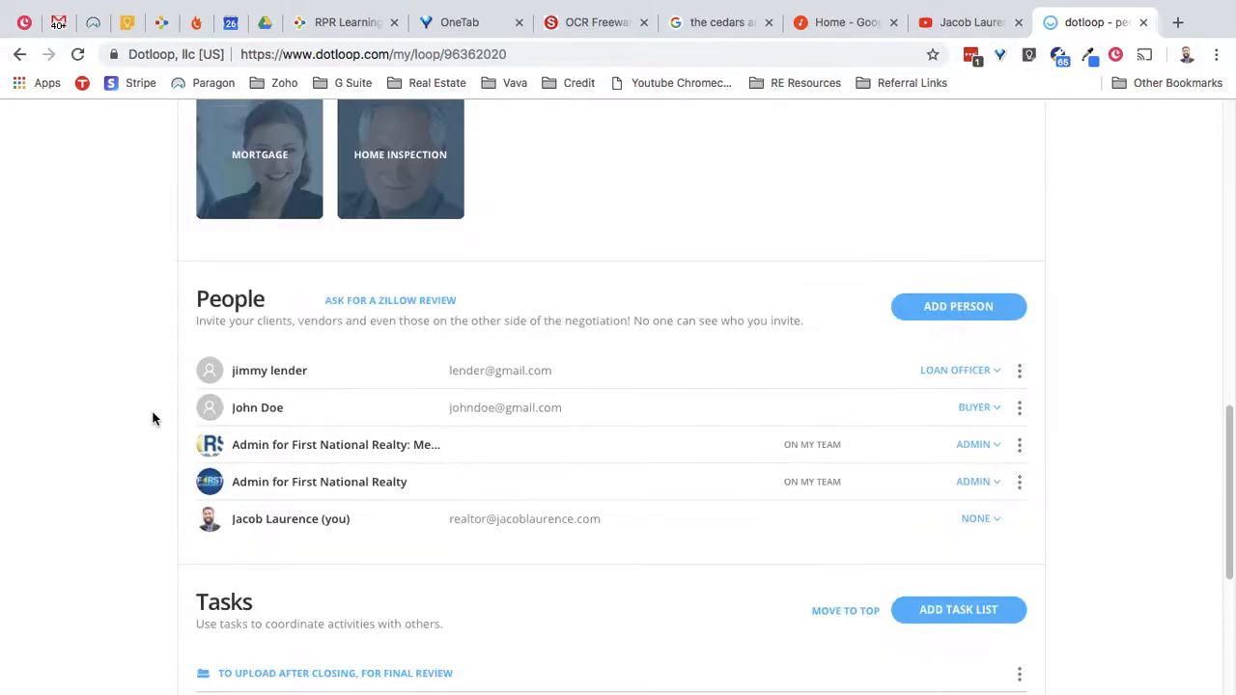
pyautogui.scroll(3, 157, 417)
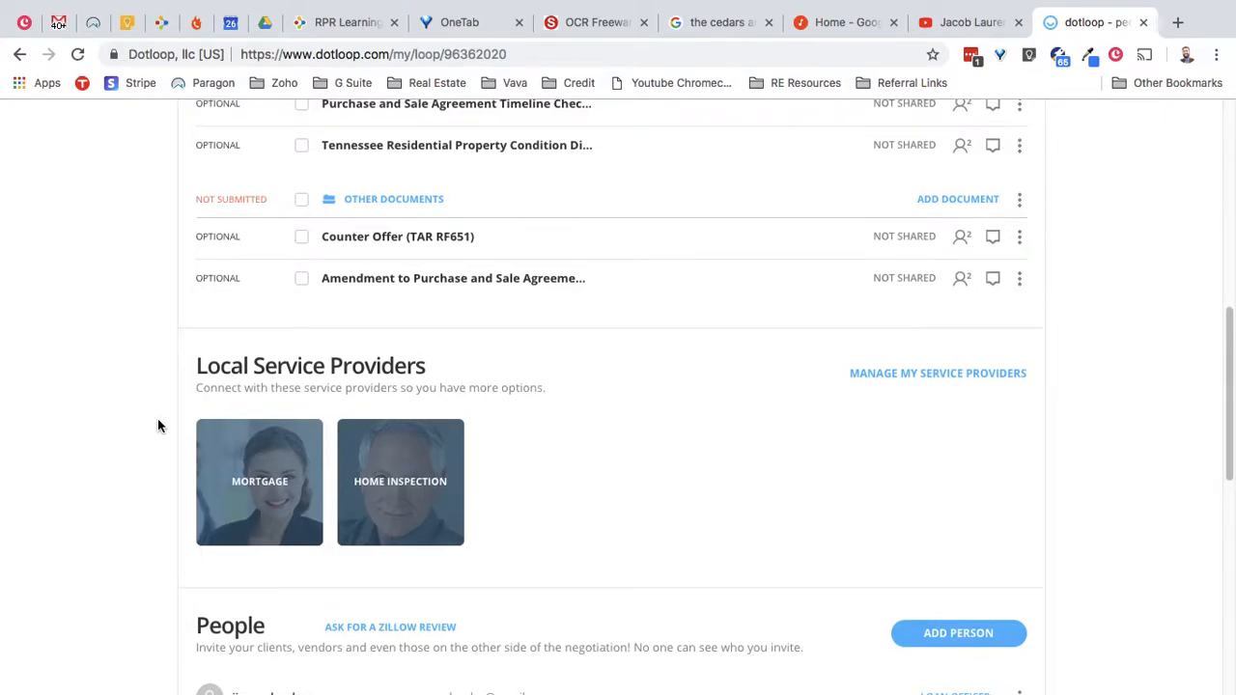
pyautogui.scroll(4, 158, 425)
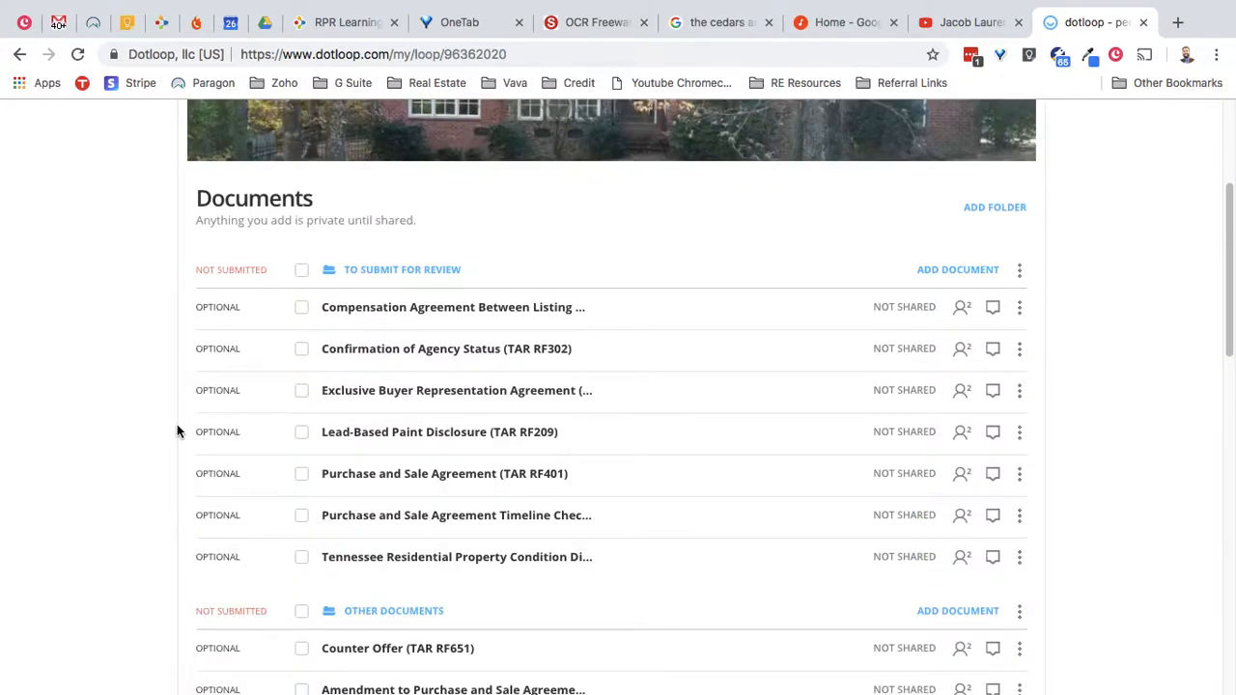
pyautogui.scroll(1, 176, 426)
pyautogui.scroll(-3, 166, 442)
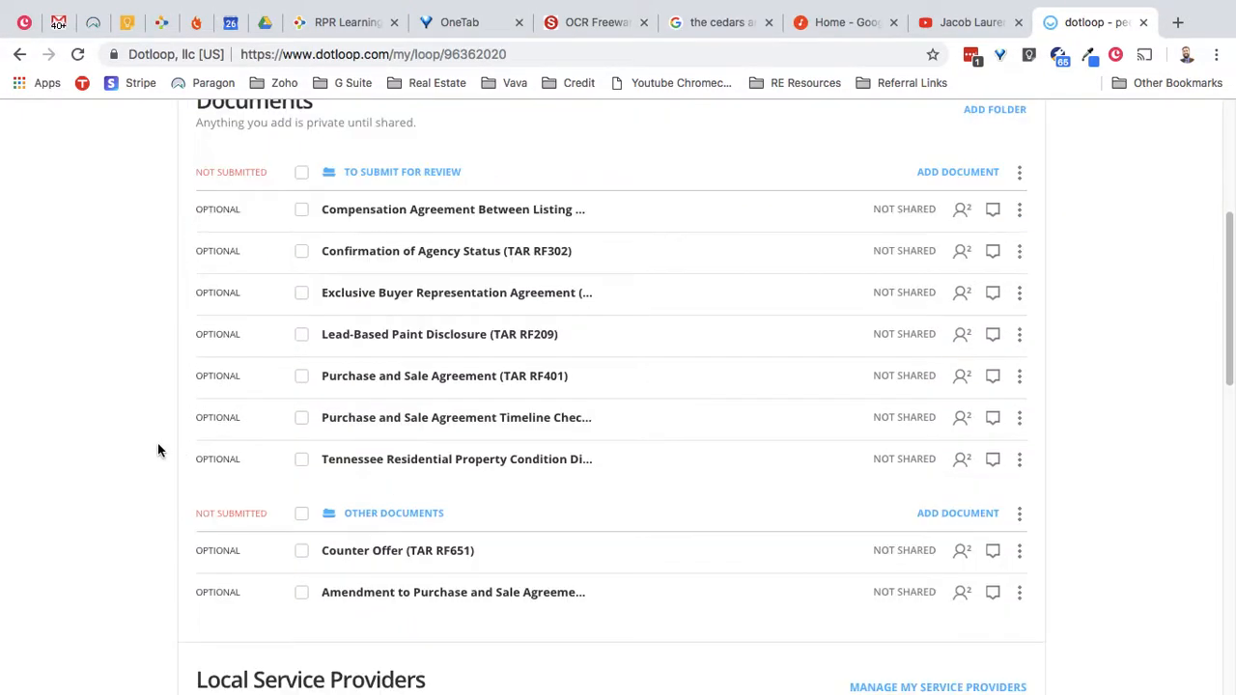
pyautogui.scroll(4, 159, 450)
pyautogui.scroll(-2, 159, 450)
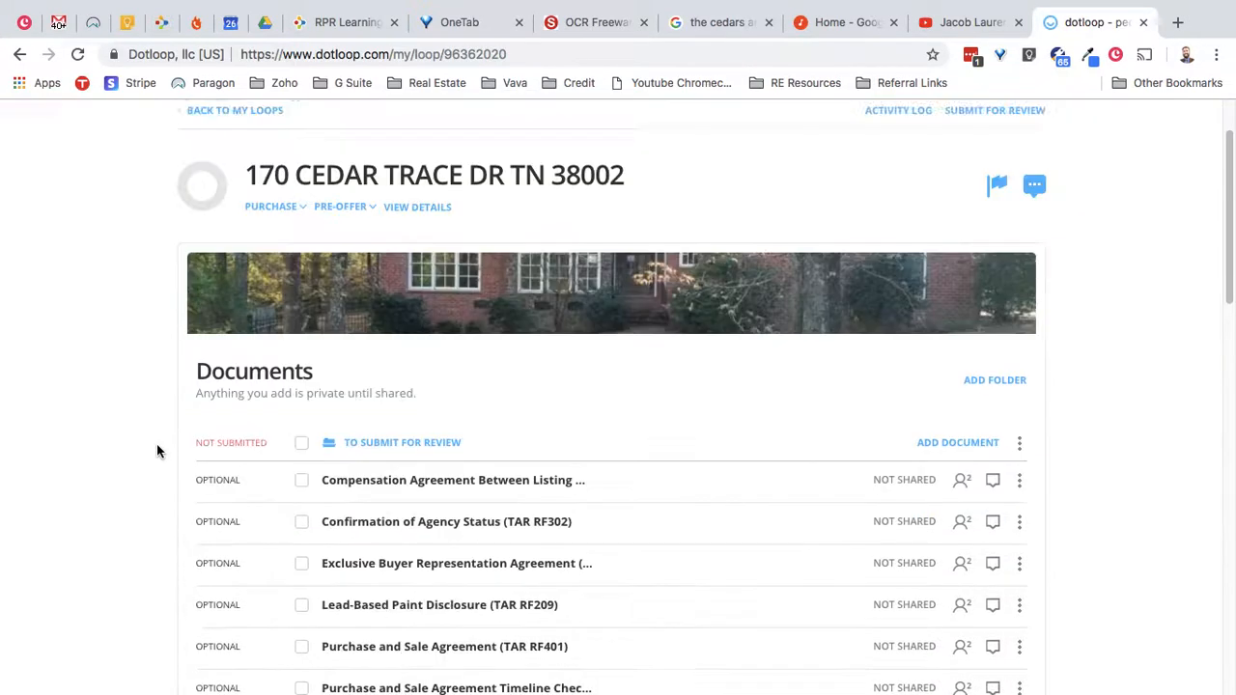
pyautogui.scroll(-1, 158, 451)
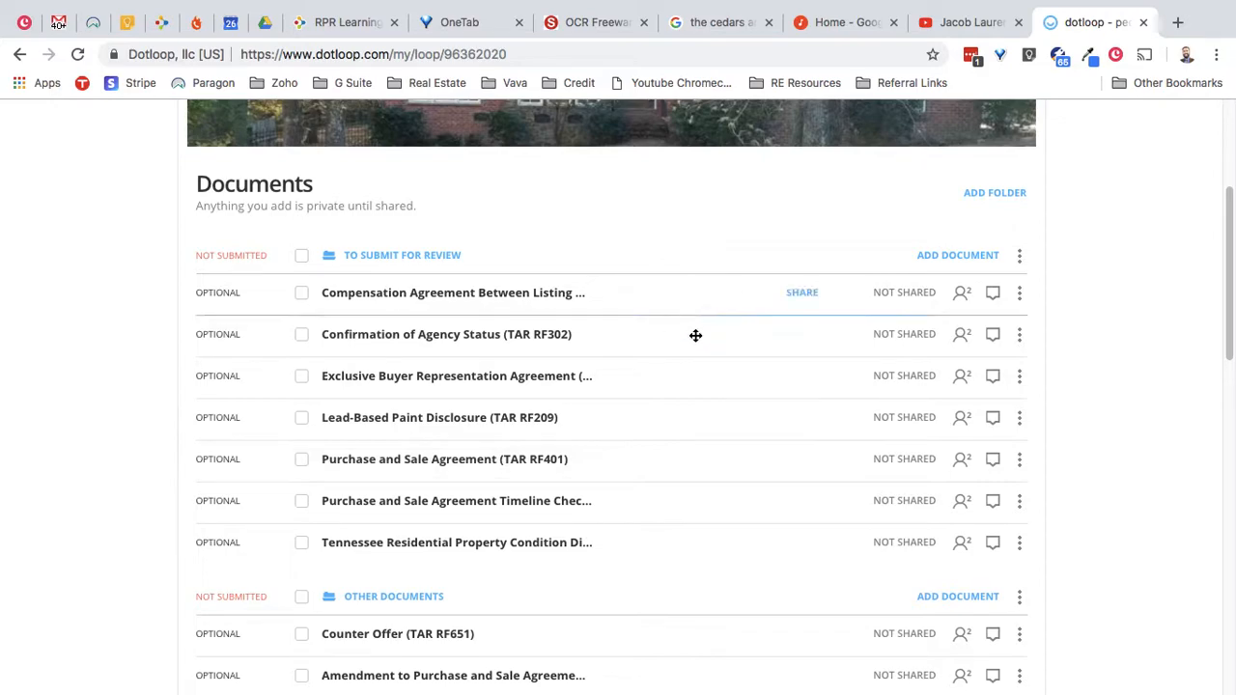
# - Add a document to the Other Documents folder, choosing to pick from Templates
pyautogui.scroll(-1, 697, 343)
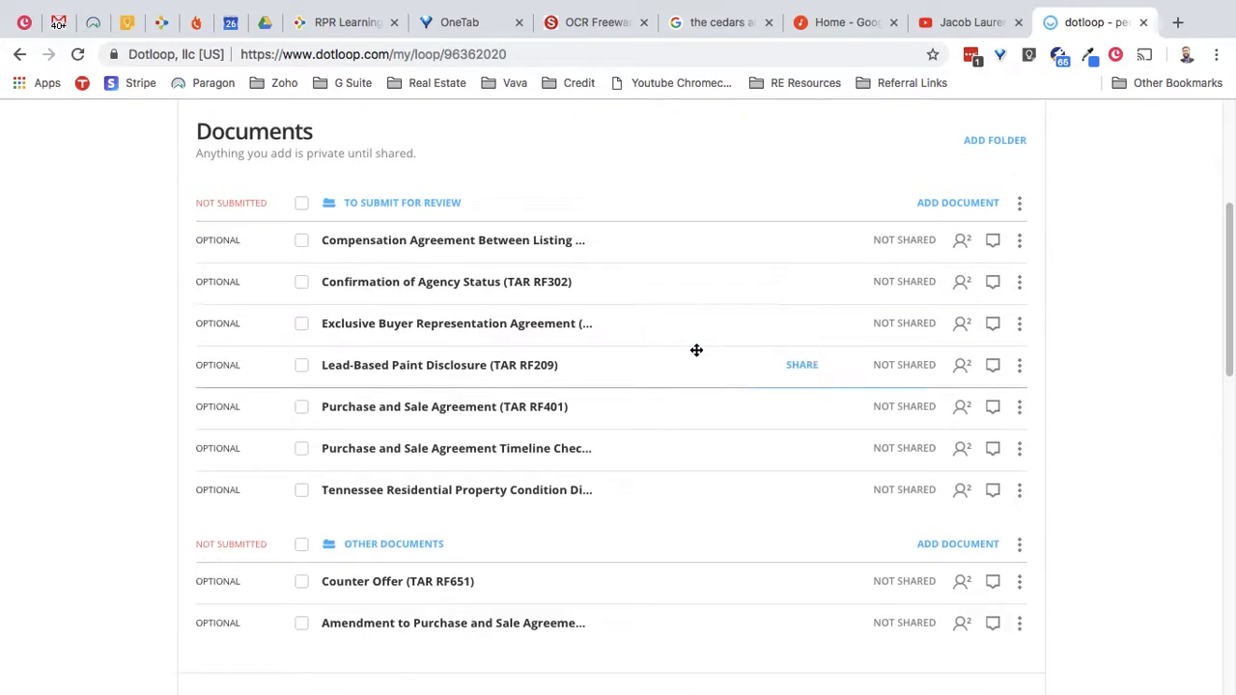
pyautogui.click(967, 546)
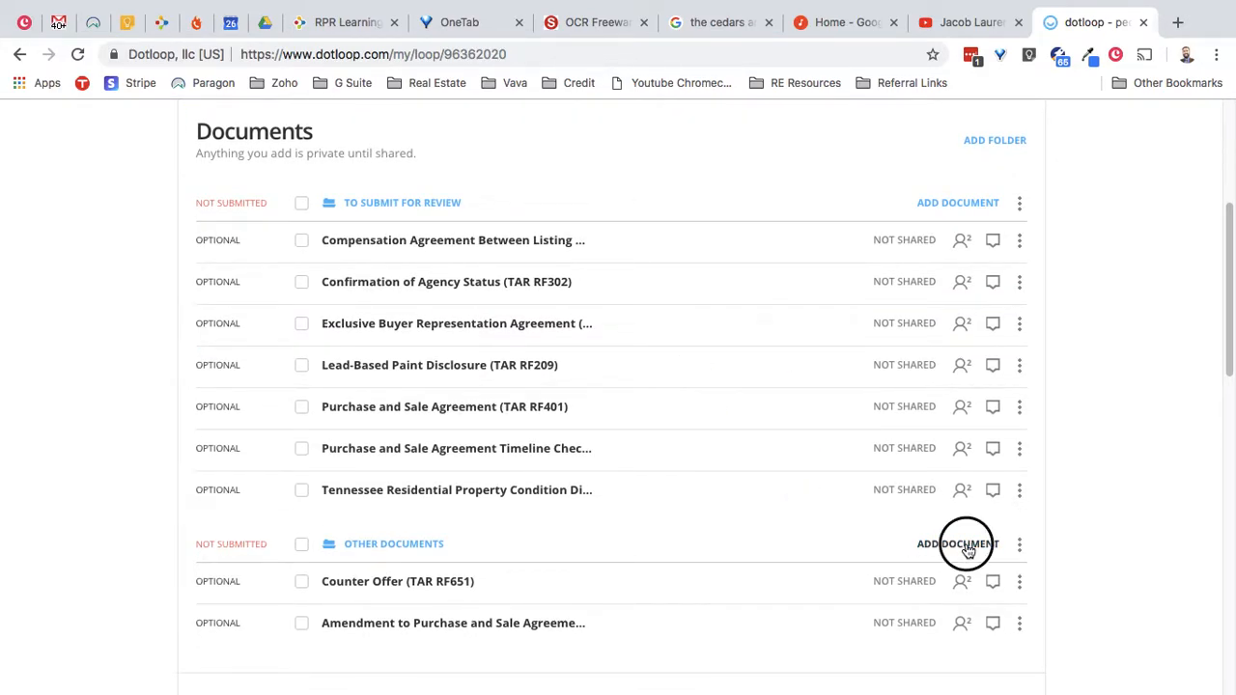
pyautogui.scroll(-3, 116, 408)
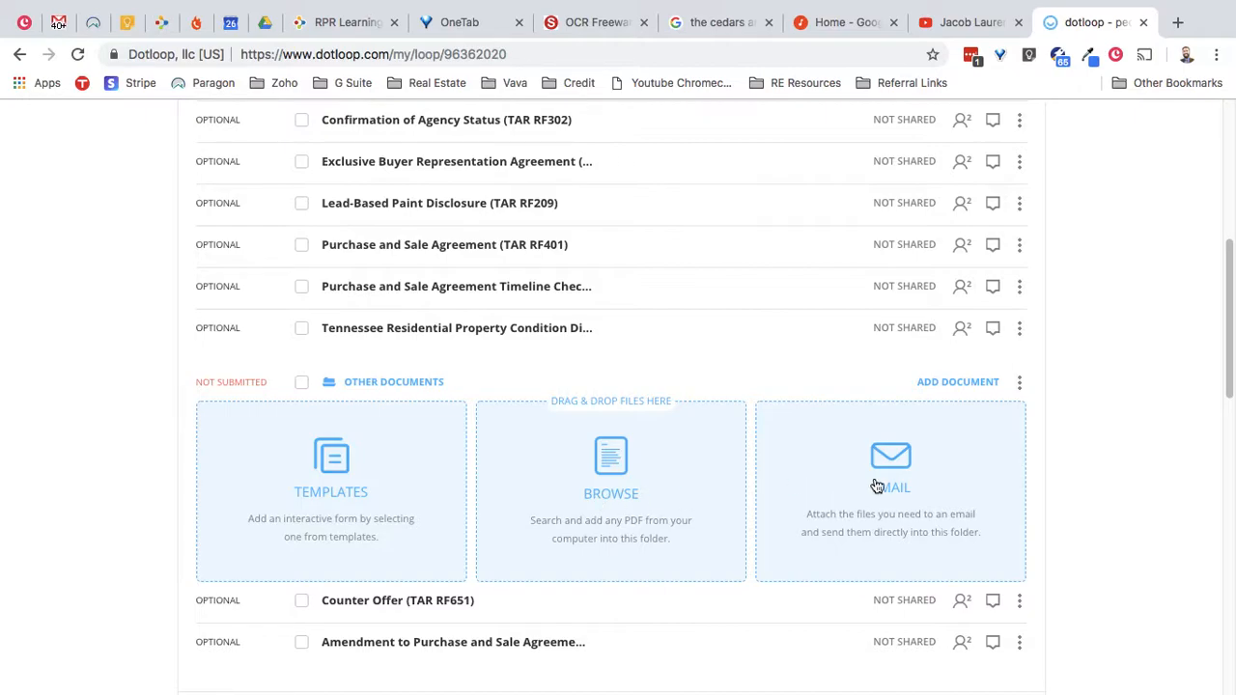
pyautogui.click(334, 471)
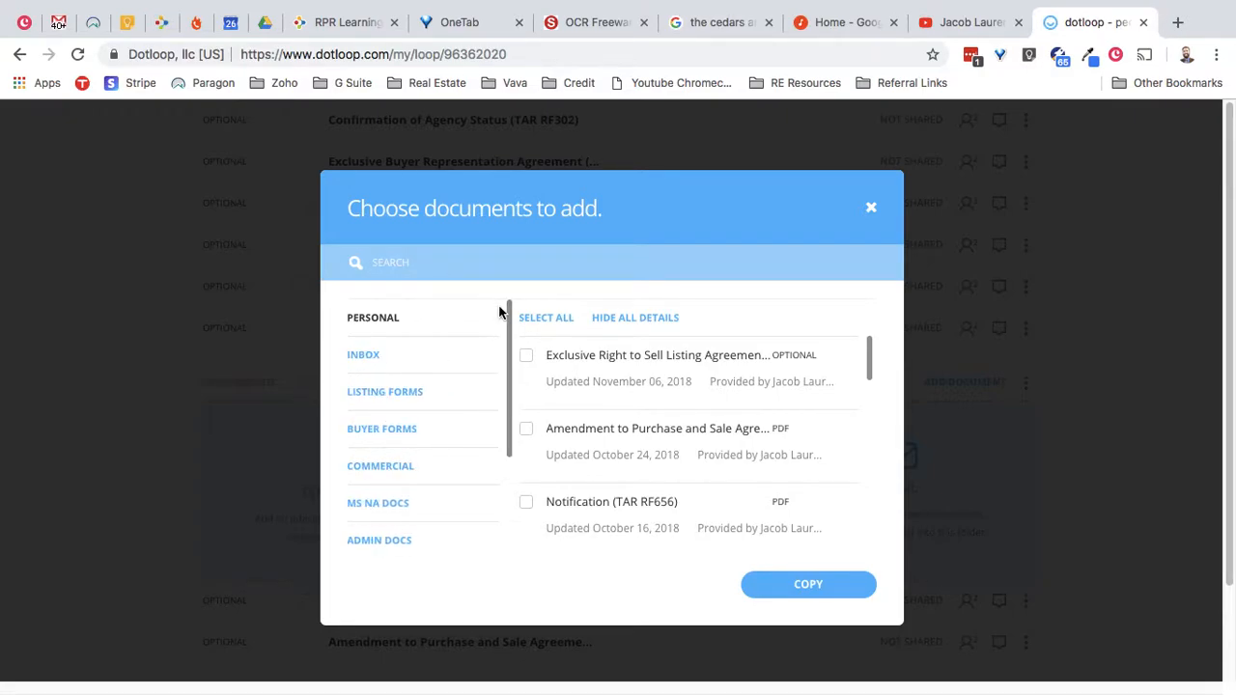
# - In TAR Forms, search 'purchase and' and tick the Purchase and Sale Agreement and its timeline checklist
pyautogui.moveTo(512, 324); pyautogui.dragTo(481, 451)
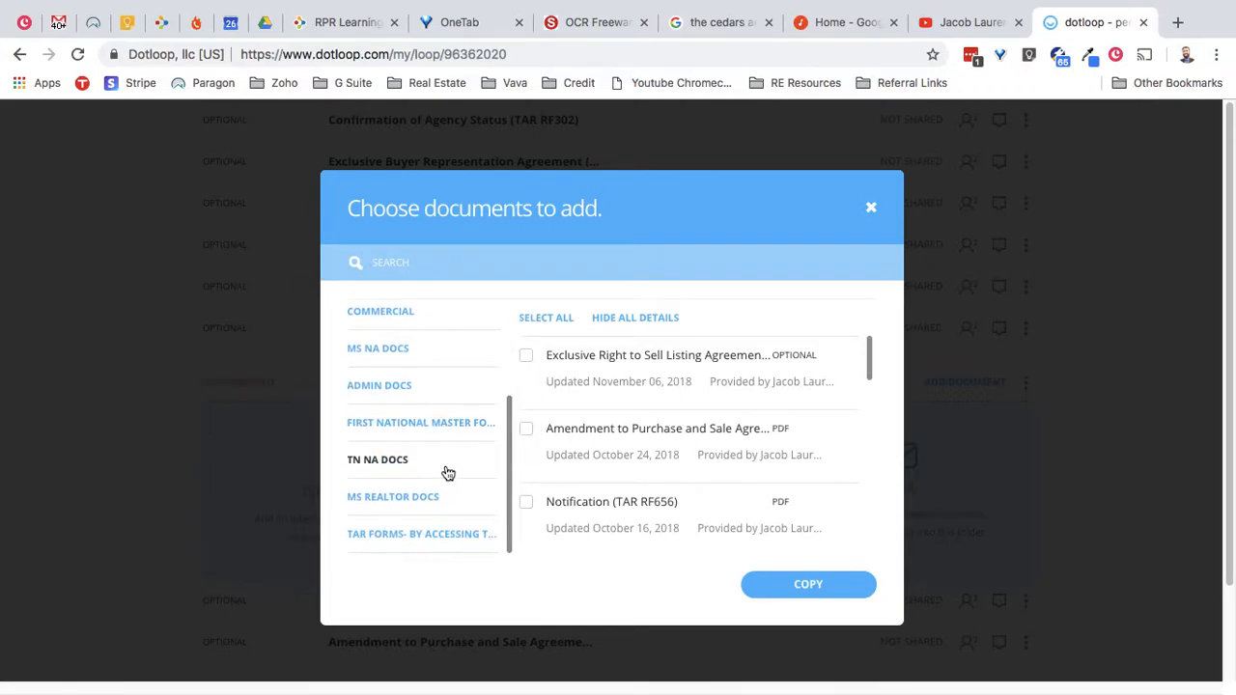
pyautogui.click(396, 544)
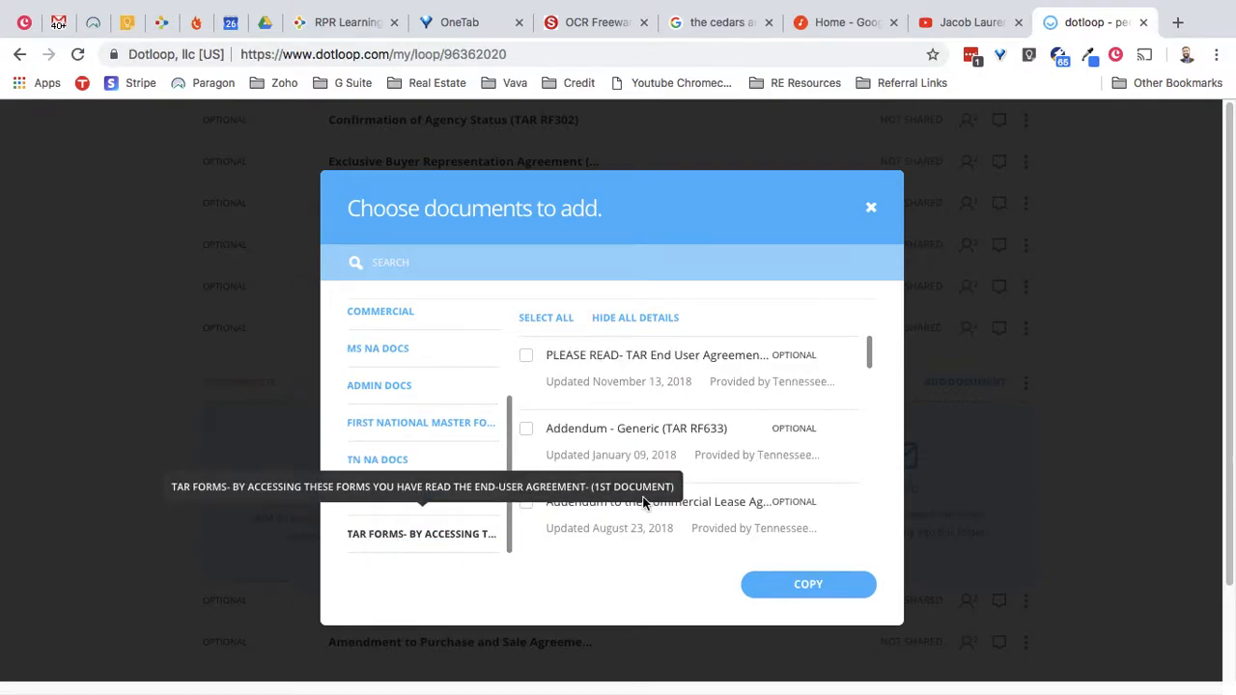
pyautogui.moveTo(872, 354)
pyautogui.mouseDown()
pyautogui.moveTo(872, 456)
pyautogui.moveTo(866, 334)
pyautogui.mouseUp()
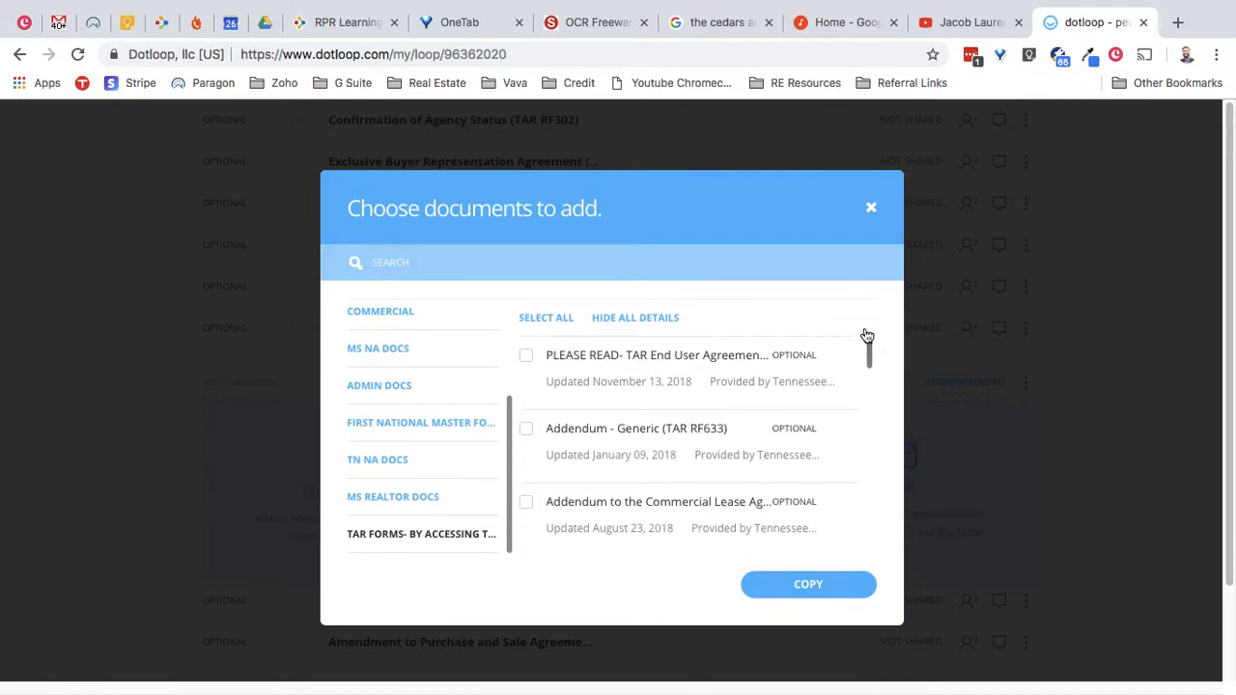
pyautogui.click(431, 263)
pyautogui.write('purchase and sale')
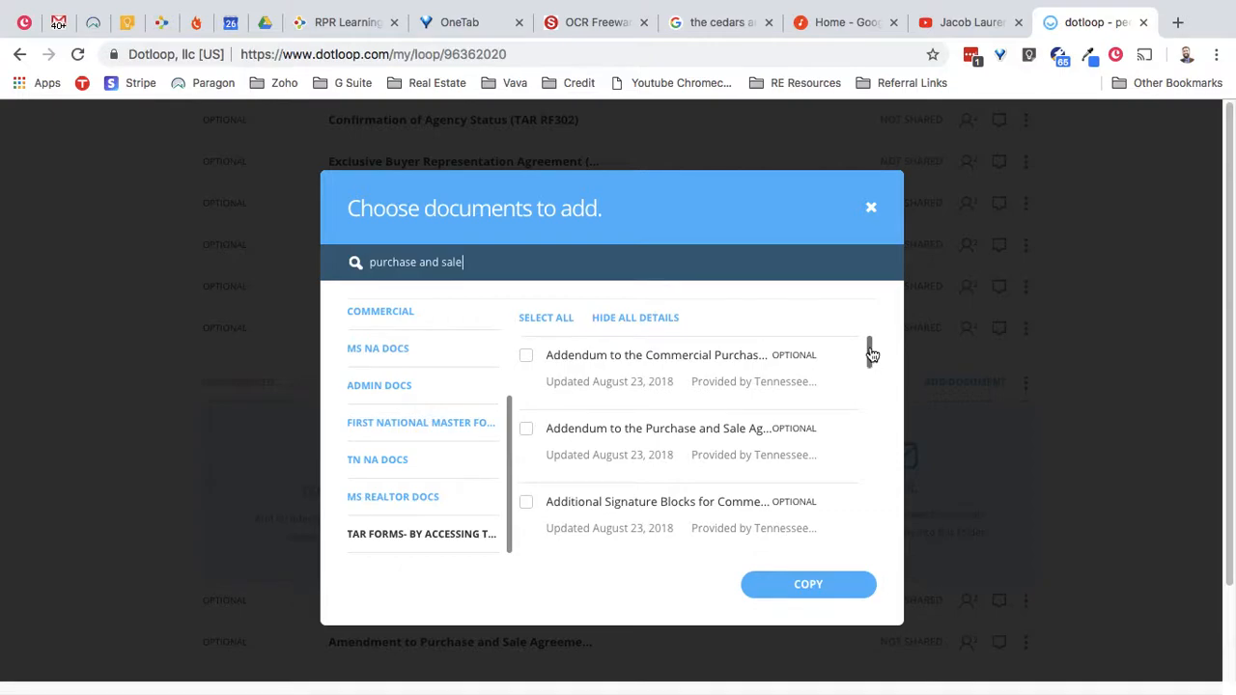
pyautogui.moveTo(872, 353); pyautogui.dragTo(872, 441)
pyautogui.scroll(-8, 869, 458)
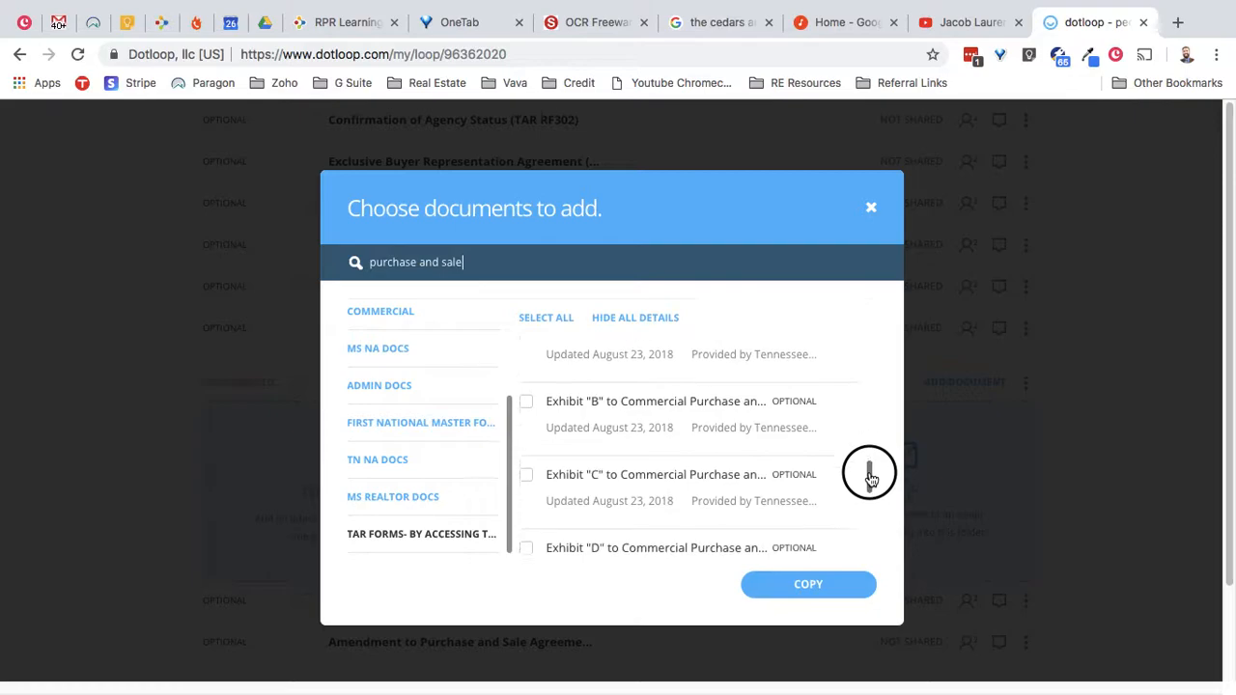
pyautogui.moveTo(867, 515); pyautogui.dragTo(863, 540)
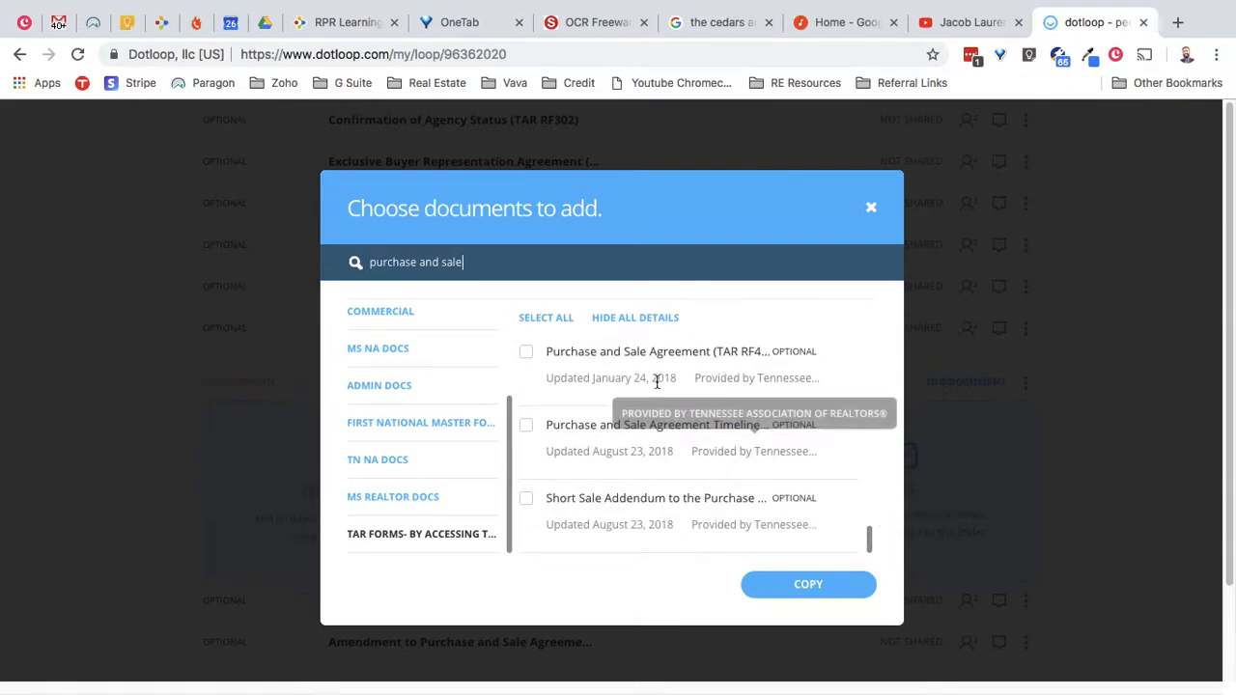
pyautogui.click(528, 353)
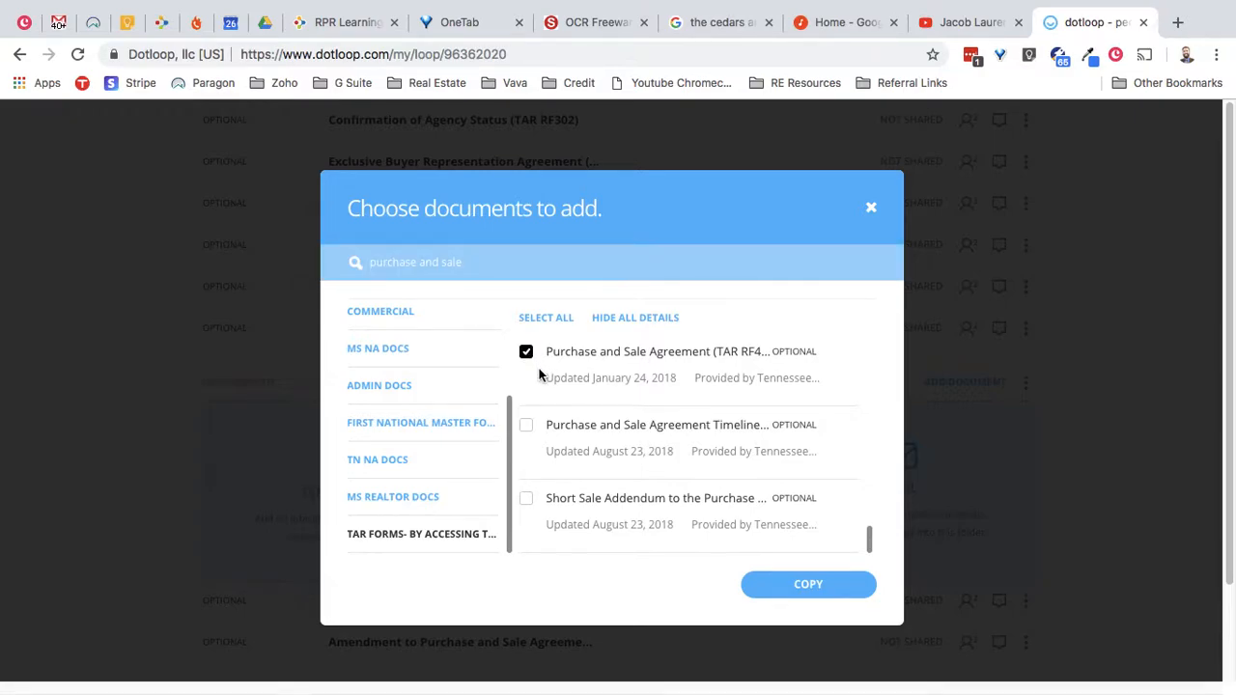
pyautogui.moveTo(872, 550); pyautogui.dragTo(872, 543)
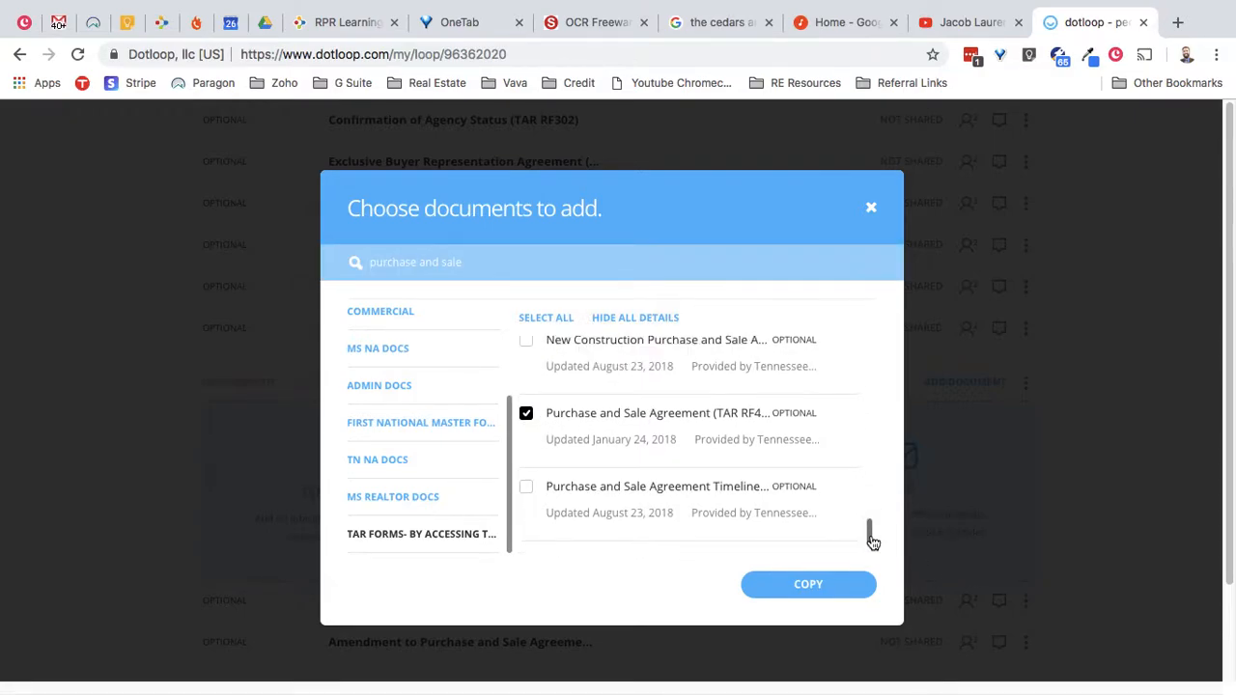
pyautogui.click(528, 488)
# - Search 'addendum' instead and tick Addendum - Generic (TAR RF633)
pyautogui.moveTo(493, 261); pyautogui.dragTo(302, 256)
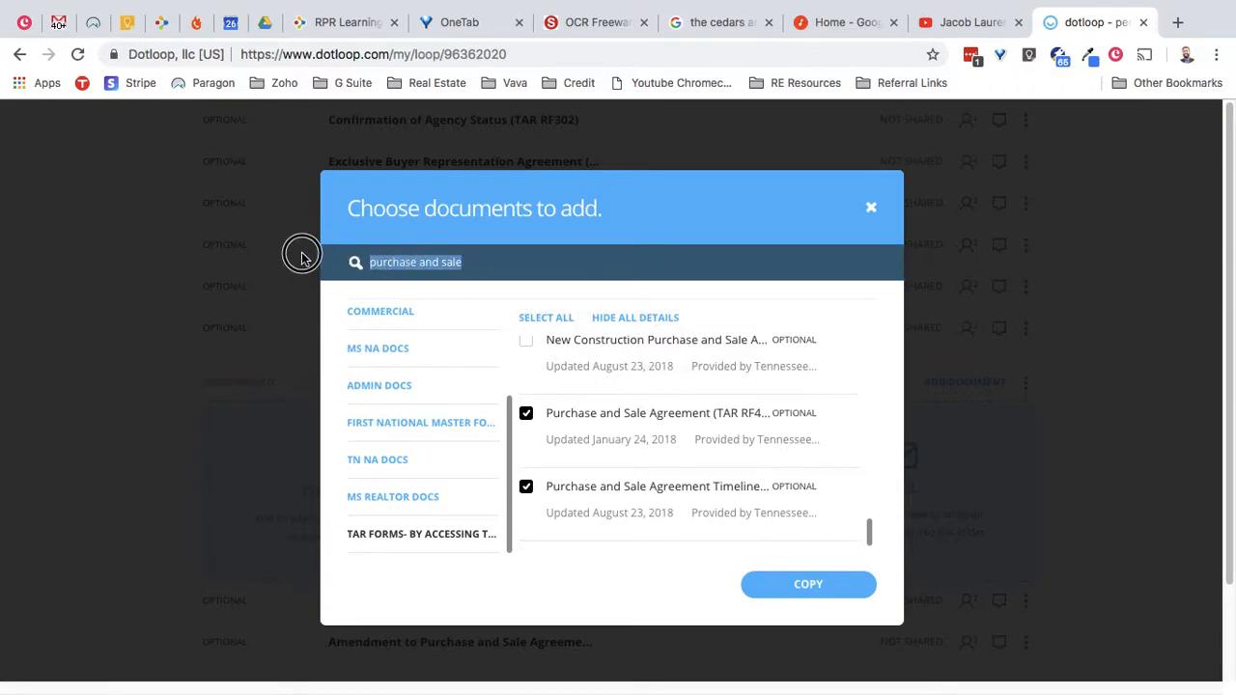
pyautogui.press('BackSpace')
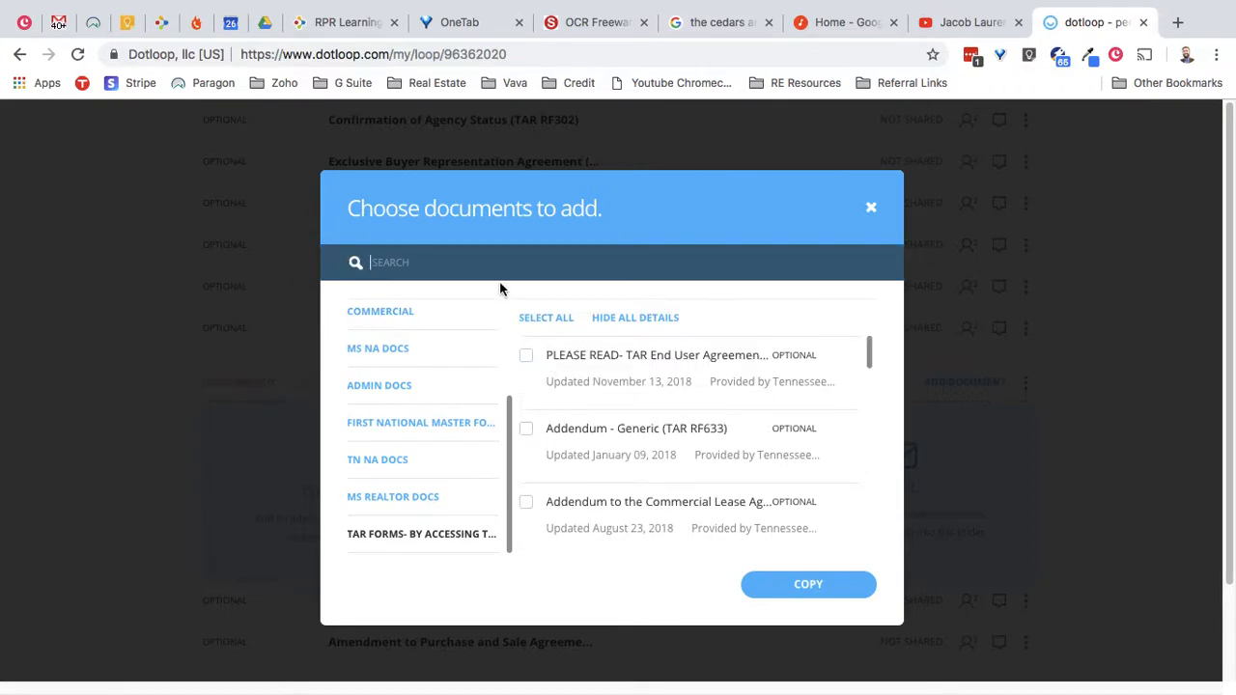
pyautogui.write('addendum')
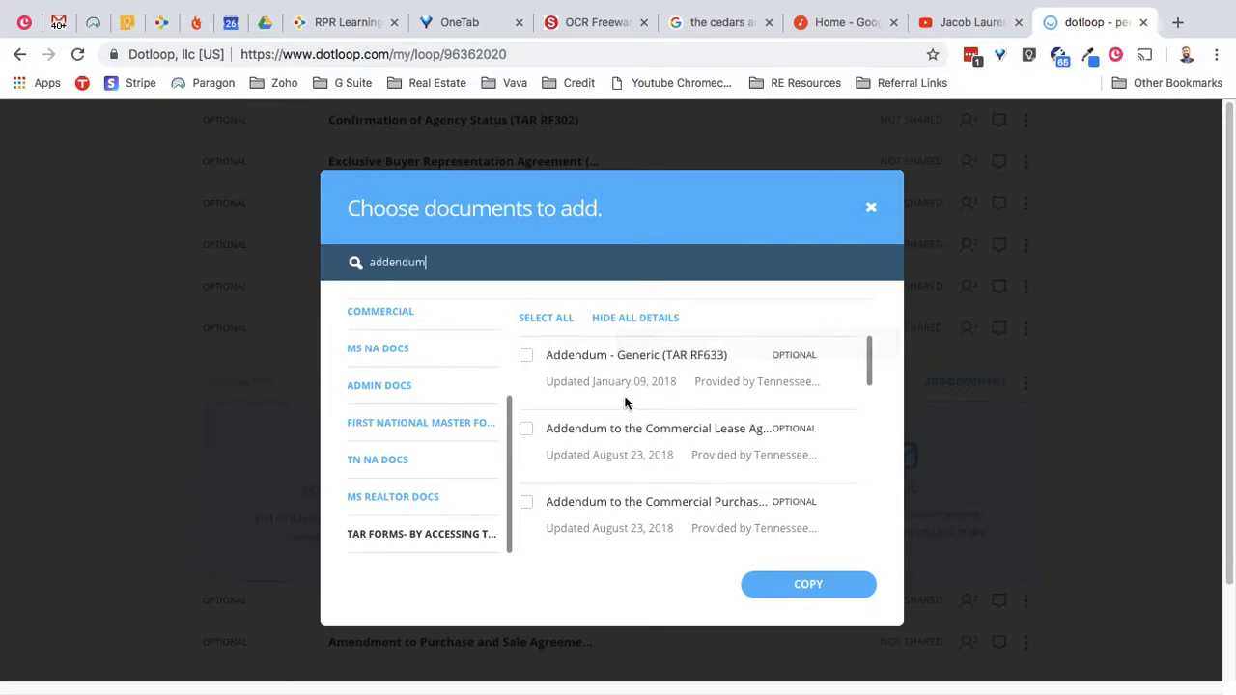
pyautogui.click(527, 357)
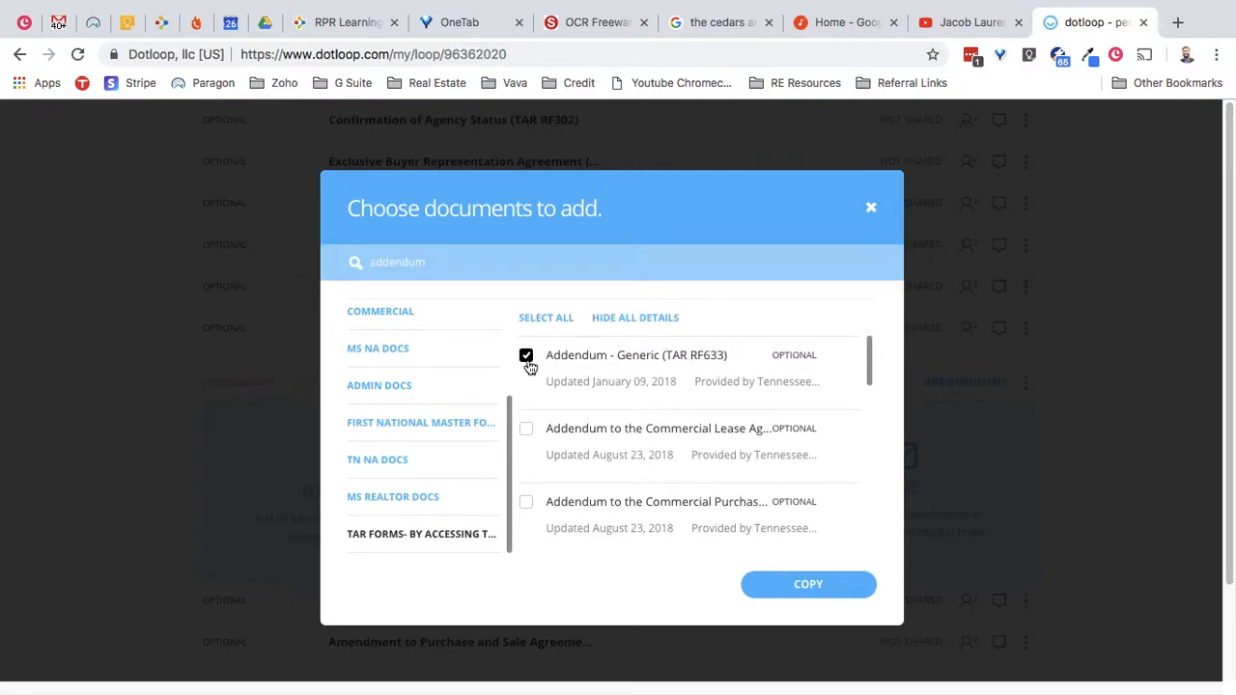
# - Copy the three selected TAR forms into the loop and review them under Other Documents
pyautogui.click(816, 590)
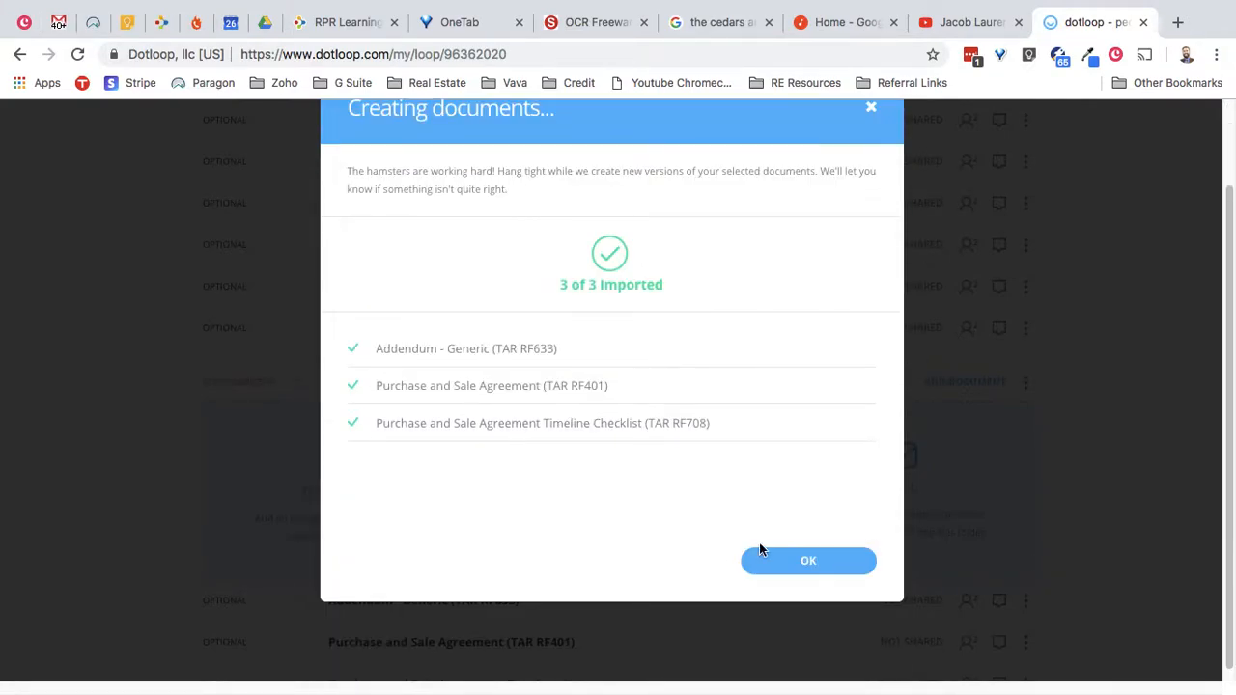
pyautogui.click(781, 560)
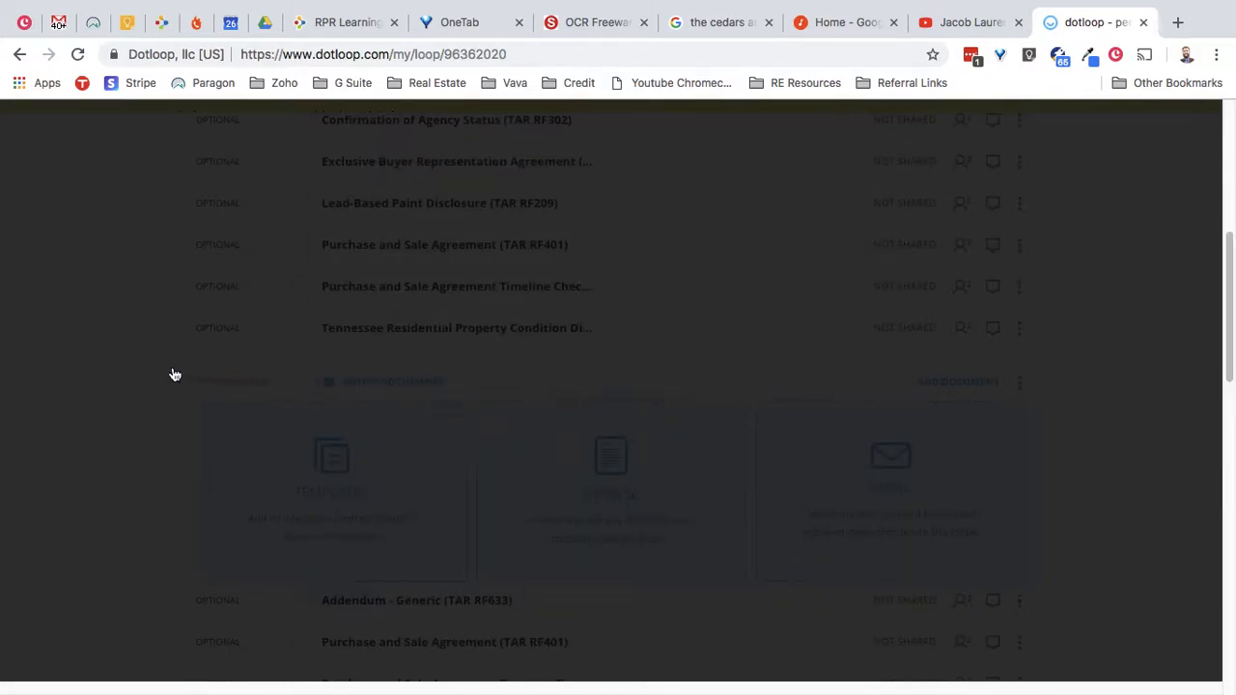
pyautogui.scroll(-2, 158, 377)
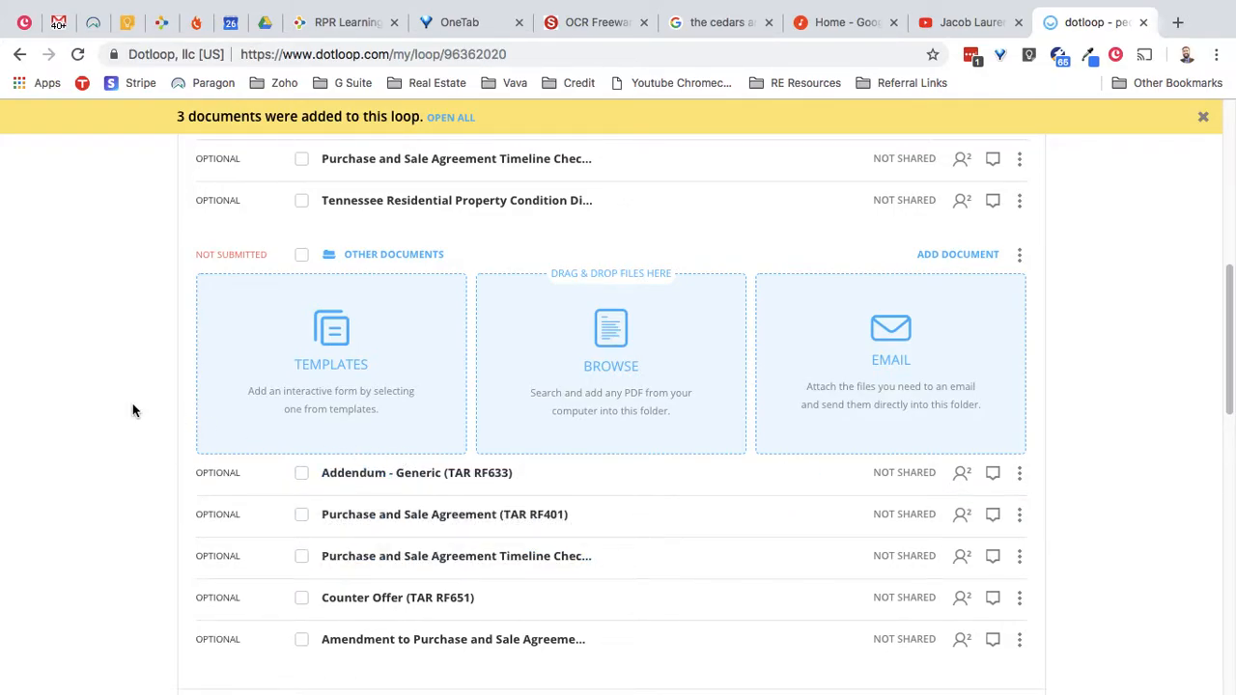
pyautogui.scroll(1, 167, 408)
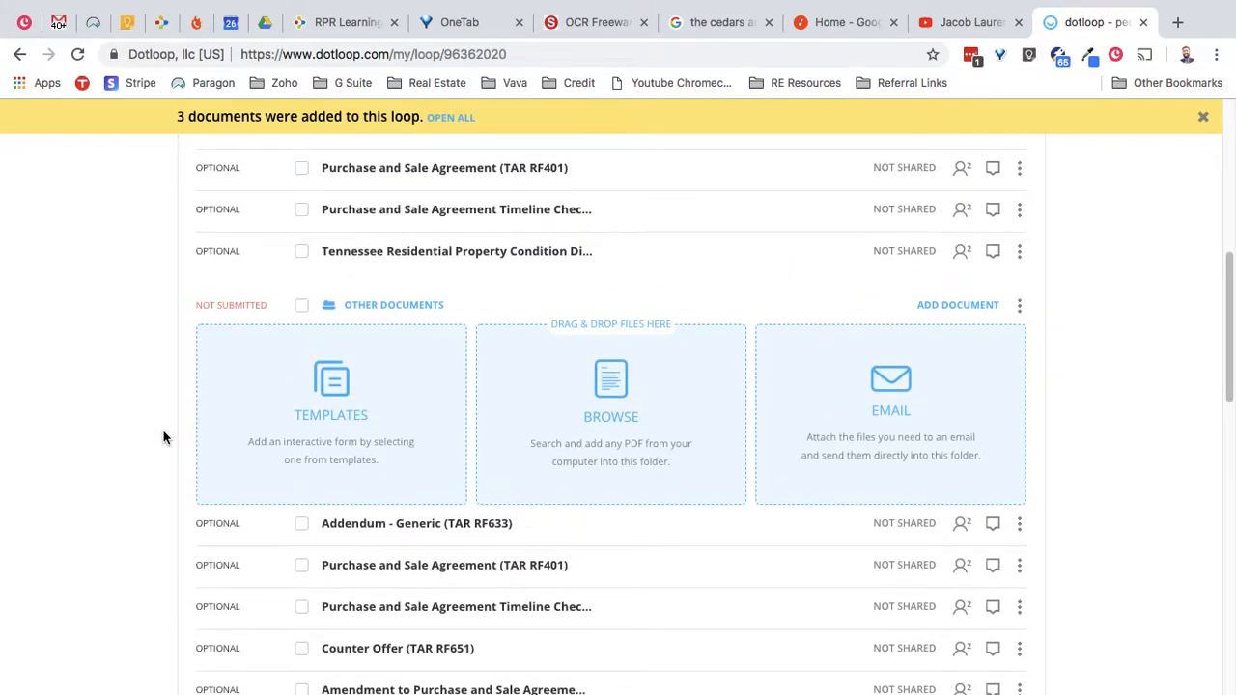
pyautogui.scroll(1, 163, 438)
pyautogui.scroll(-2, 163, 438)
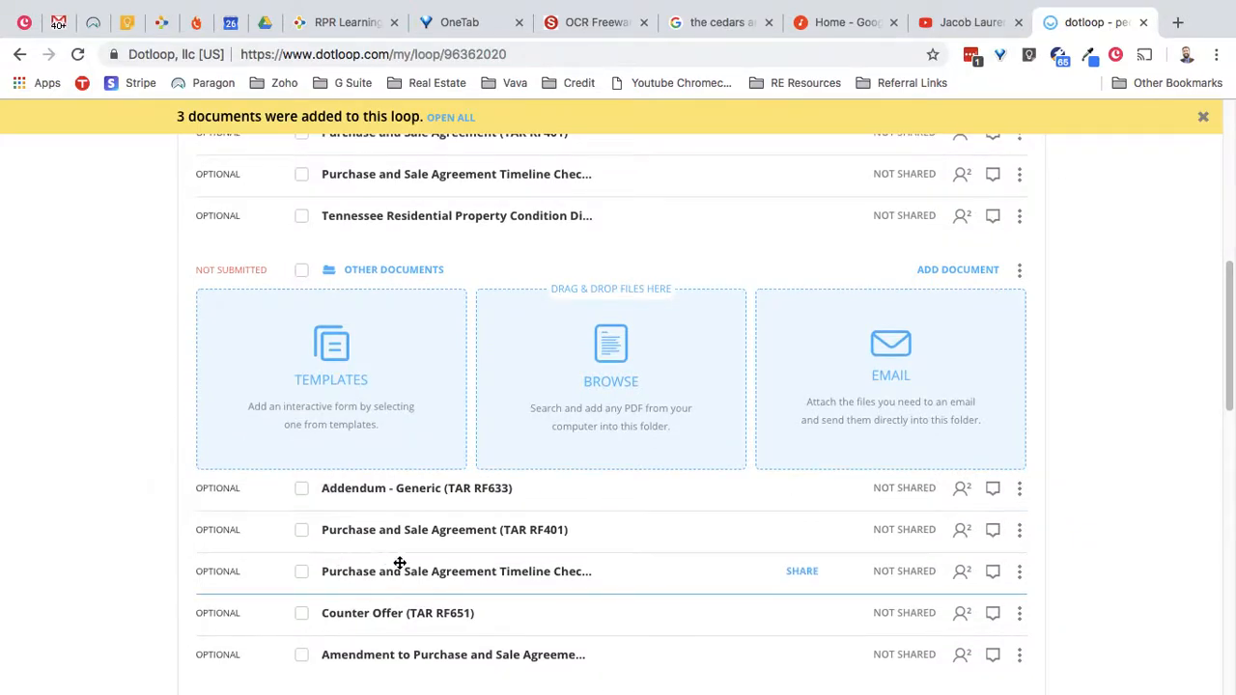
pyautogui.click(451, 534)
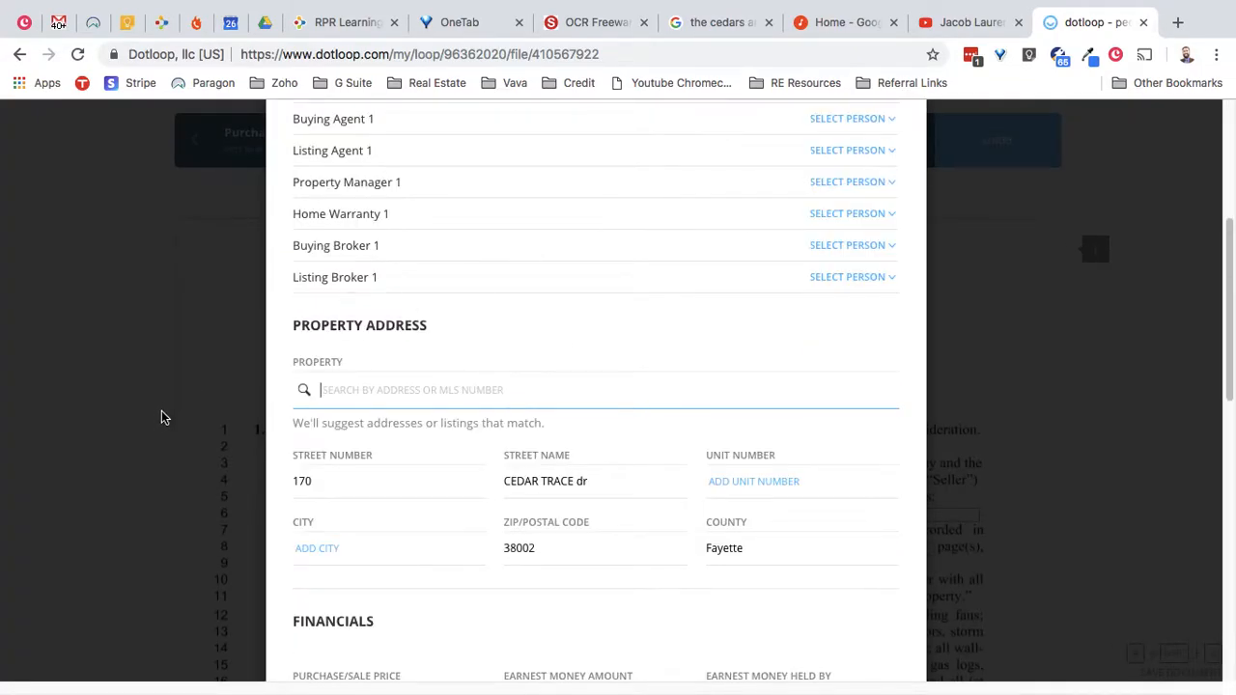
pyautogui.scroll(1, 160, 415)
pyautogui.scroll(3, 157, 417)
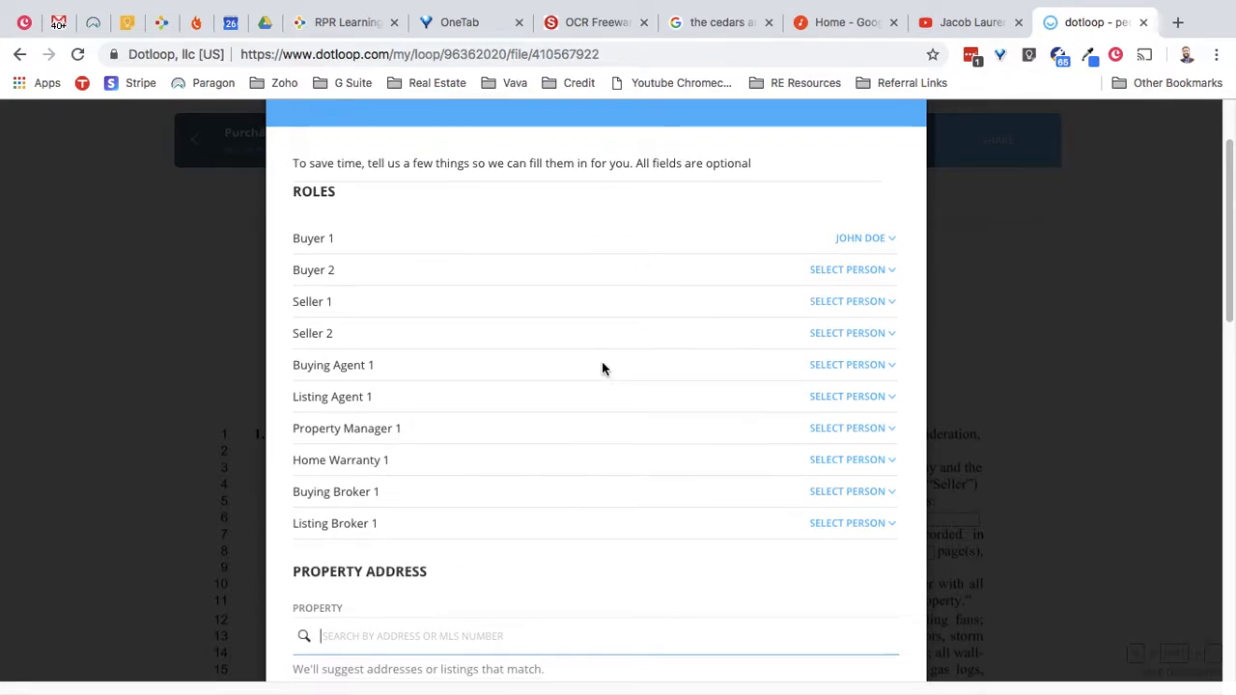
pyautogui.scroll(-3, 601, 364)
pyautogui.scroll(2, 602, 367)
pyautogui.scroll(-5, 601, 363)
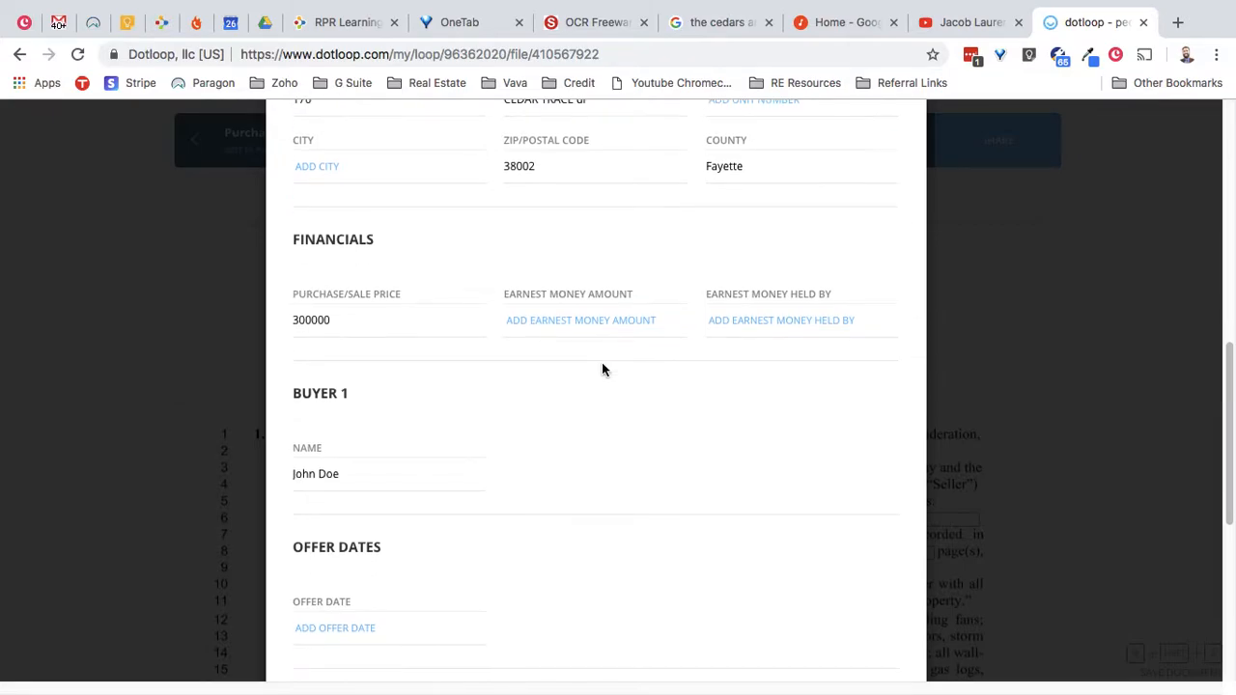
pyautogui.scroll(10, 602, 362)
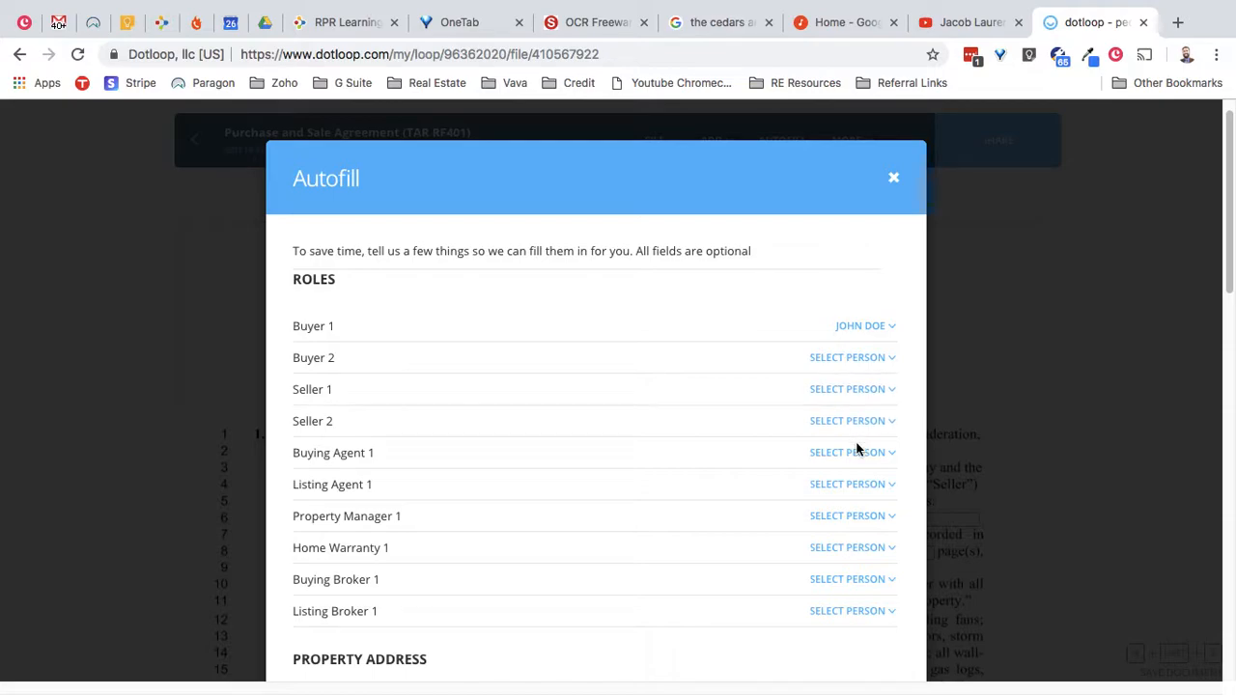
pyautogui.scroll(-1, 604, 398)
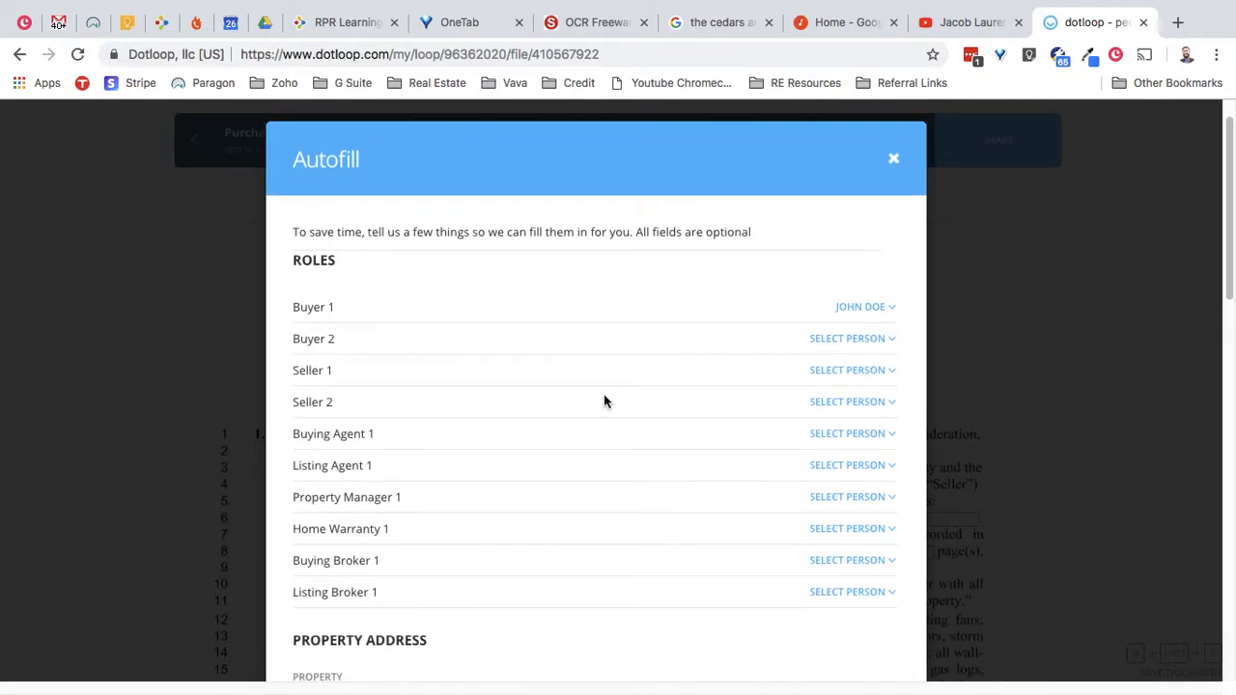
pyautogui.scroll(-10, 618, 387)
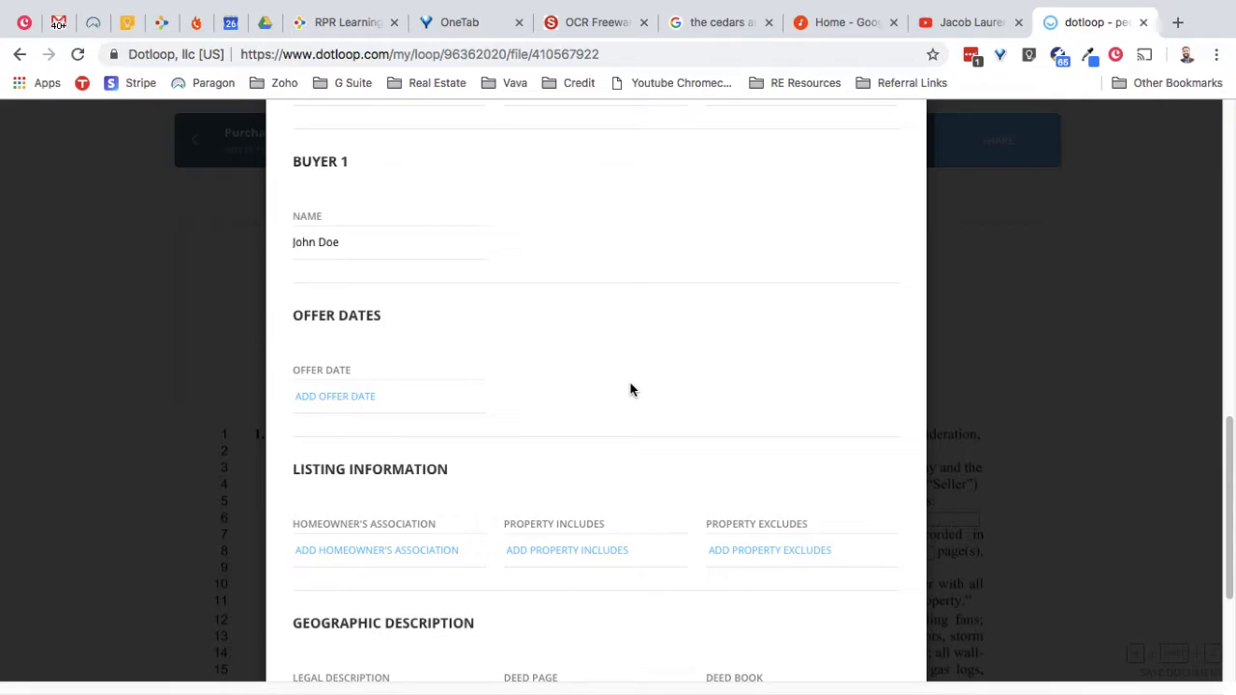
pyautogui.scroll(-5, 630, 390)
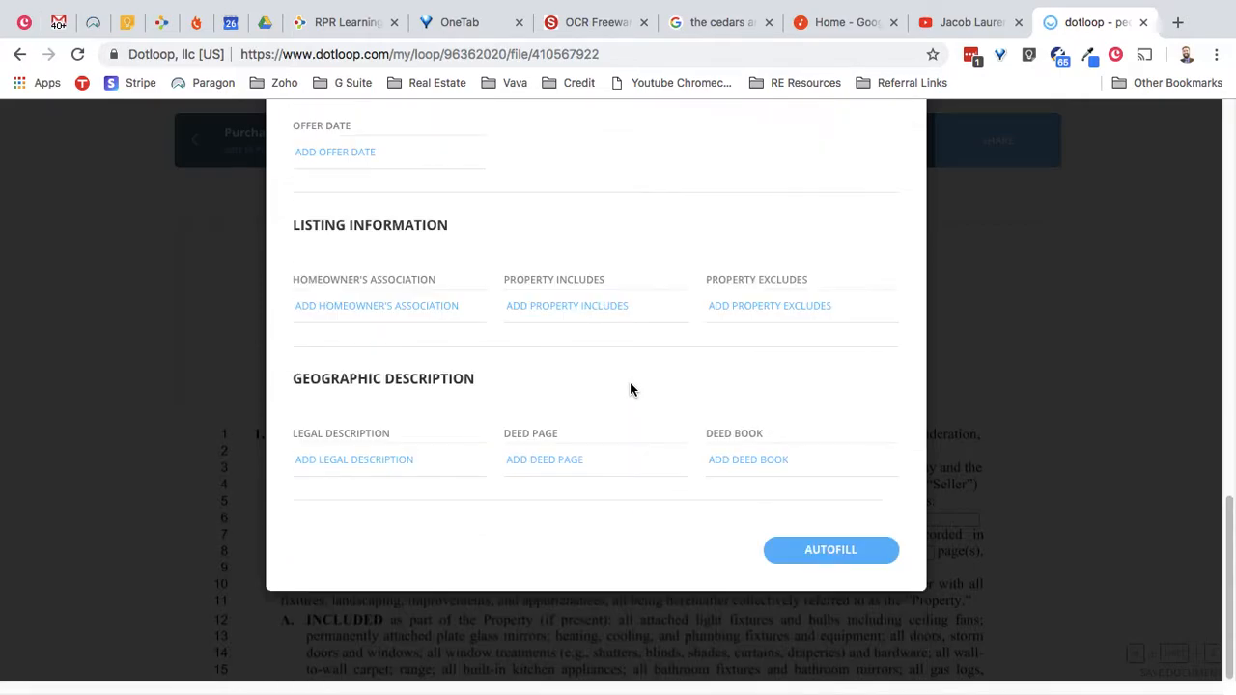
pyautogui.click(872, 552)
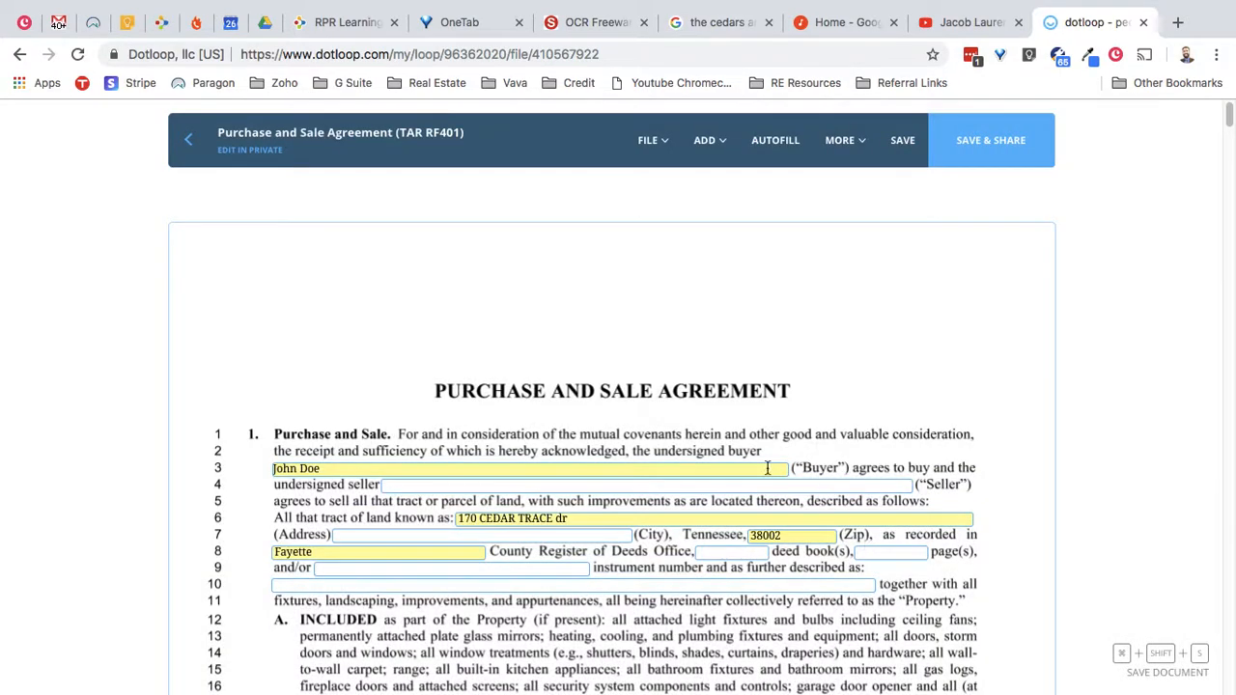
# - Check the autofilled buyer name, property address and 300000 purchase price on the first pages
pyautogui.scroll(-2, 190, 394)
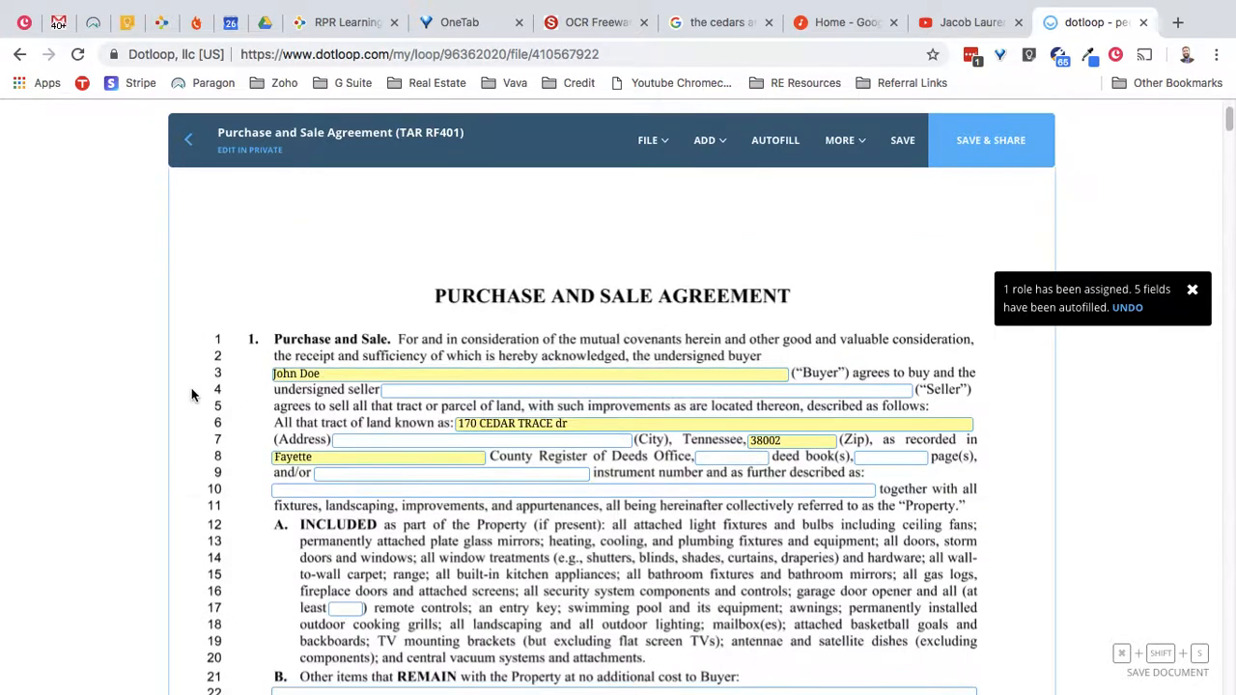
pyautogui.moveTo(333, 377); pyautogui.dragTo(273, 379)
pyautogui.moveTo(576, 427); pyautogui.dragTo(453, 425)
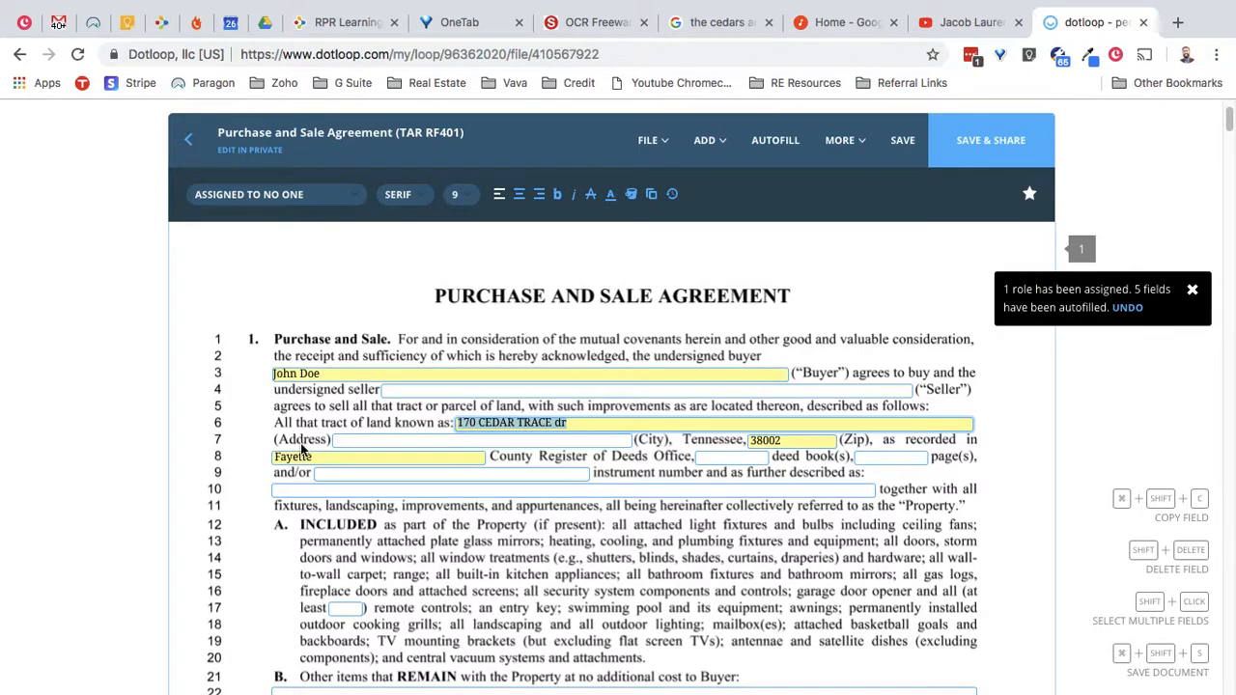
pyautogui.scroll(-3, 288, 447)
pyautogui.scroll(-6, 228, 425)
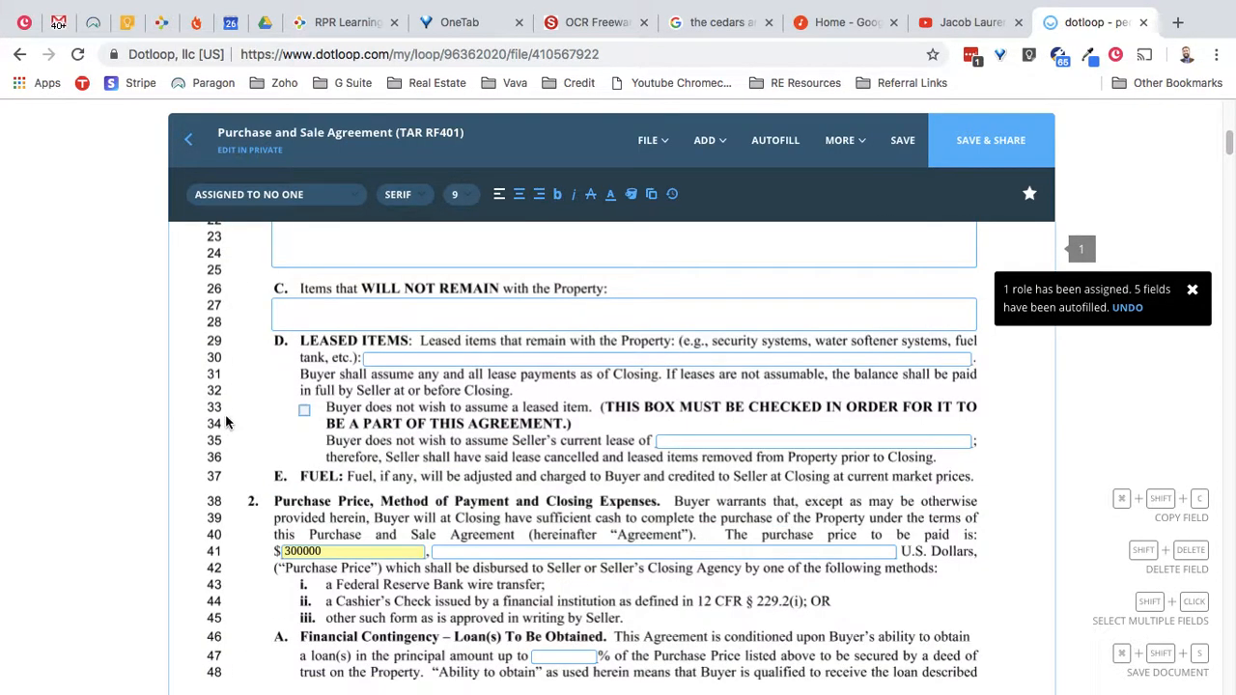
pyautogui.moveTo(333, 360); pyautogui.dragTo(276, 363)
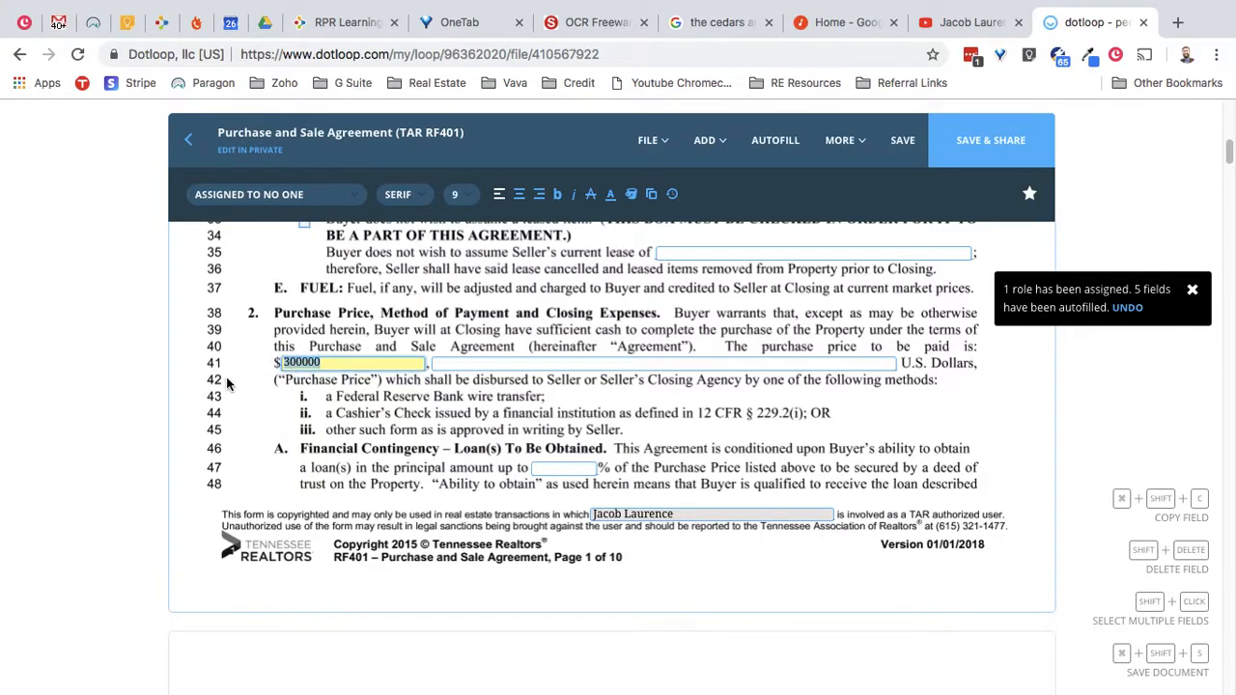
# - Review the remaining agreement pages and dismiss the autofill notice
pyautogui.scroll(-5, 227, 382)
pyautogui.scroll(-10, 226, 383)
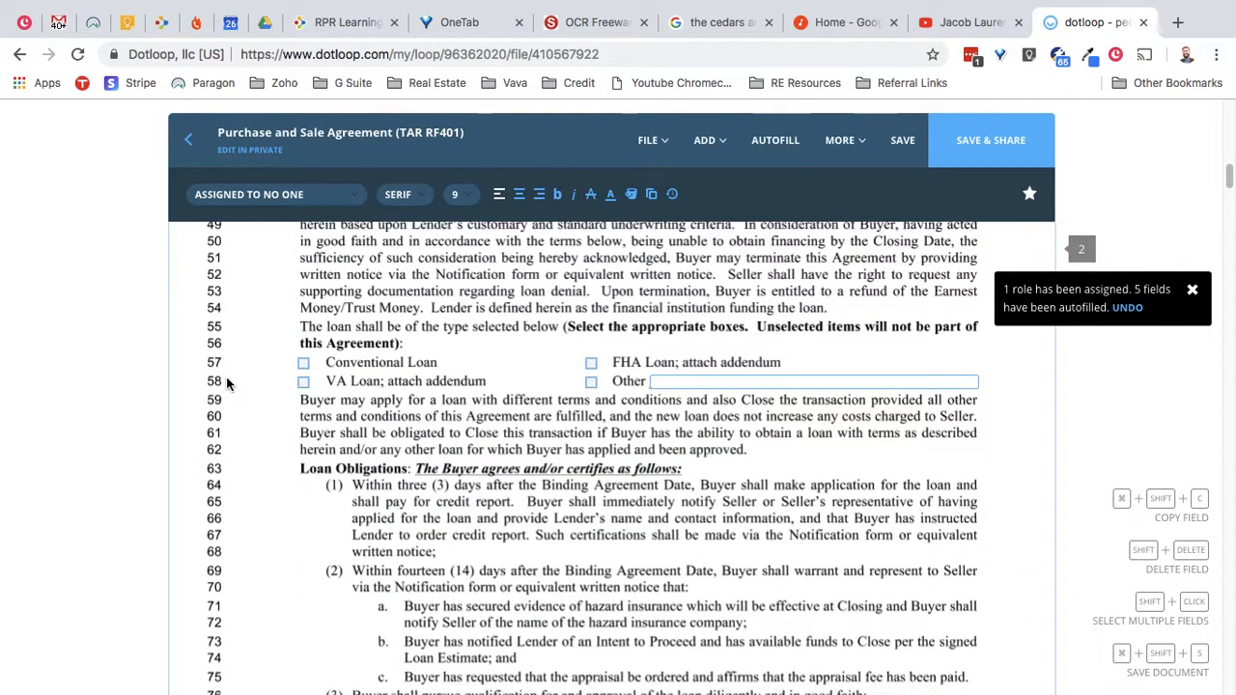
pyautogui.scroll(-15, 241, 385)
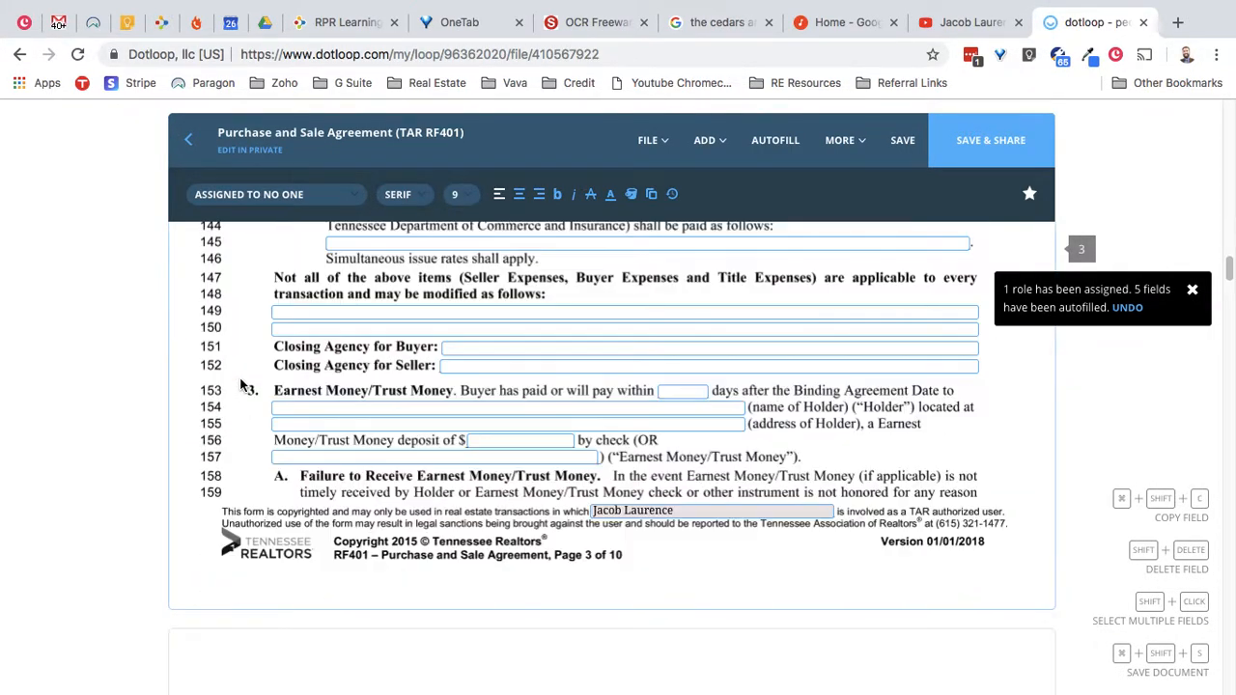
pyautogui.scroll(-15, 240, 385)
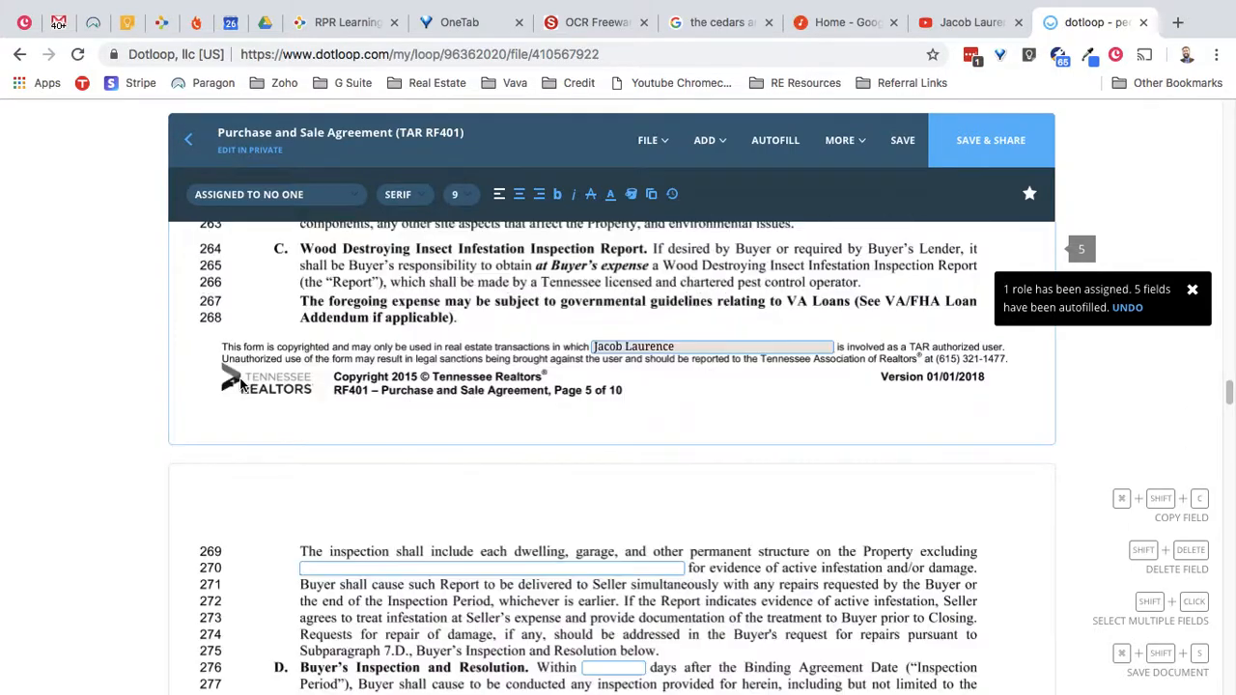
pyautogui.scroll(-15, 240, 385)
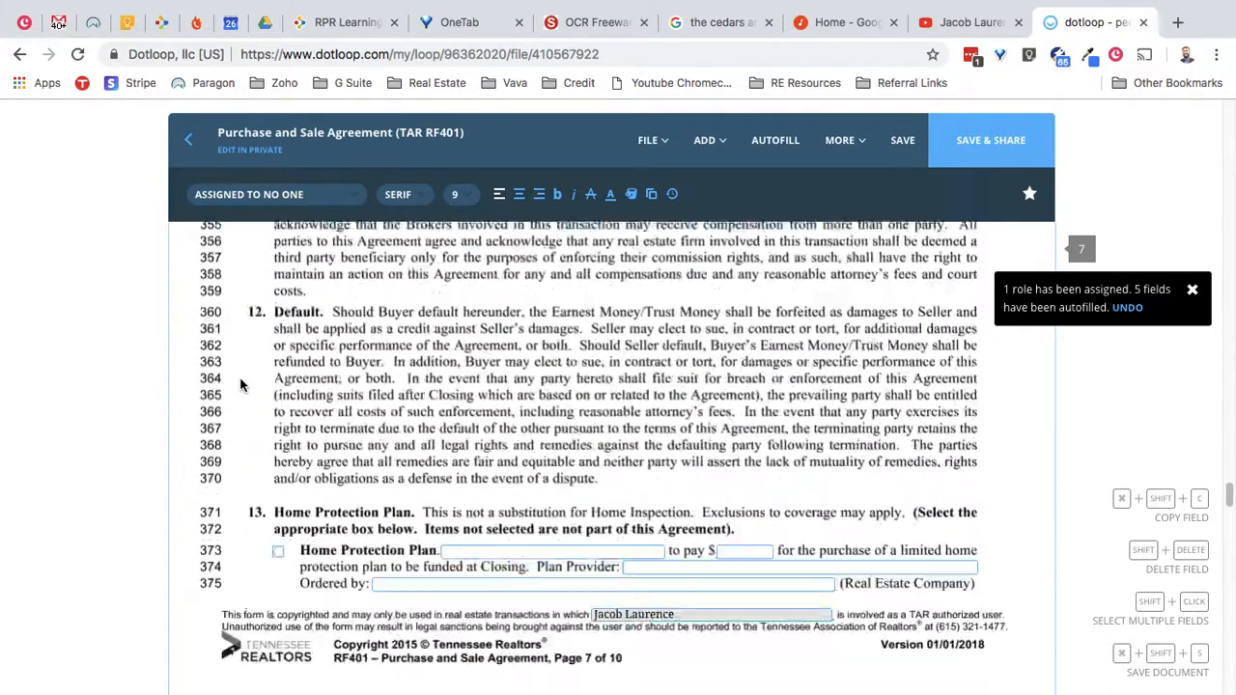
pyautogui.scroll(20, 237, 390)
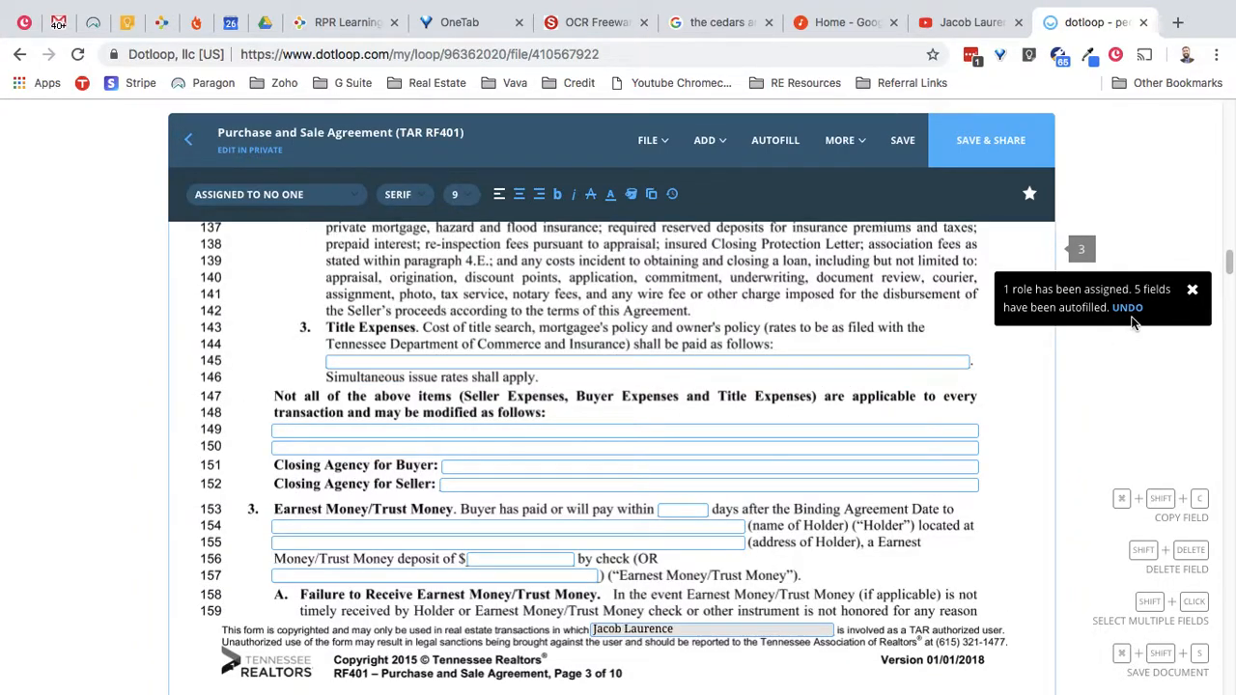
pyautogui.click(1193, 292)
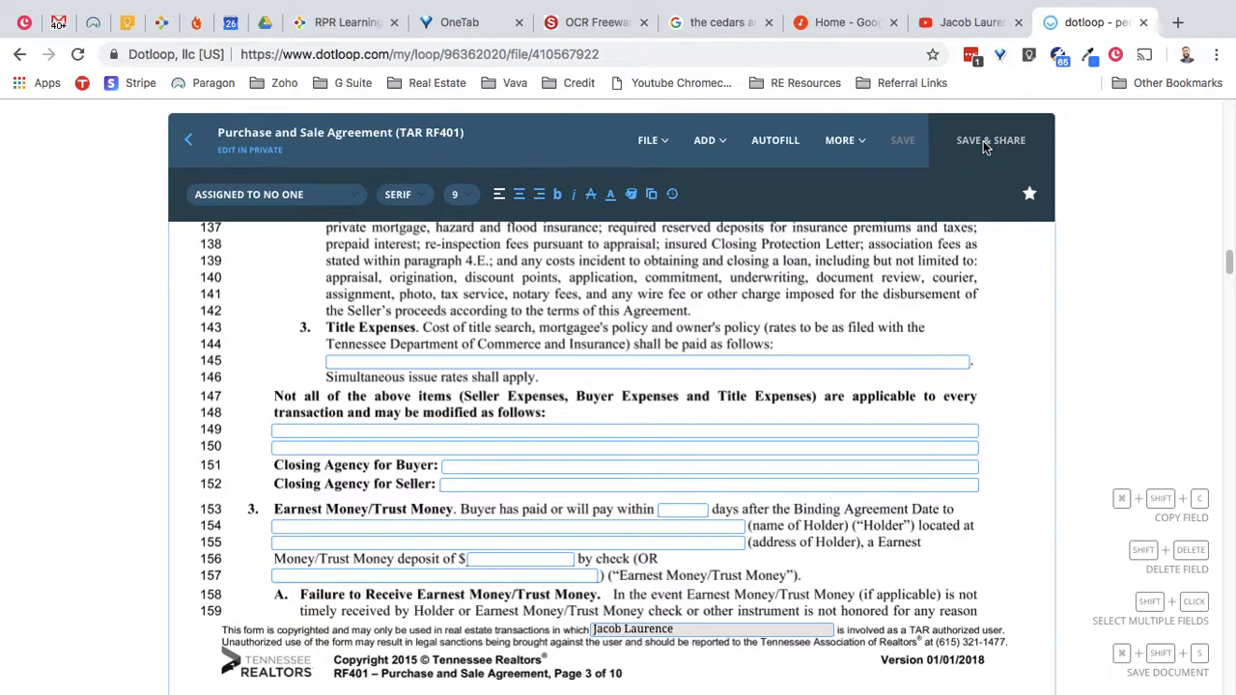
# - Save the agreement and share it with the buyer as a CAN SIGN signer
pyautogui.click(983, 141)
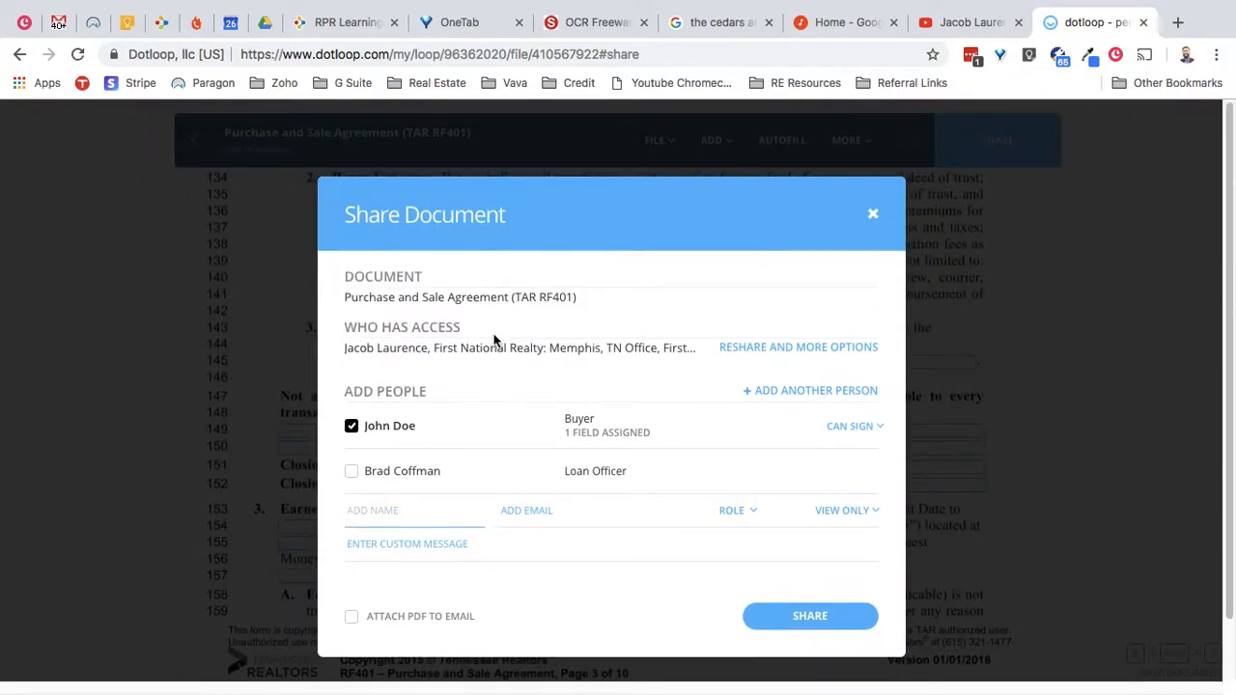
pyautogui.scroll(-1, 540, 320)
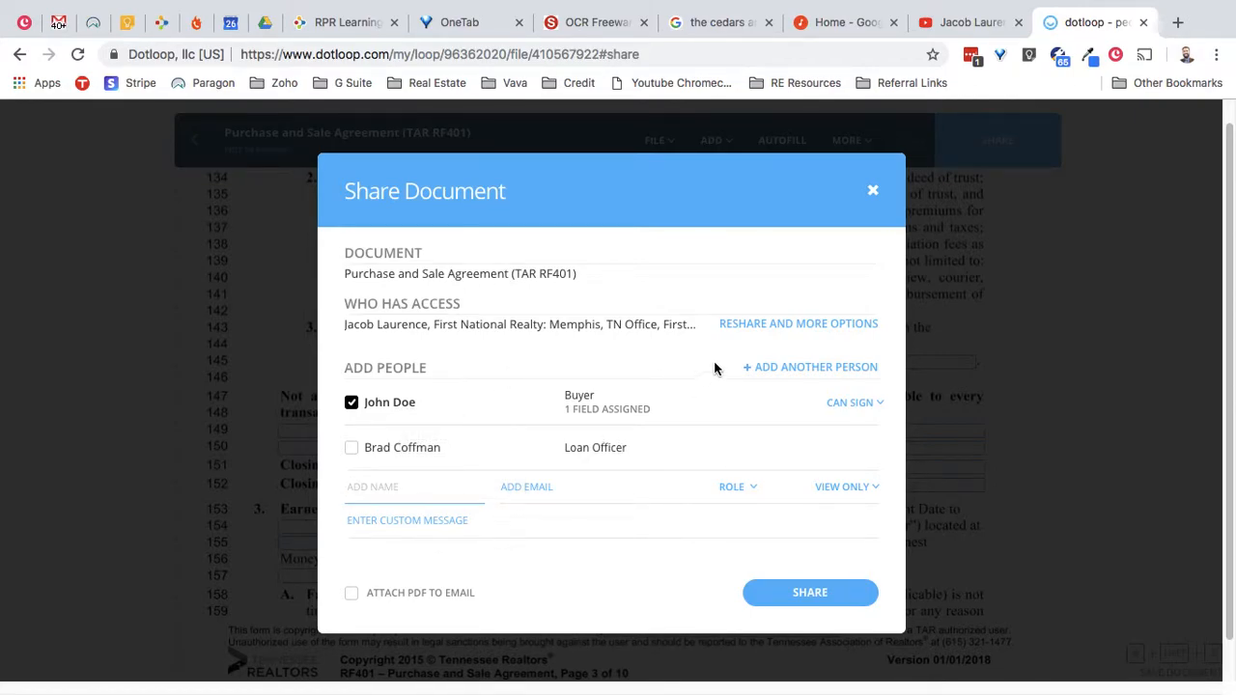
pyautogui.click(858, 409)
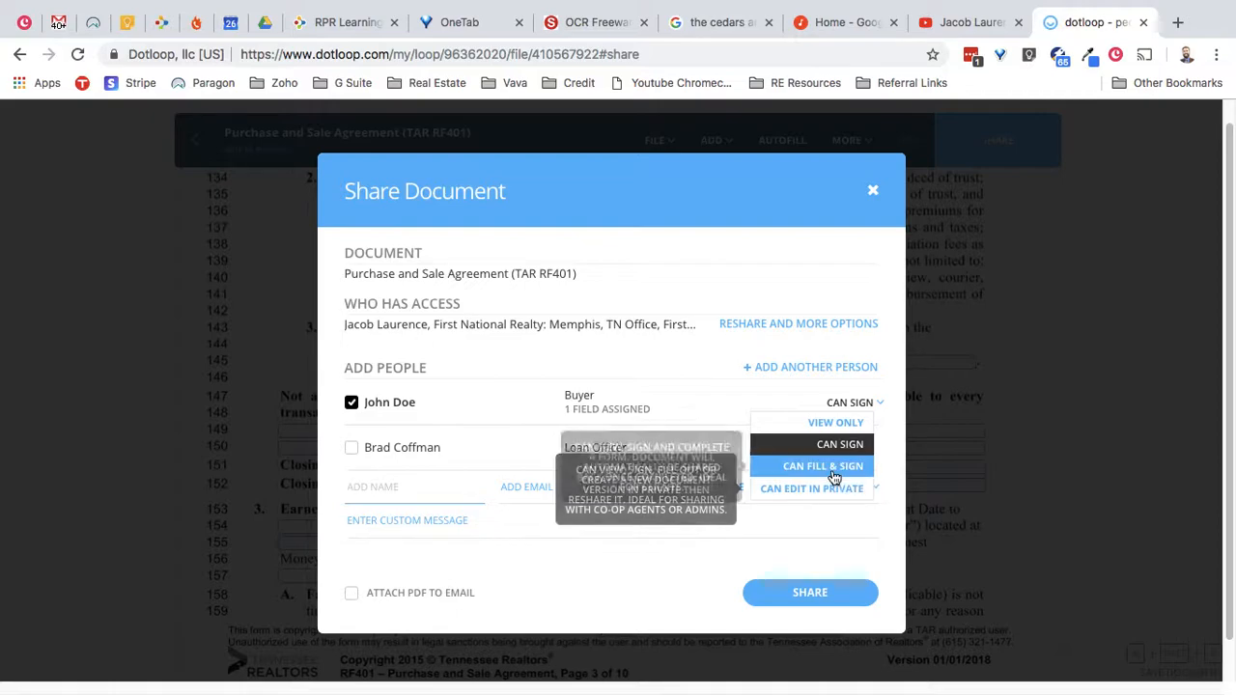
pyautogui.click(808, 597)
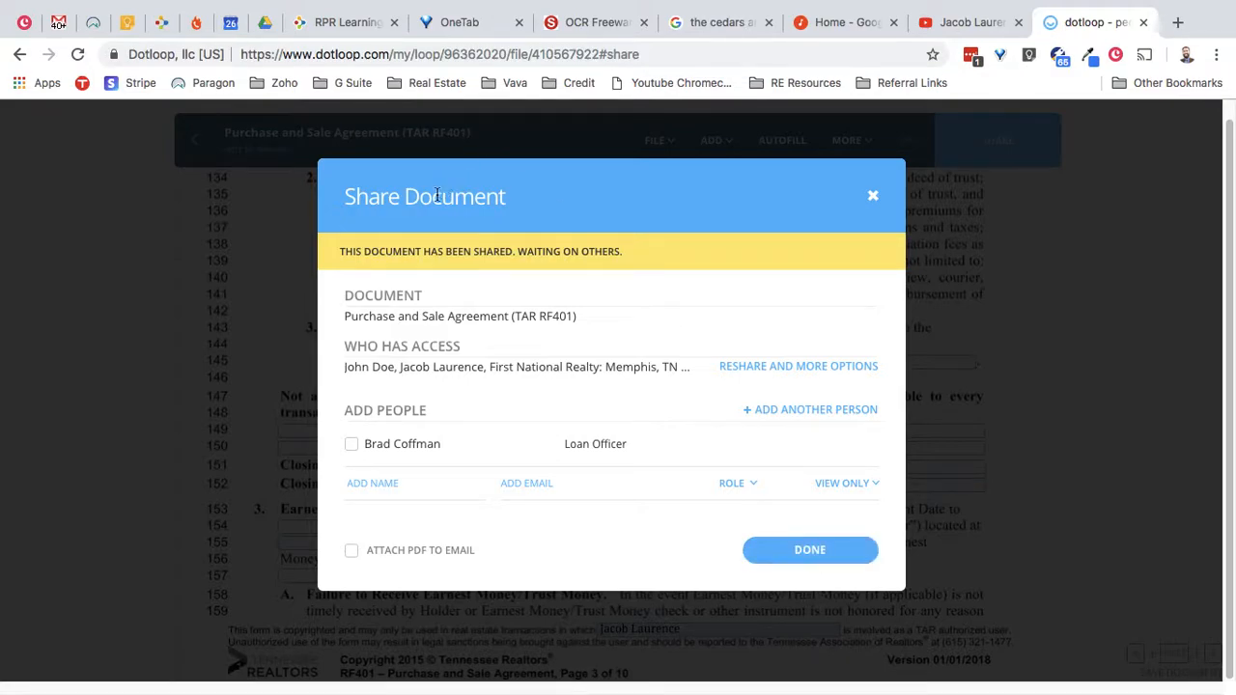
pyautogui.click(836, 551)
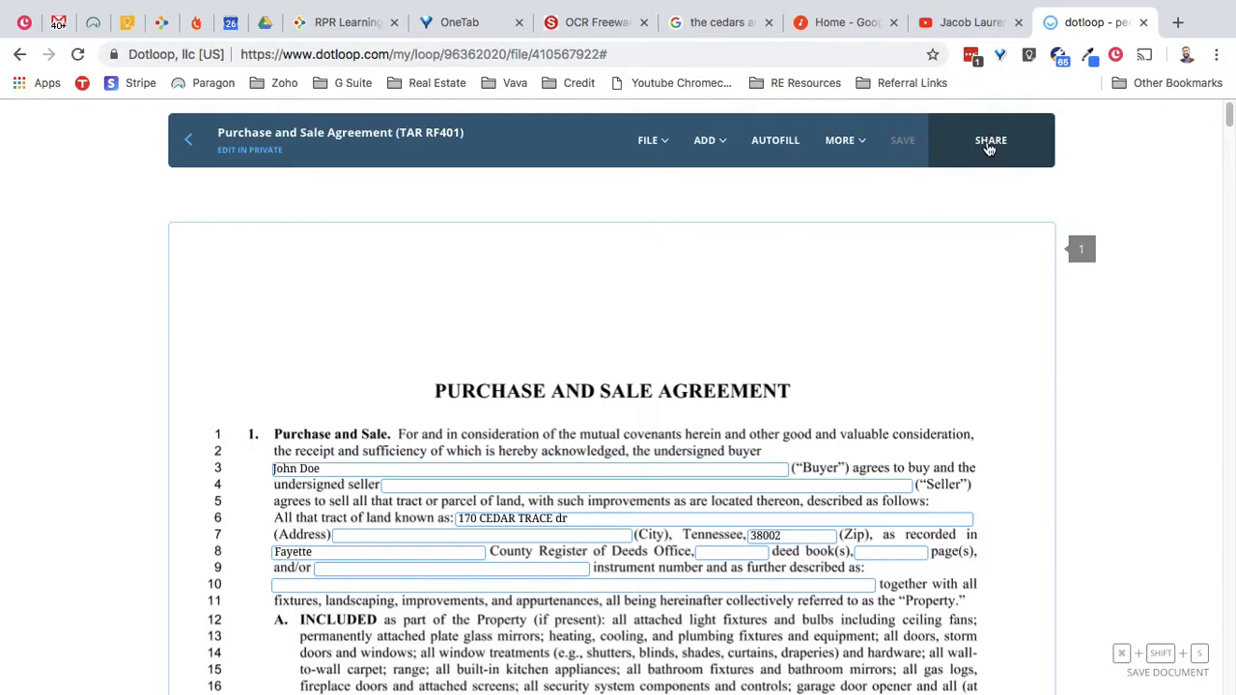
# - Add the loan officer to the share with CAN FILL & SIGN and a PDF attached to the email
pyautogui.click(989, 146)
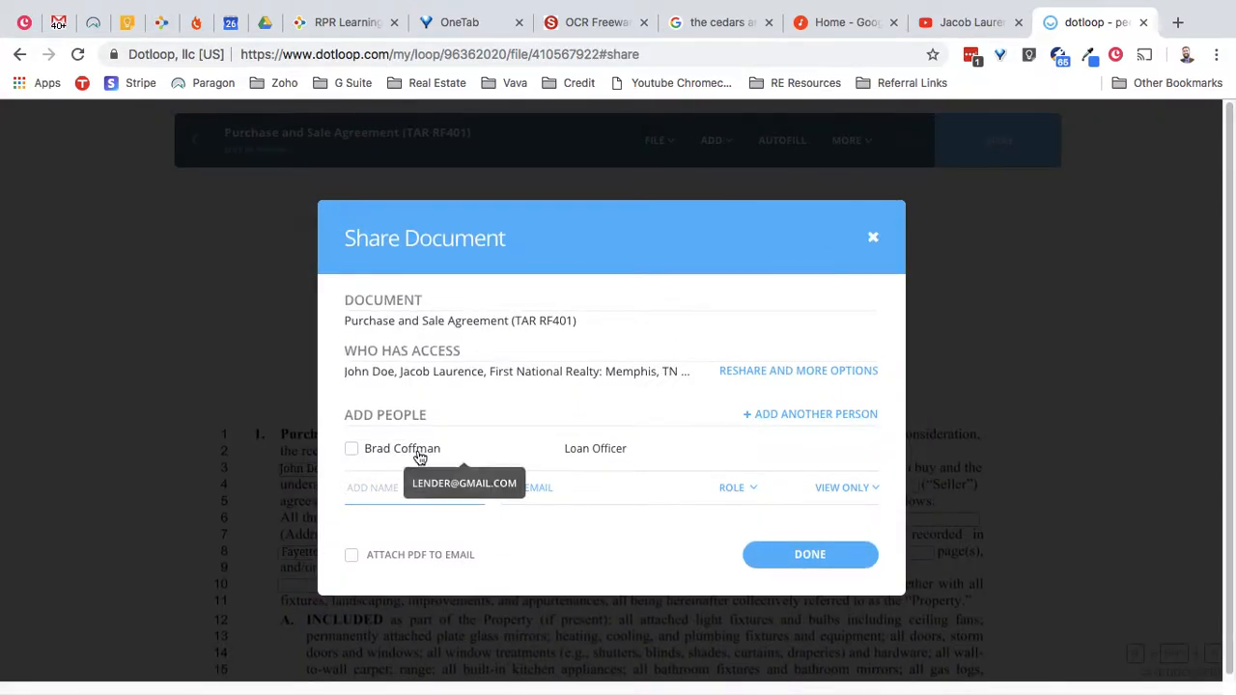
pyautogui.click(353, 454)
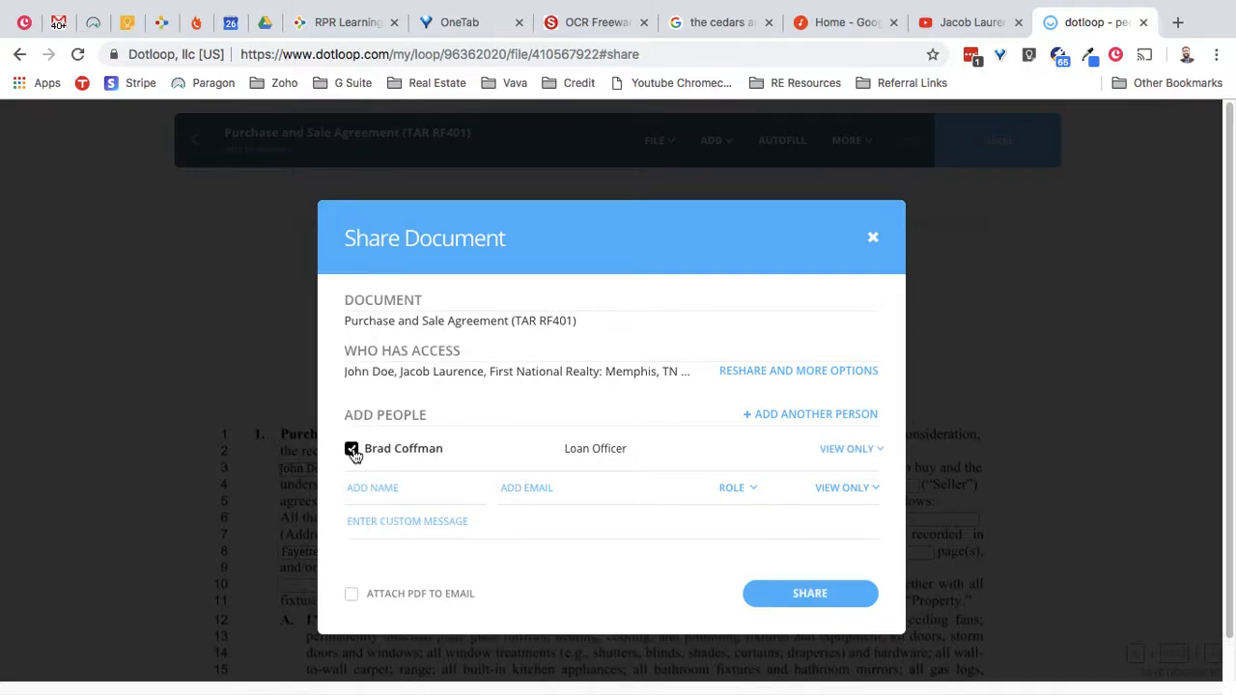
pyautogui.click(834, 451)
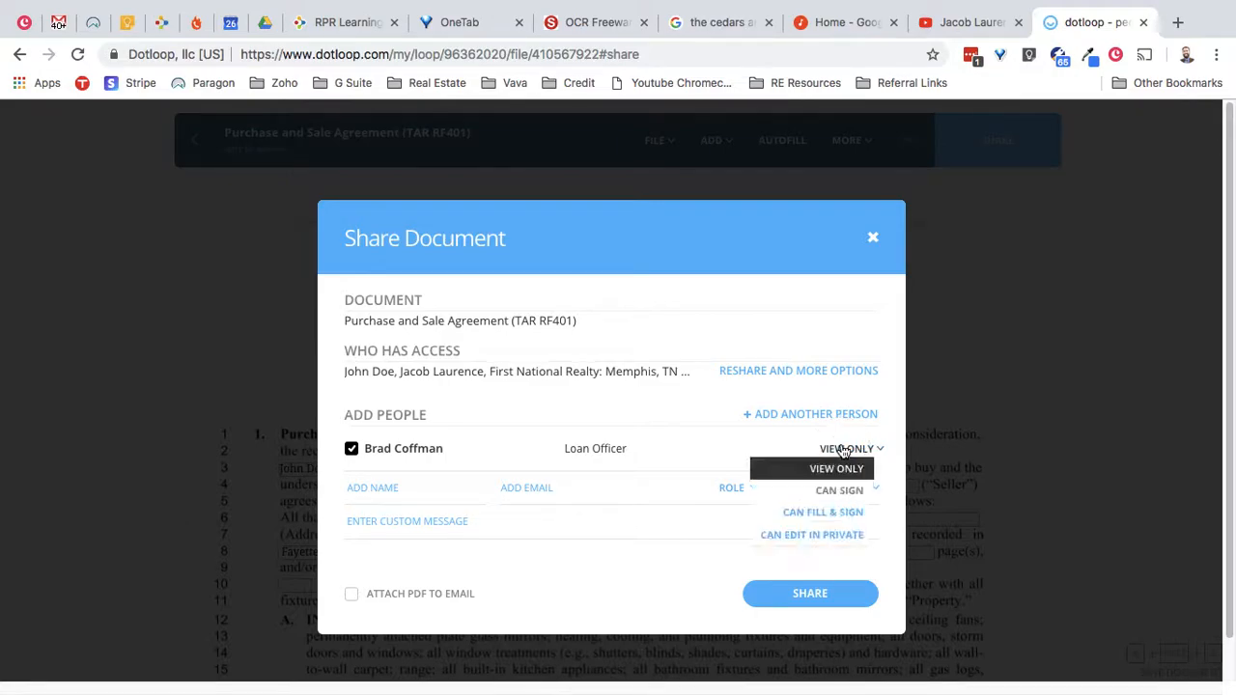
pyautogui.click(843, 514)
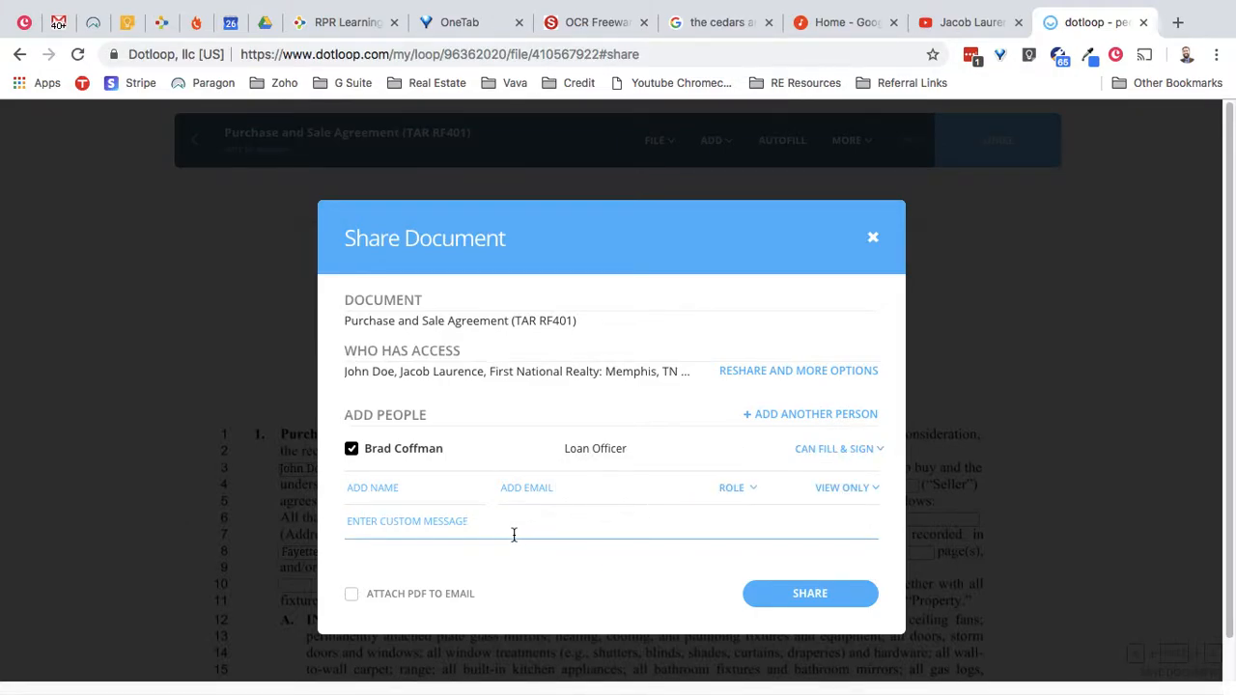
pyautogui.click(353, 598)
# - Write a short personal greeting to the loan officer and send the share
pyautogui.click(645, 532)
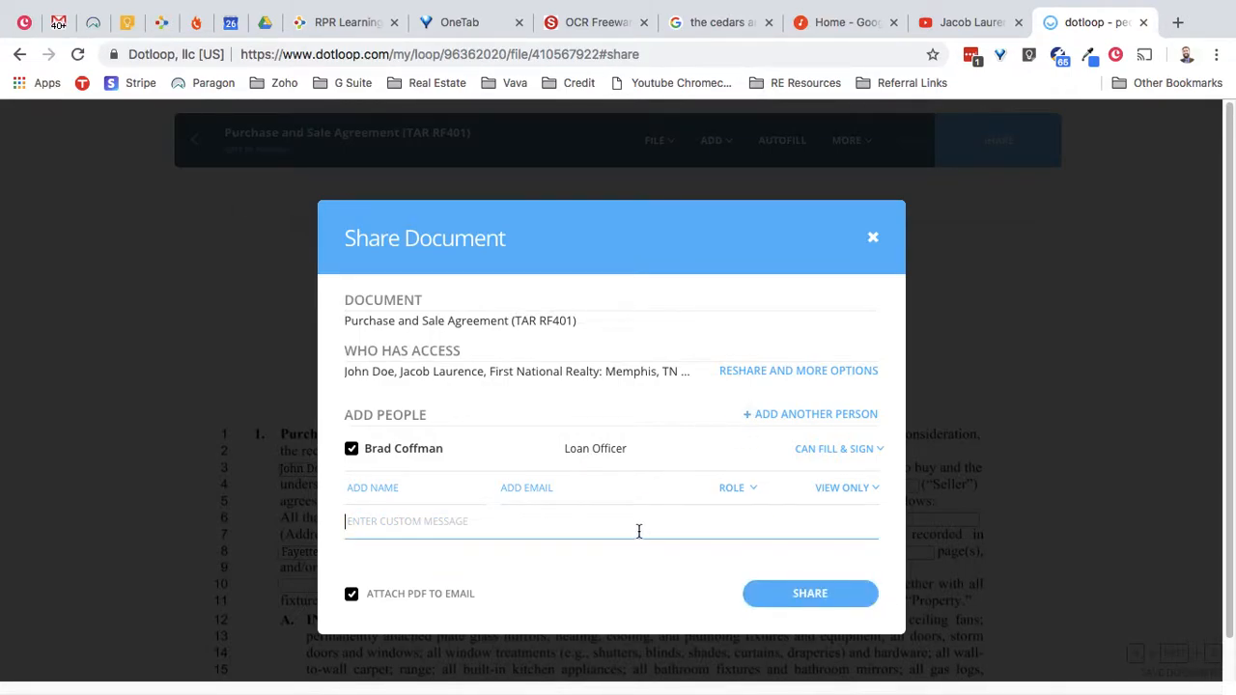
pyautogui.write(';alskdjfa;sldkjf')
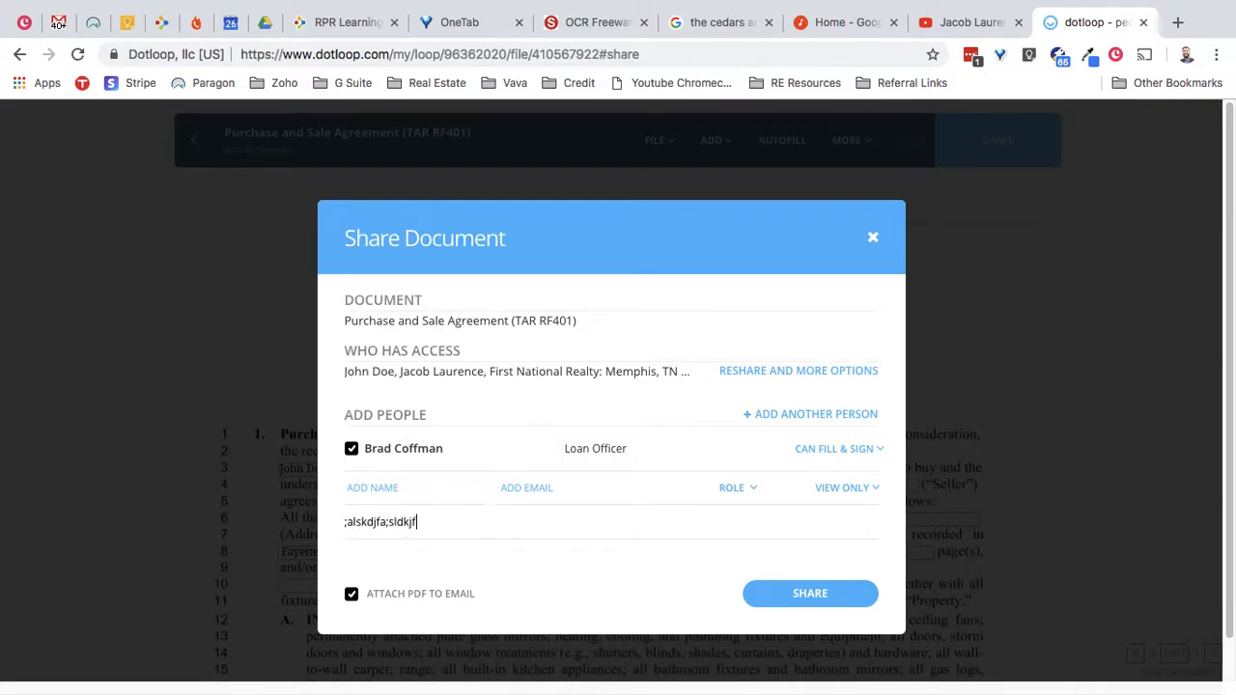
pyautogui.hotkey('ctrl', 'a')
pyautogui.press('BackSpace')
pyautogui.write('hey Brad')
pyautogui.press('Return')
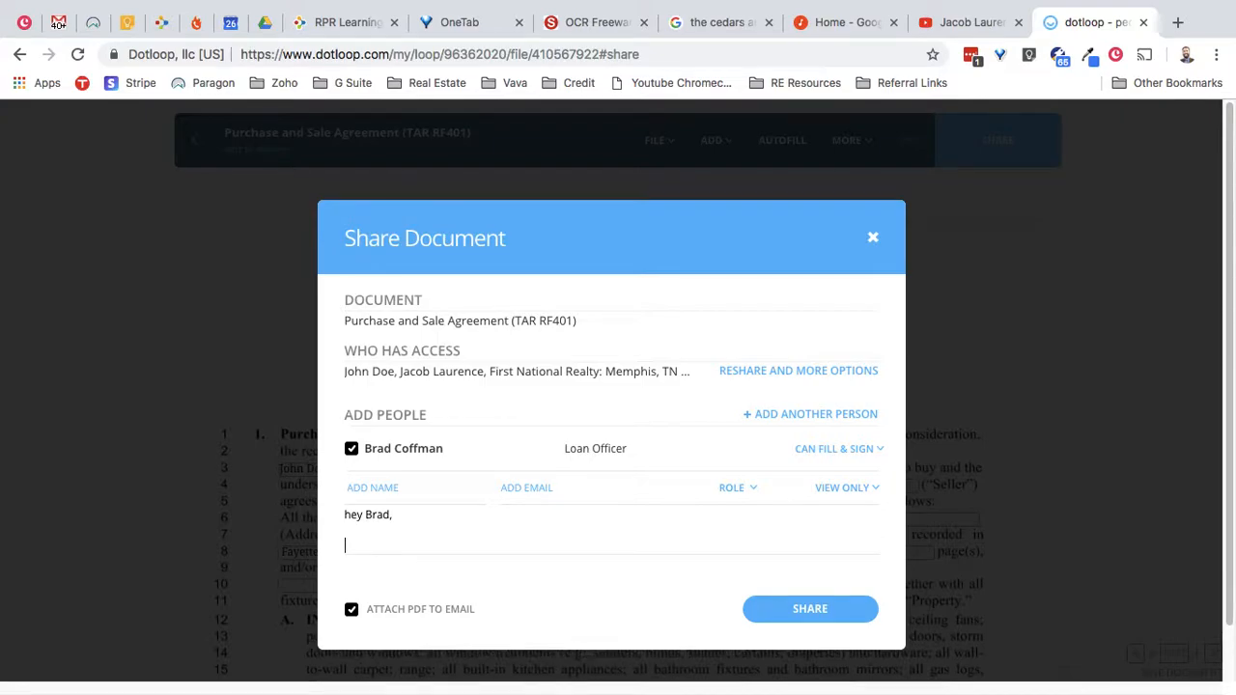
pyautogui.press('Return')
pyautogui.write('just wanted to send this to you')
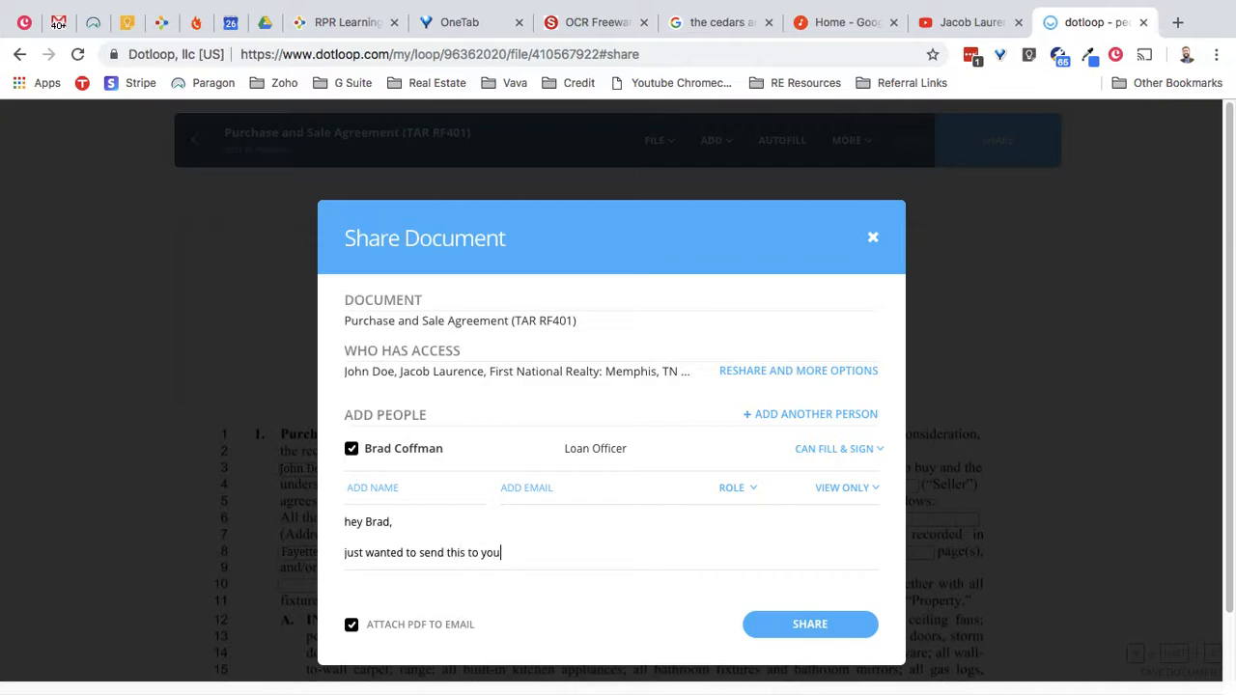
pyautogui.scroll(-1, 625, 461)
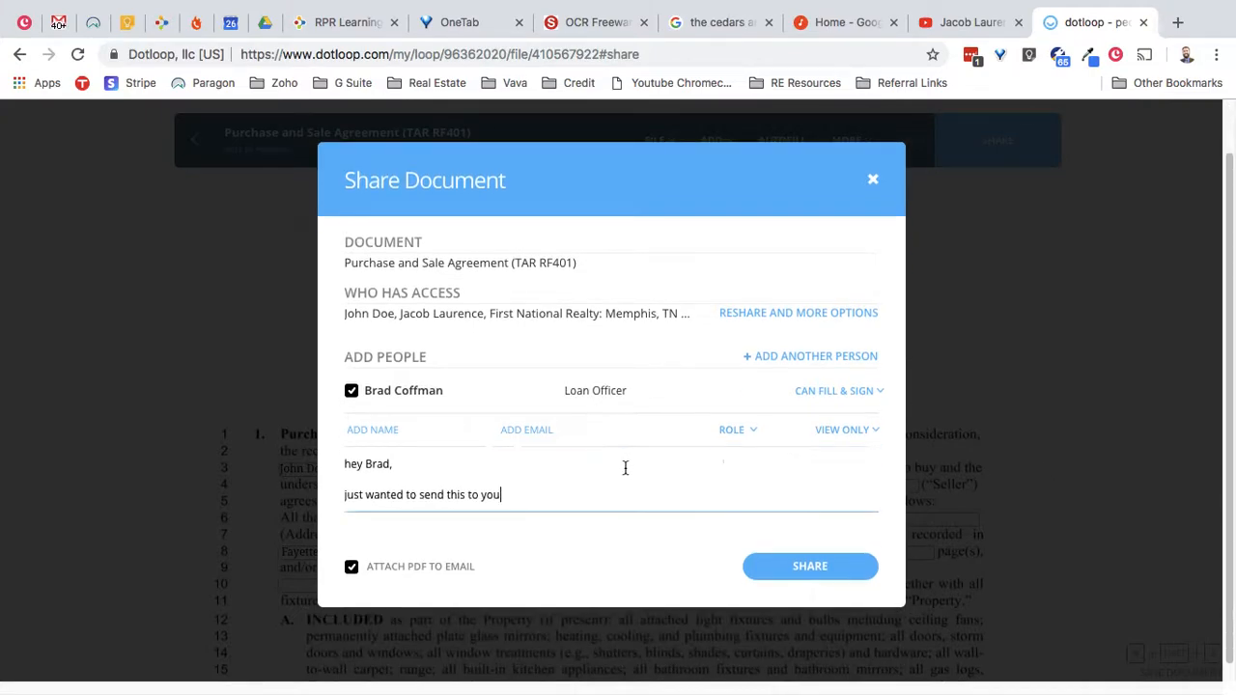
pyautogui.scroll(1, 665, 504)
pyautogui.click(794, 585)
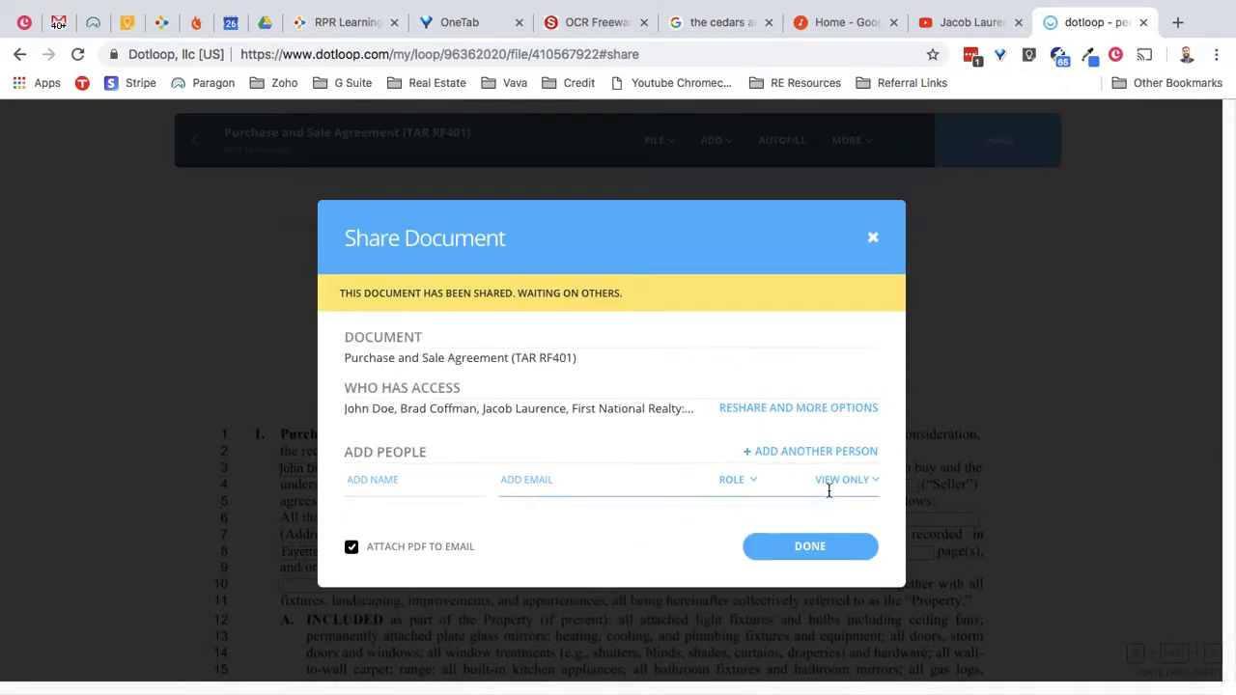
pyautogui.click(827, 555)
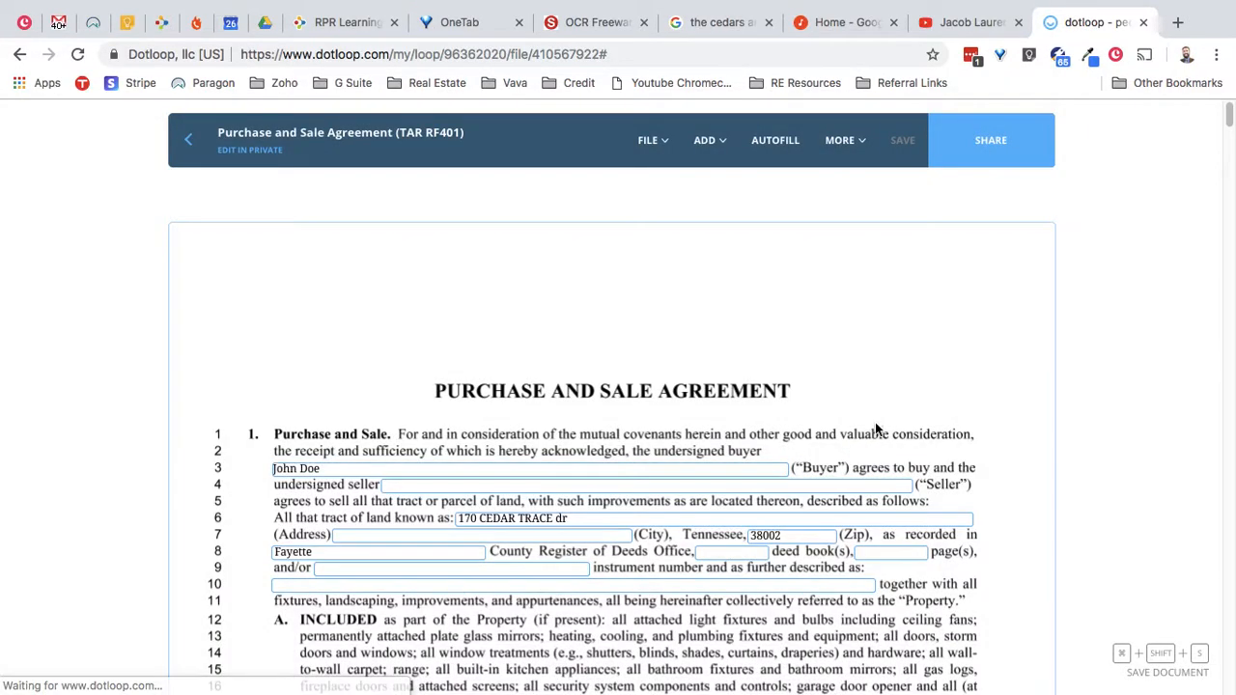
pyautogui.click(1003, 152)
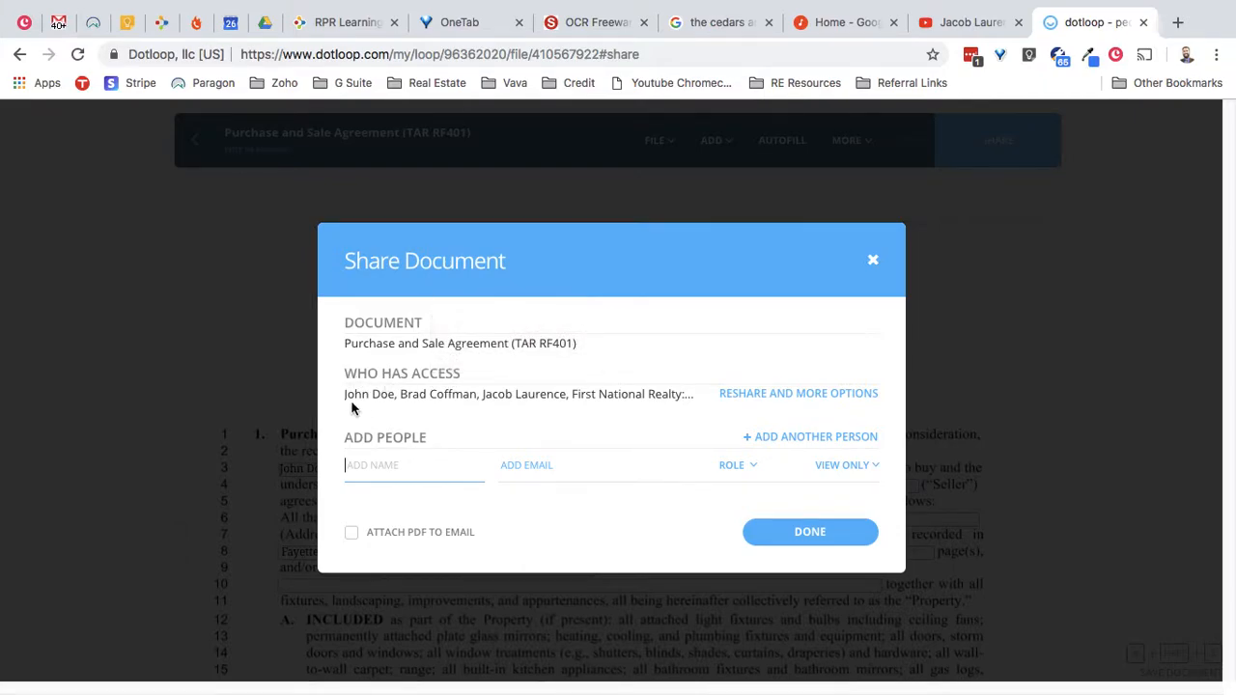
pyautogui.click(785, 399)
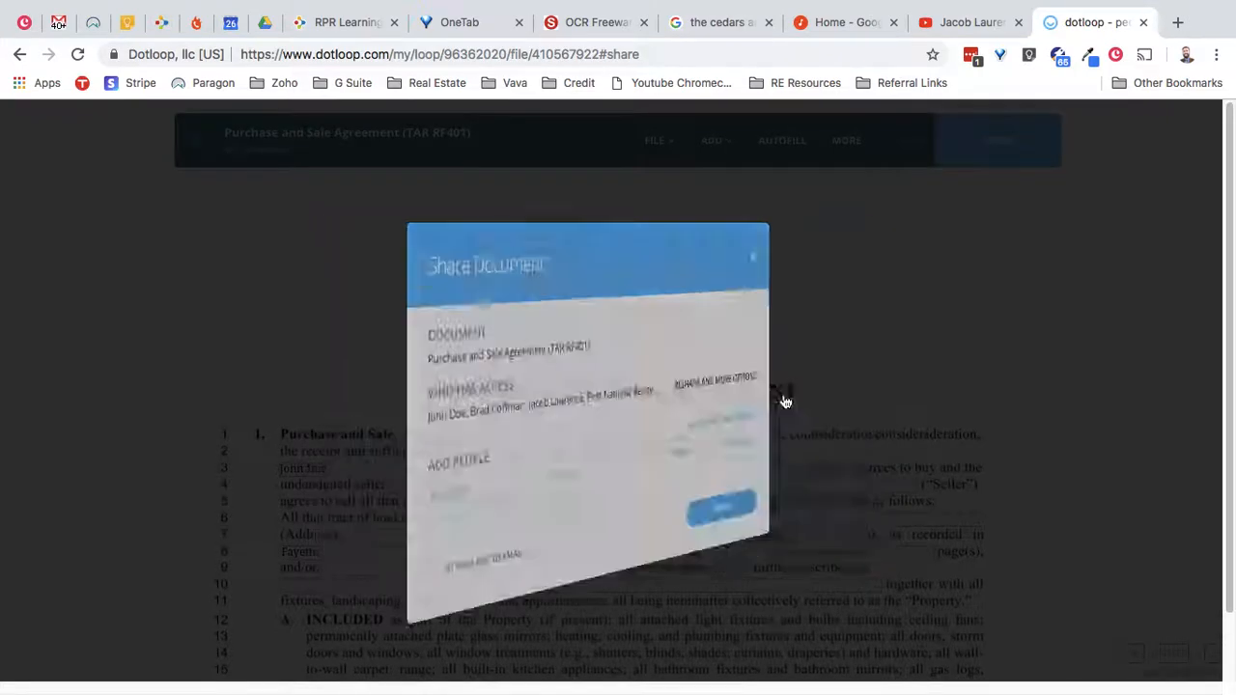
pyautogui.click(350, 434)
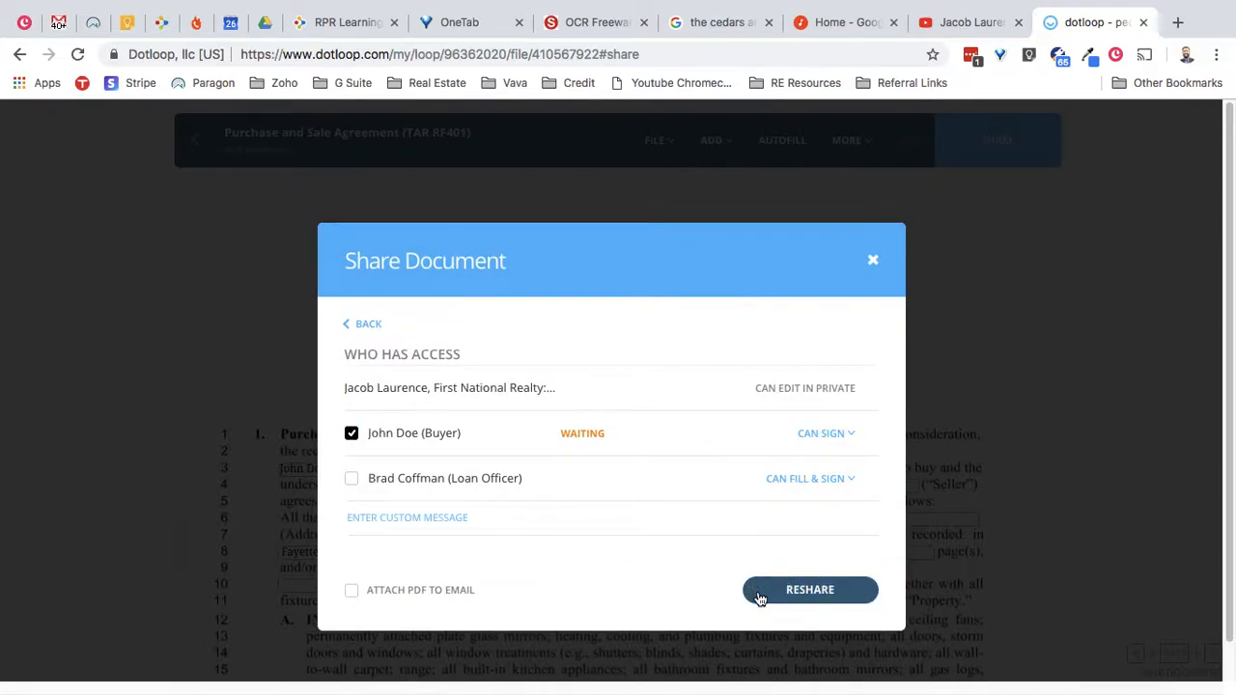
pyautogui.click(875, 261)
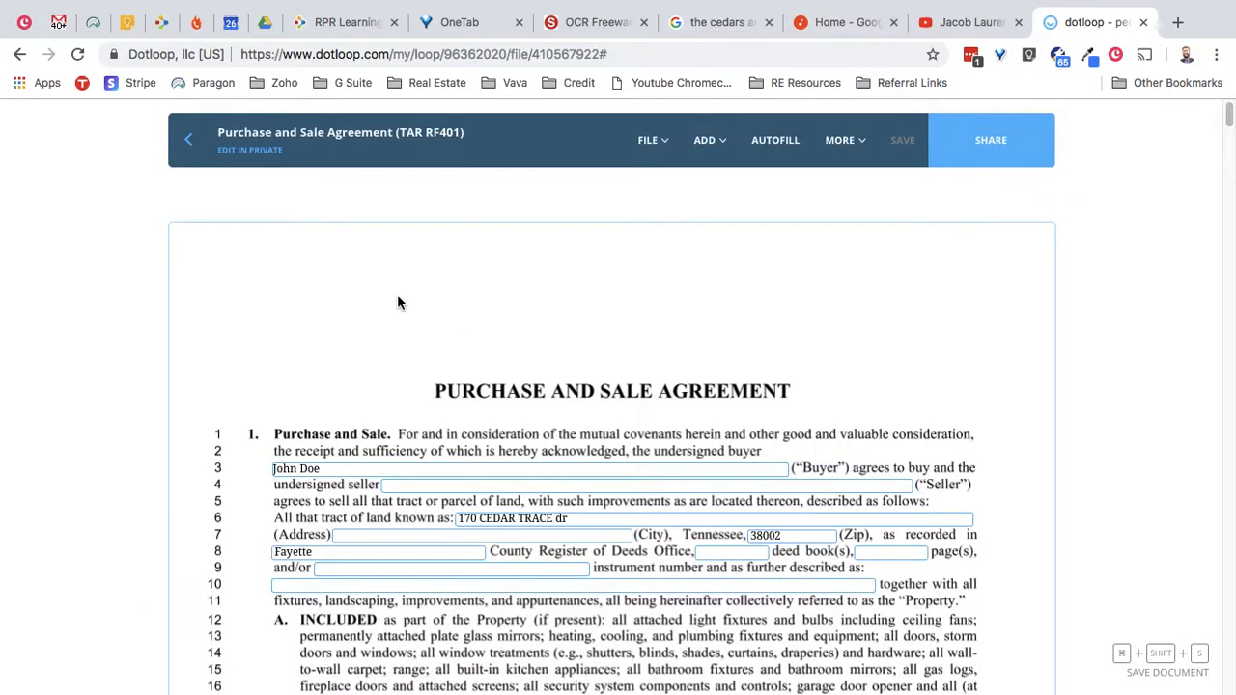
pyautogui.click(190, 141)
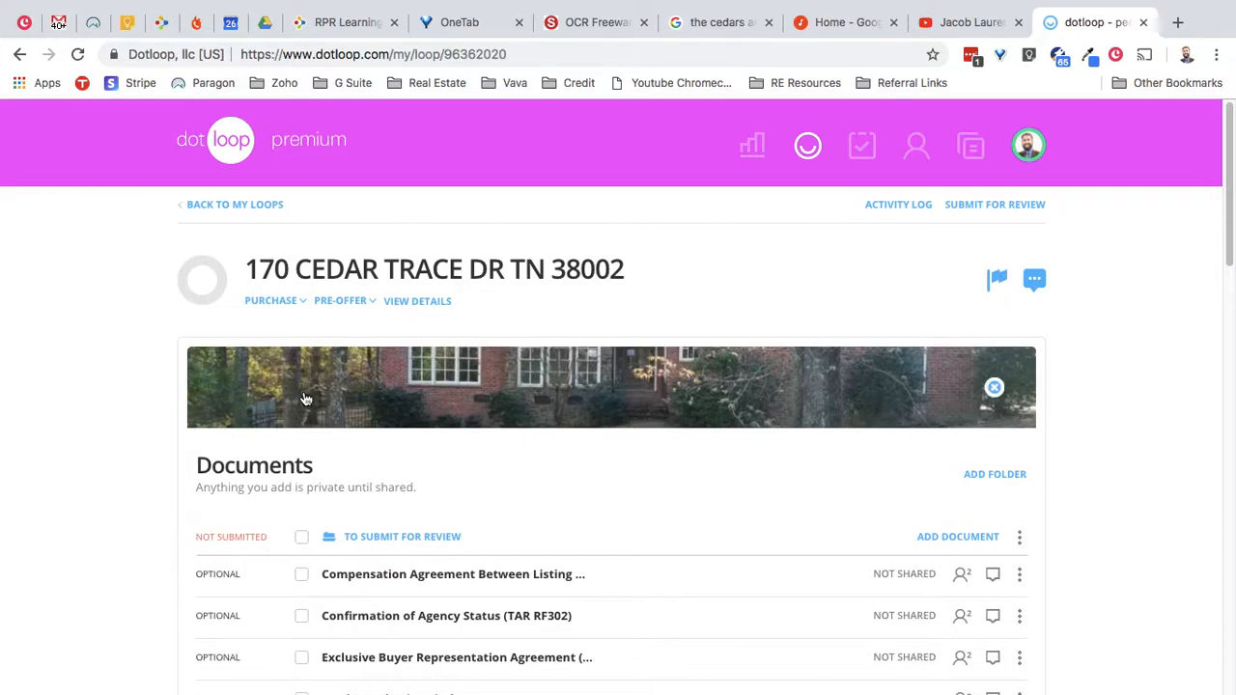
pyautogui.scroll(-1, 145, 417)
pyautogui.scroll(-6, 138, 420)
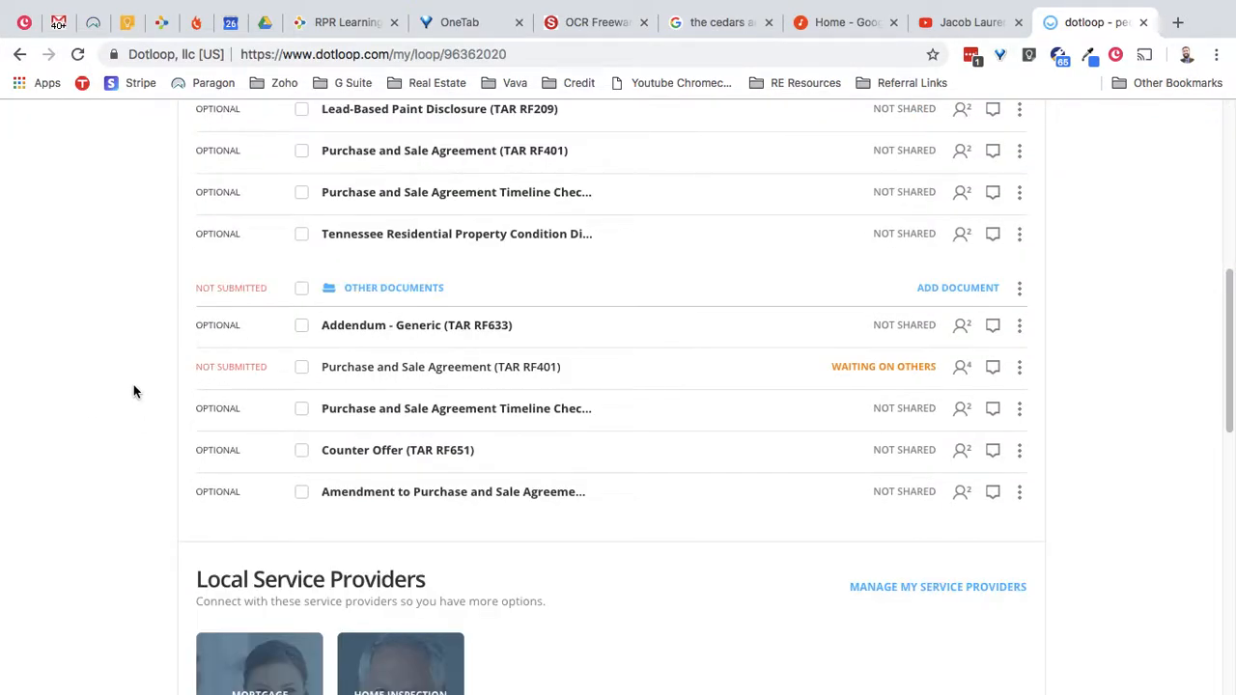